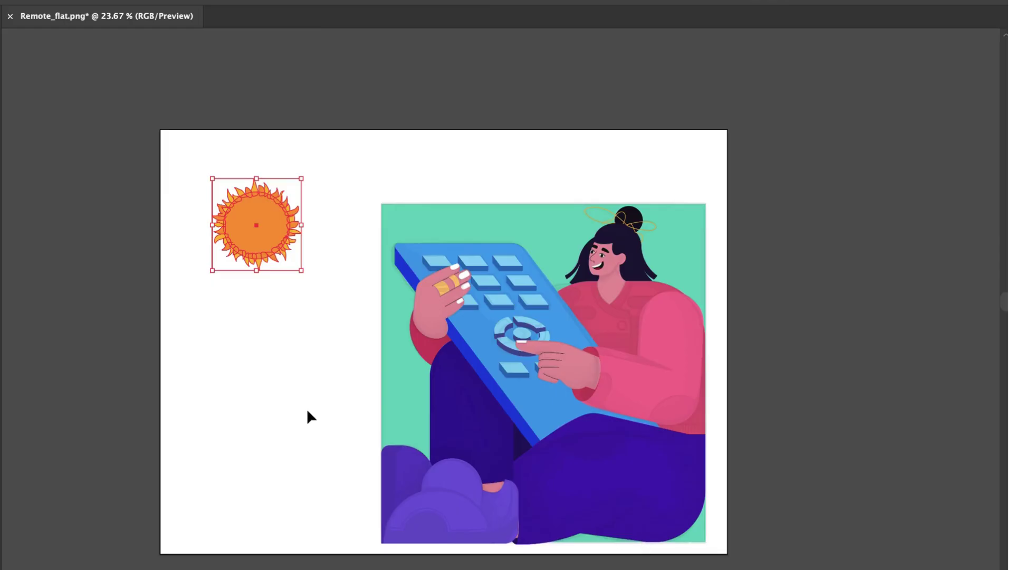
Move the orange sun artwork upward on the artboard
{"action": "left_click", "coordinate": [306, 408]}
{"action": "left_click", "coordinate": [266, 215]}
{"action": "mouse_move", "coordinate": [267, 219]}
{"action": "left_mouse_down"}
{"action": "mouse_move", "coordinate": [692, 100]}
{"action": "mouse_move", "coordinate": [778, 151]}
{"action": "mouse_move", "coordinate": [825, 196]}
{"action": "mouse_move", "coordinate": [748, 145]}
{"action": "mouse_move", "coordinate": [506, 118]}
{"action": "mouse_move", "coordinate": [400, 137]}
{"action": "mouse_move", "coordinate": [287, 174]}
{"action": "mouse_move", "coordinate": [257, 197]}
{"action": "mouse_move", "coordinate": [248, 195]}
{"action": "mouse_move", "coordinate": [249, 113]}
{"action": "mouse_move", "coordinate": [257, 118]}
{"action": "left_mouse_up"}
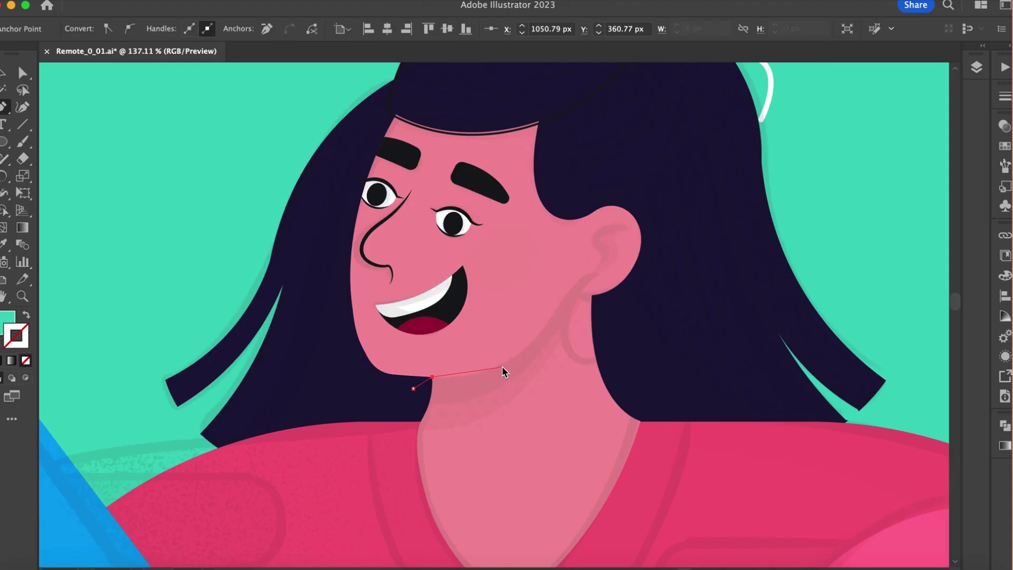
Draw a closed shadow shape with the Pen tool along the jawline from the chin to below the ear
{"action": "left_click_drag", "start_coordinate": [496, 368], "coordinate": [519, 358]}
{"action": "left_click", "coordinate": [559, 312]}
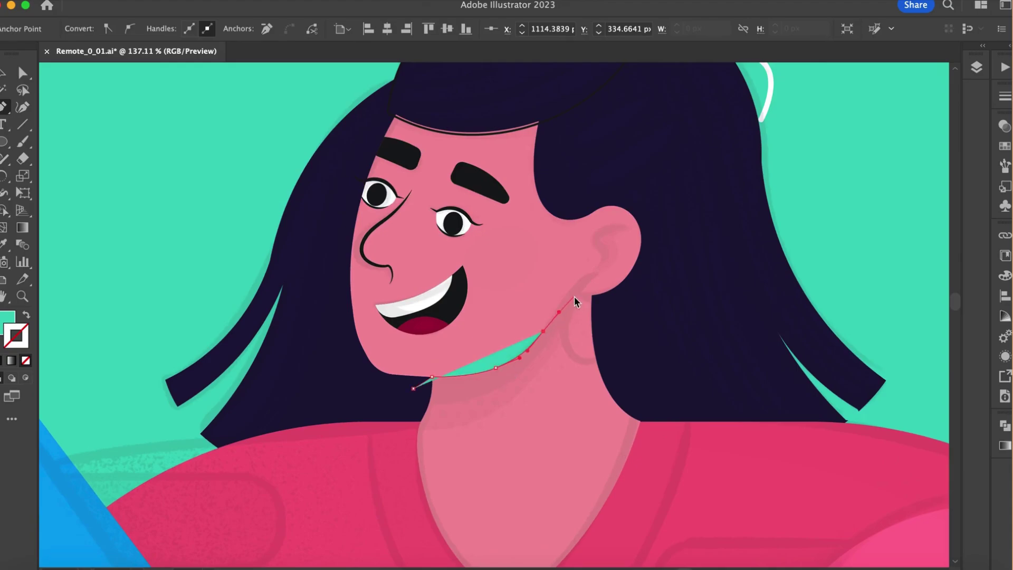
{"action": "left_click", "coordinate": [575, 294]}
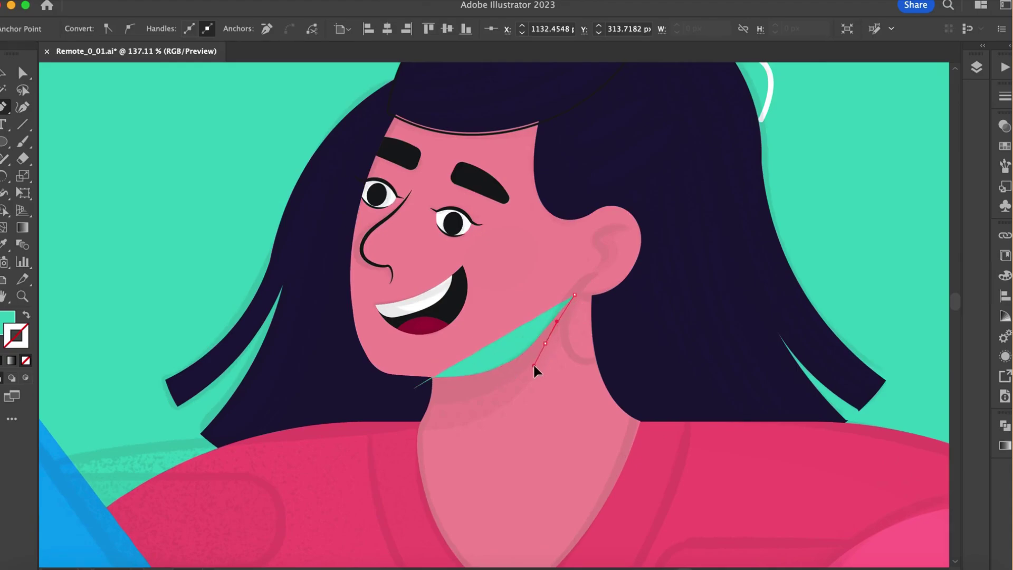
{"action": "left_click", "coordinate": [447, 401]}
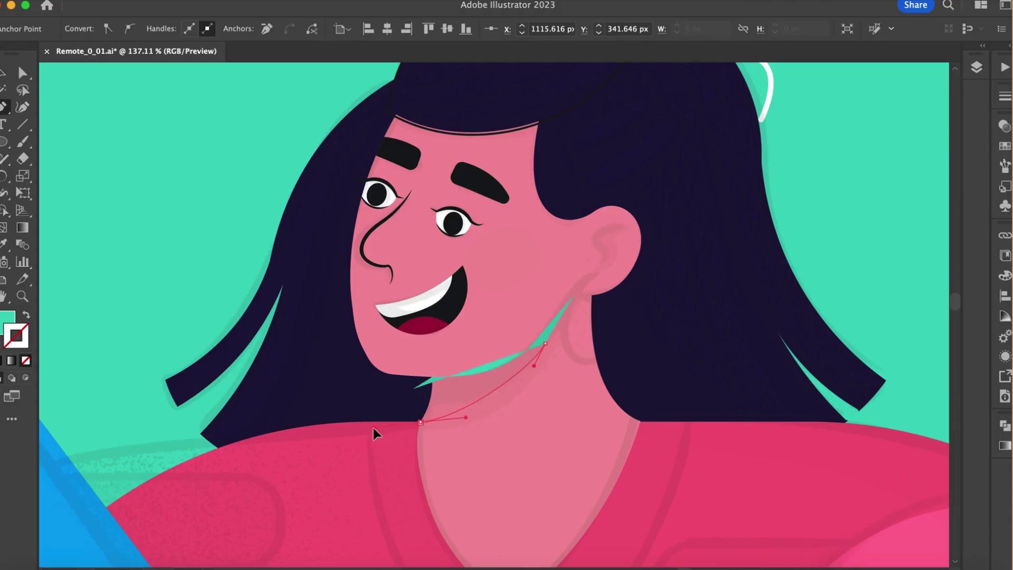
{"action": "left_click", "coordinate": [413, 389]}
Trim the jaw shadow to the neck outline with Shape Builder, removing the excess, and recolour it dark red
{"action": "key", "text": "v"}
{"action": "left_click", "coordinate": [425, 404]}
{"action": "key", "text": "shift+m"}
{"action": "left_click", "coordinate": [423, 402]}
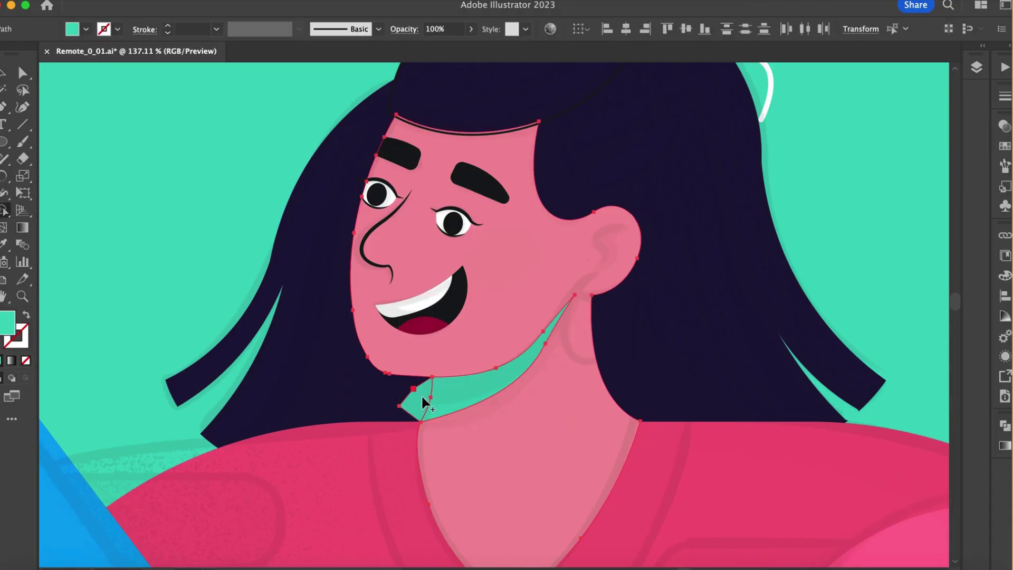
{"action": "key", "text": "v"}
{"action": "left_click", "coordinate": [183, 368]}
{"action": "left_click", "coordinate": [406, 411]}
{"action": "key", "text": "Delete"}
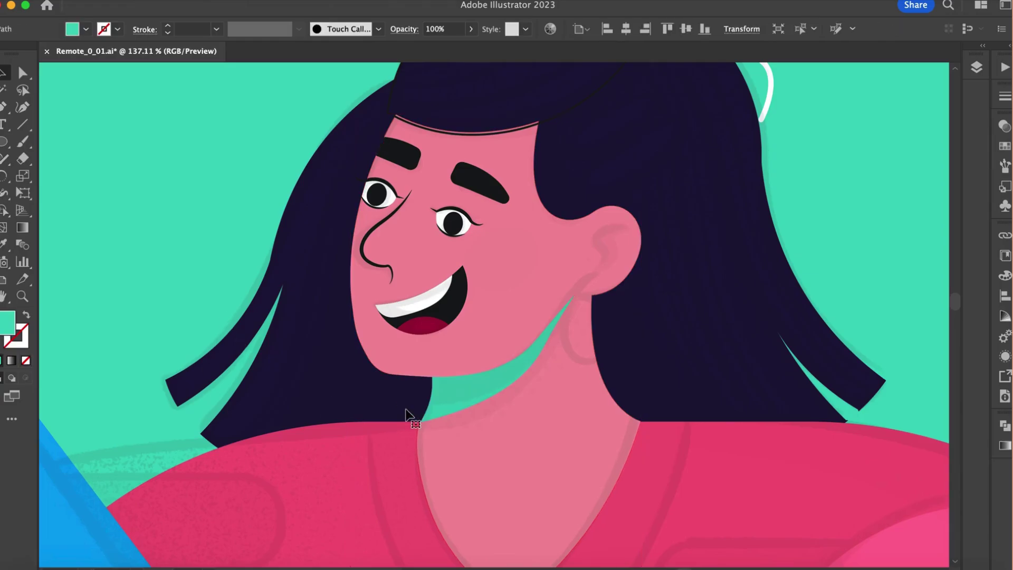
{"action": "left_click", "coordinate": [454, 401]}
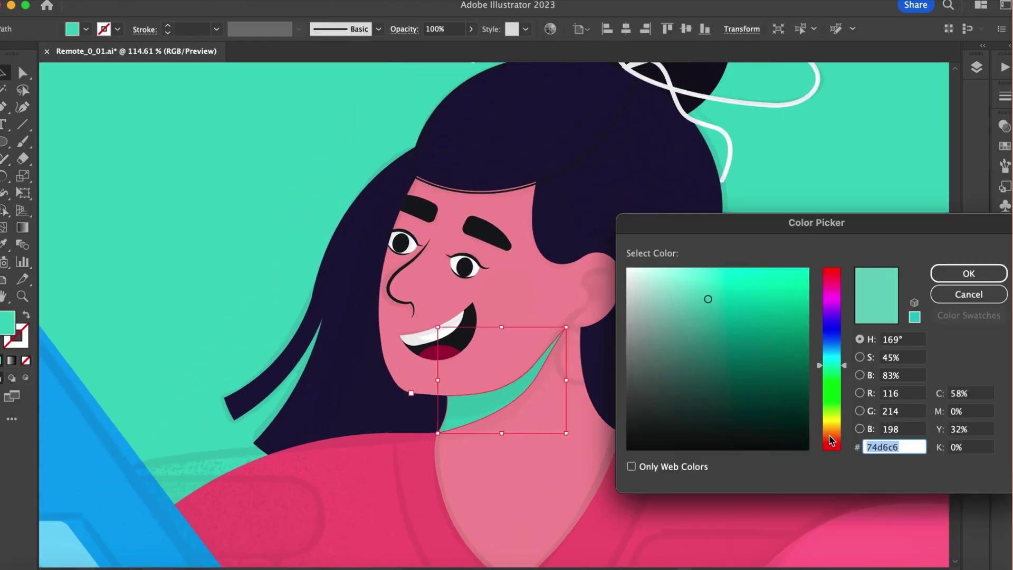
{"action": "left_click_drag", "start_coordinate": [832, 441], "coordinate": [832, 455]}
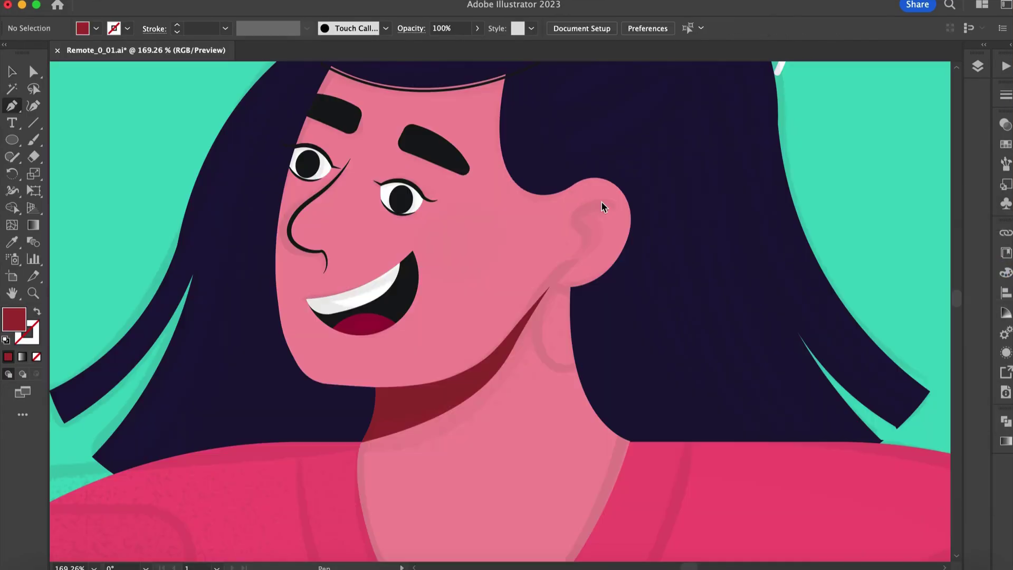
Draw a dark red shadow shape inside the ear with the Pen tool
{"action": "left_click", "coordinate": [599, 199]}
{"action": "left_click_drag", "start_coordinate": [576, 224], "coordinate": [583, 243]}
{"action": "scroll", "coordinate": [583, 241], "scroll_direction": "up", "scroll_amount": 2}
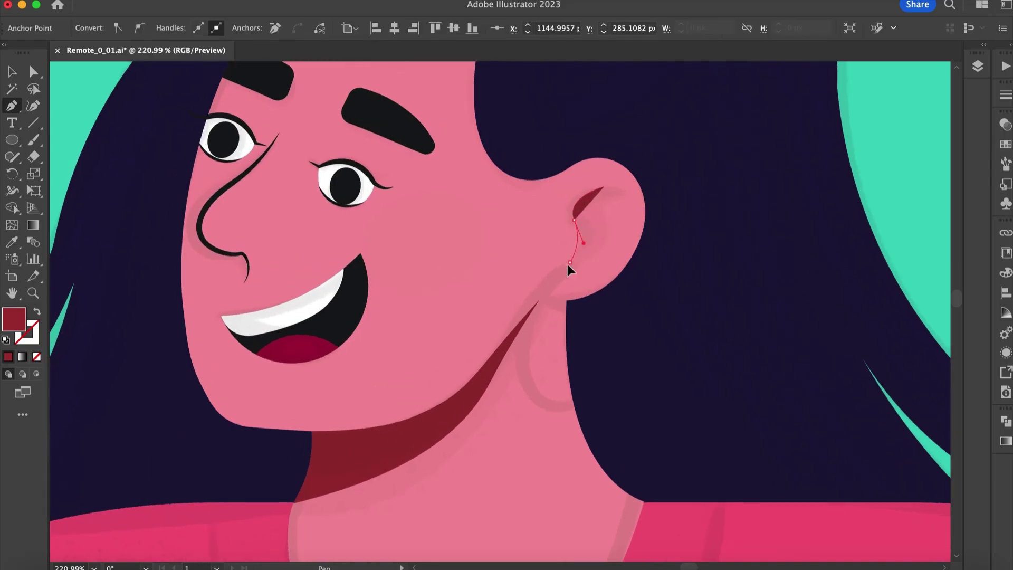
{"action": "left_click", "coordinate": [603, 186]}
{"action": "left_click_drag", "start_coordinate": [611, 205], "coordinate": [616, 196]}
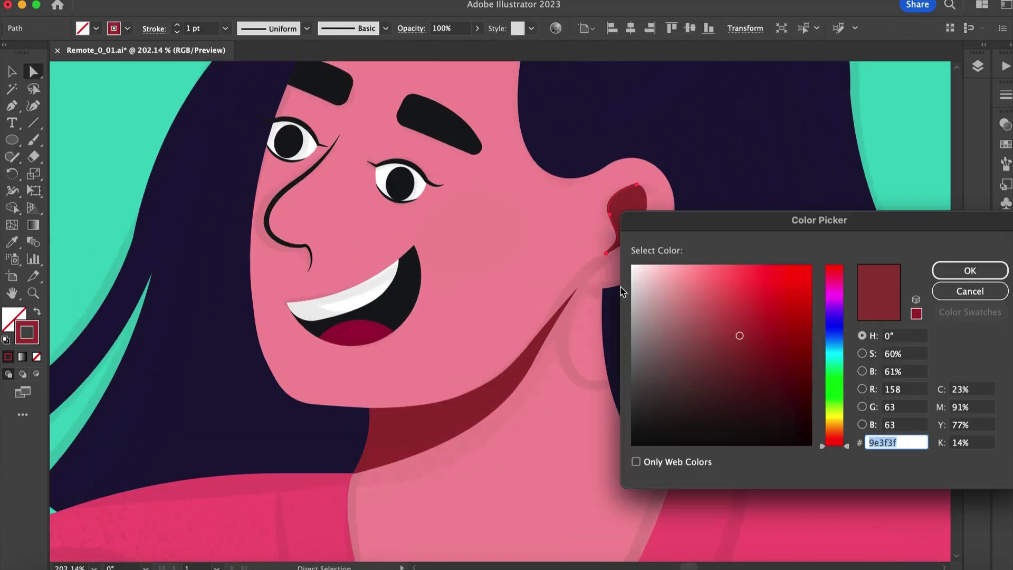
Set the inner ear line's stroke to black 000000 with a 2 pt weight
{"action": "type", "text": "302828"}
{"action": "key", "text": "Return"}
{"action": "left_click", "coordinate": [177, 24]}
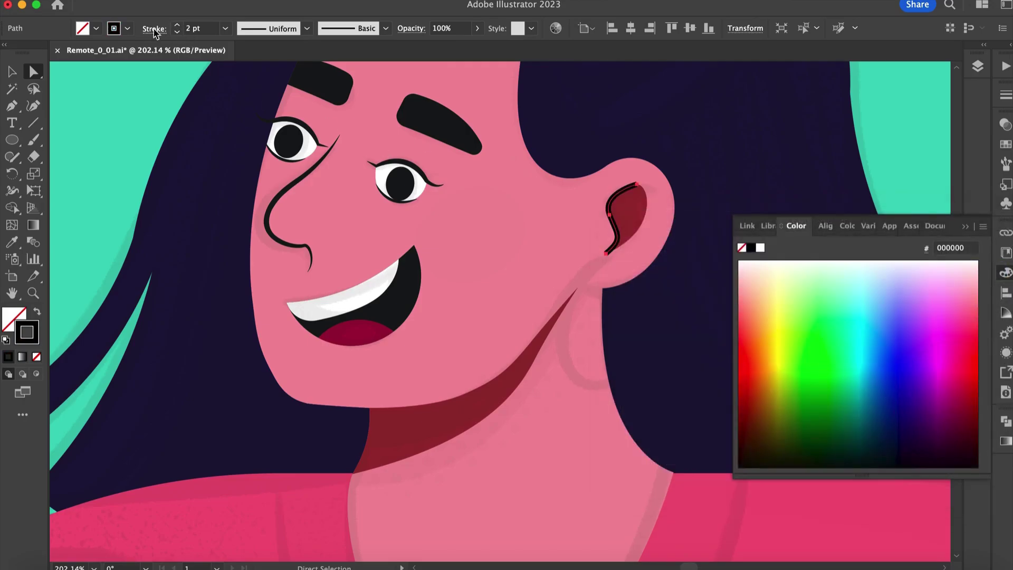
{"action": "left_click", "coordinate": [153, 29]}
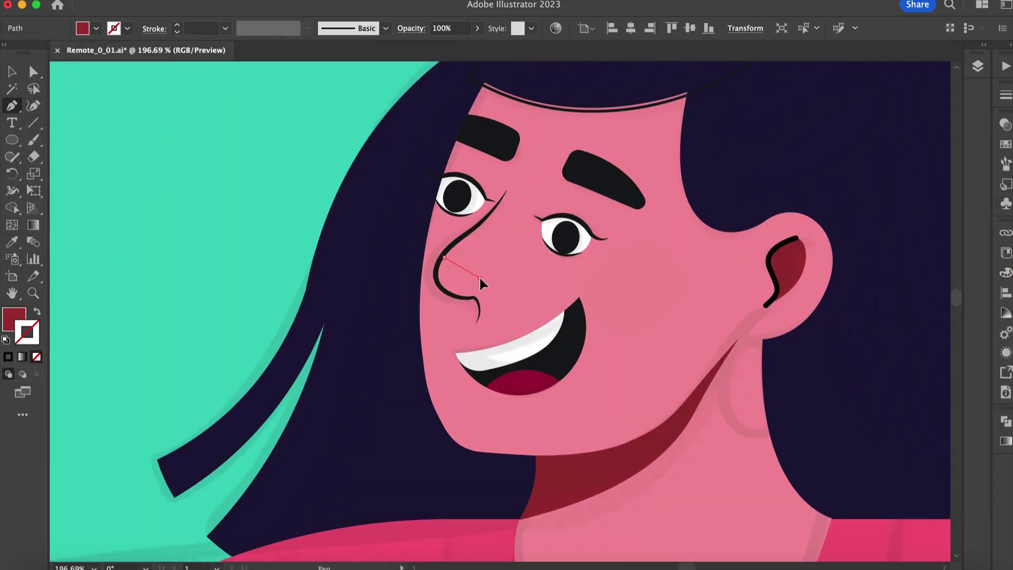
Draw a closed, rounded dark red shadow shape at the tip of the nose with the Pen tool
{"action": "left_click_drag", "start_coordinate": [480, 280], "coordinate": [513, 280]}
{"action": "scroll", "coordinate": [453, 313], "scroll_direction": "up", "scroll_amount": 2}
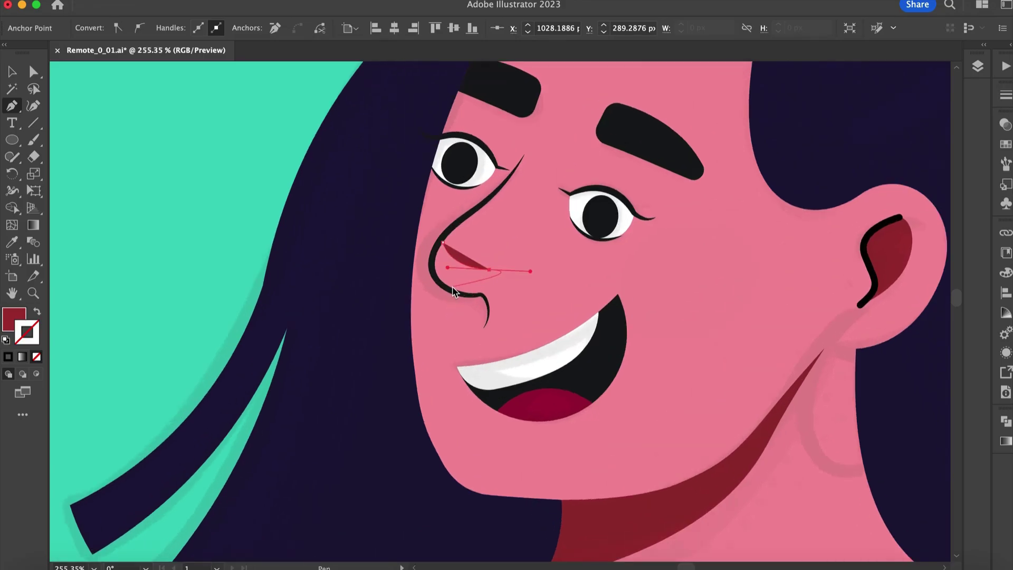
{"action": "left_click_drag", "start_coordinate": [424, 275], "coordinate": [419, 269]}
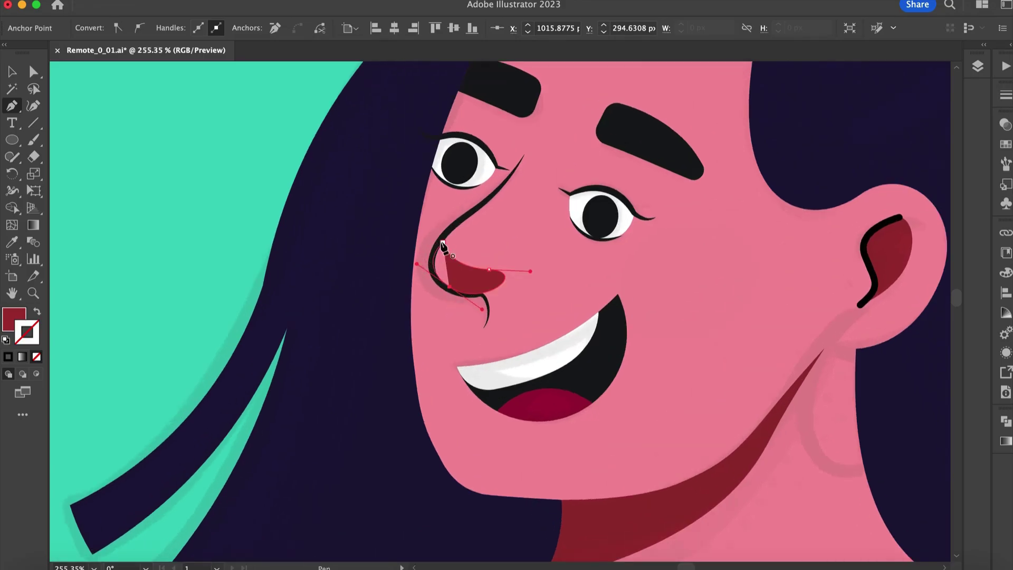
{"action": "left_click", "coordinate": [443, 247]}
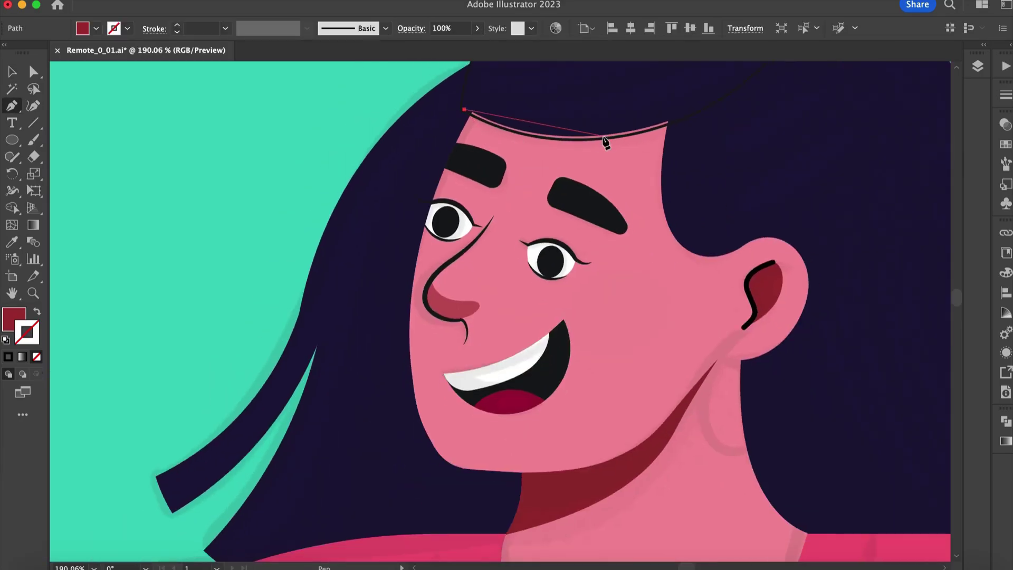
Start a dark red face shadow with the Pen tool, running below the fringe, down the cheek and under the chin
{"action": "scroll", "coordinate": [631, 141], "scroll_direction": "down", "scroll_amount": 2}
{"action": "left_click_drag", "start_coordinate": [636, 139], "coordinate": [638, 145]}
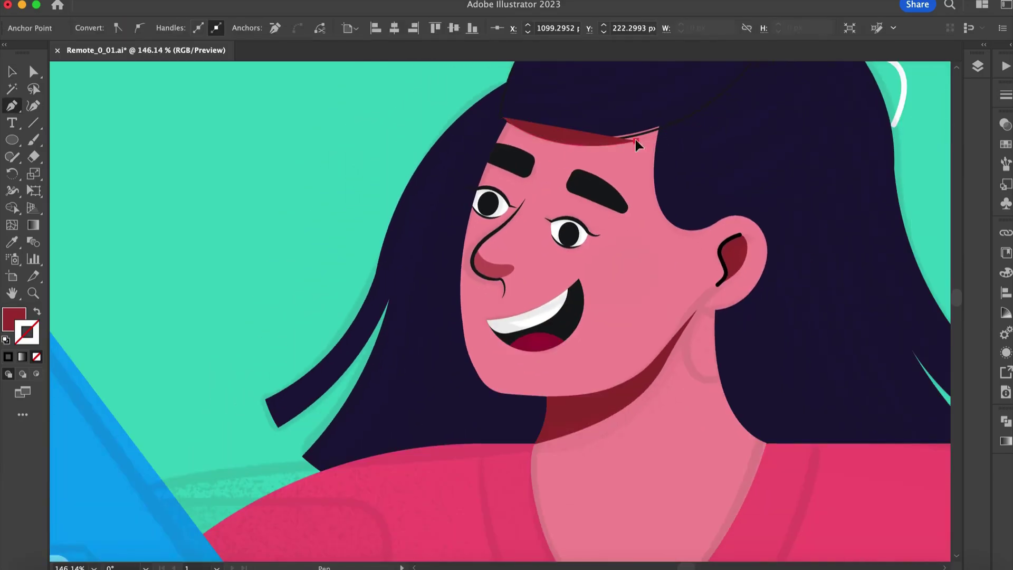
{"action": "scroll", "coordinate": [637, 142], "scroll_direction": "down", "scroll_amount": 3}
{"action": "left_click", "coordinate": [609, 257]}
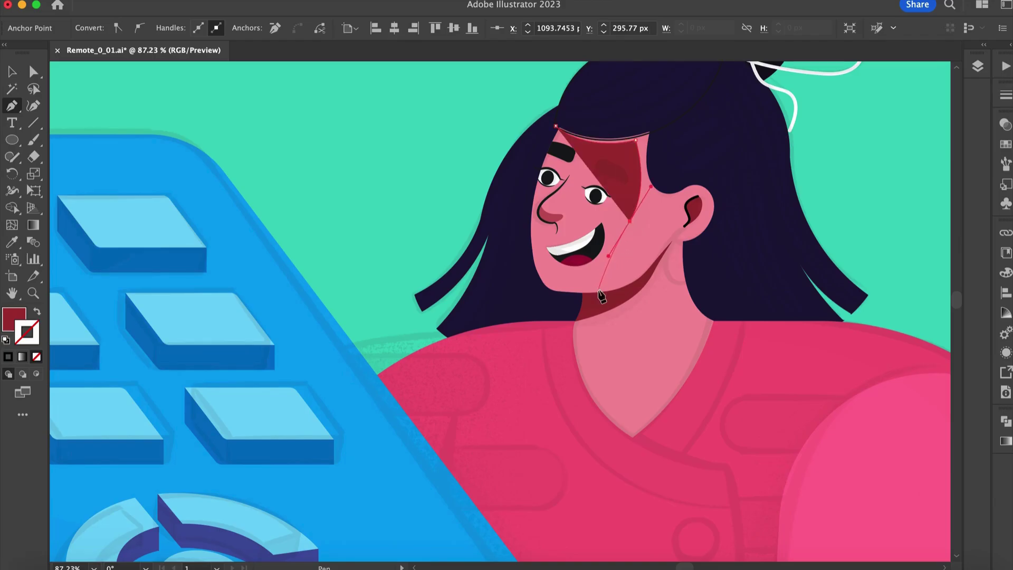
{"action": "scroll", "coordinate": [542, 299], "scroll_direction": "down", "scroll_amount": 2}
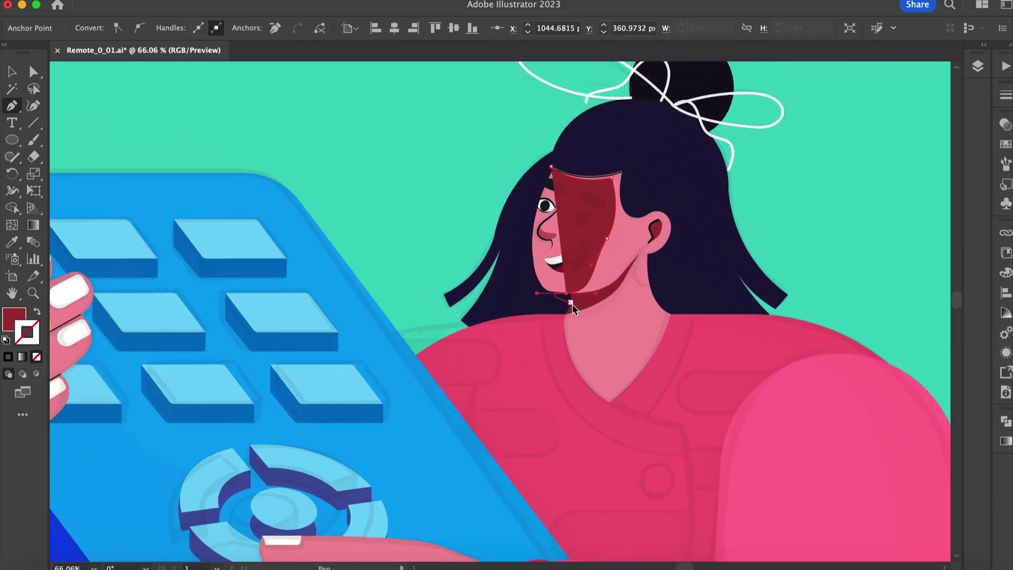
{"action": "scroll", "coordinate": [606, 290], "scroll_direction": "up", "scroll_amount": 4}
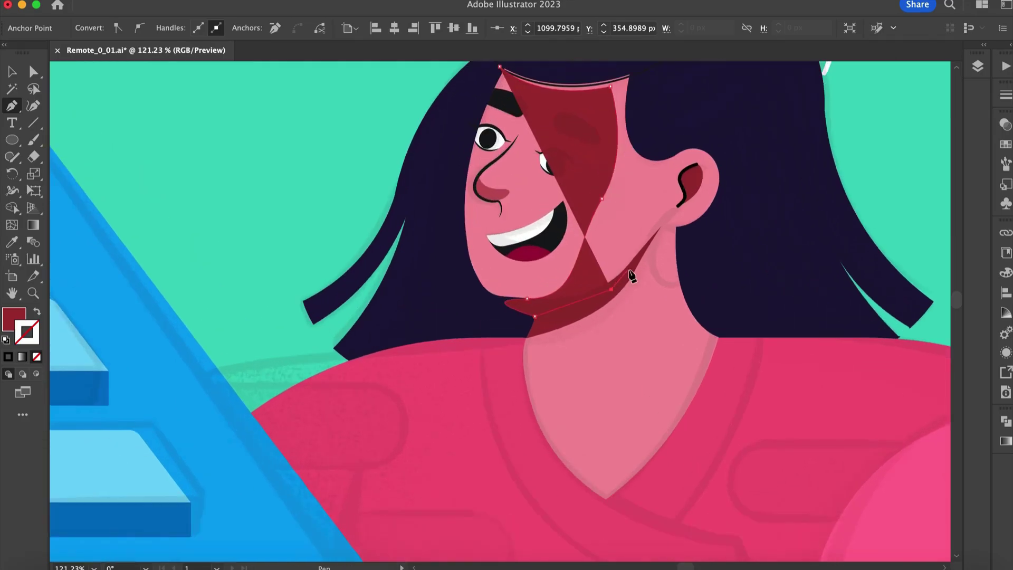
Continue the face shadow path along the jaw and side of the neck, and close it around over the hair
{"action": "scroll", "coordinate": [631, 274], "scroll_direction": "down", "scroll_amount": 1}
{"action": "left_click", "coordinate": [639, 261]}
{"action": "scroll", "coordinate": [638, 274], "scroll_direction": "down", "scroll_amount": 1}
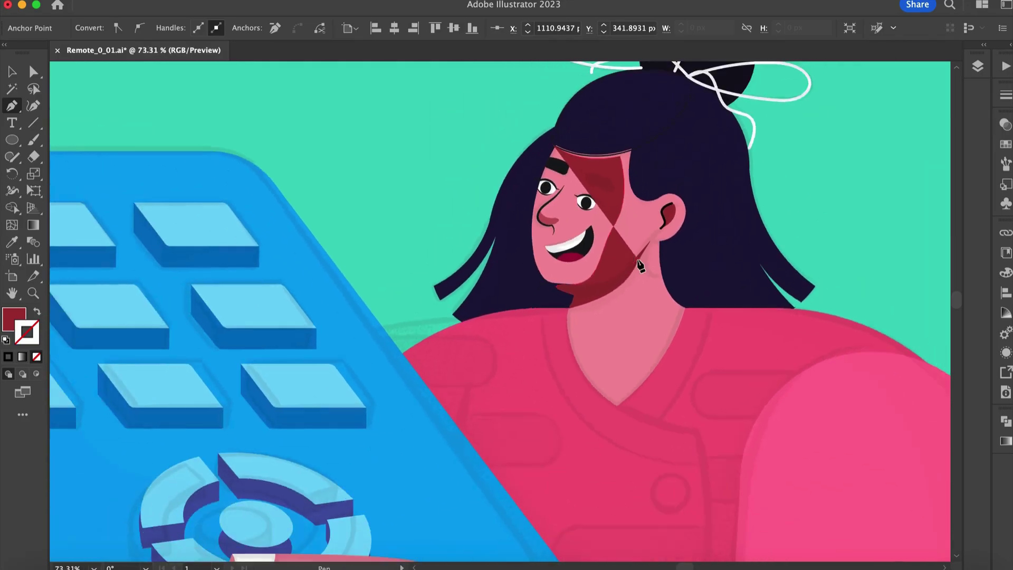
{"action": "scroll", "coordinate": [681, 333], "scroll_direction": "up", "scroll_amount": 1}
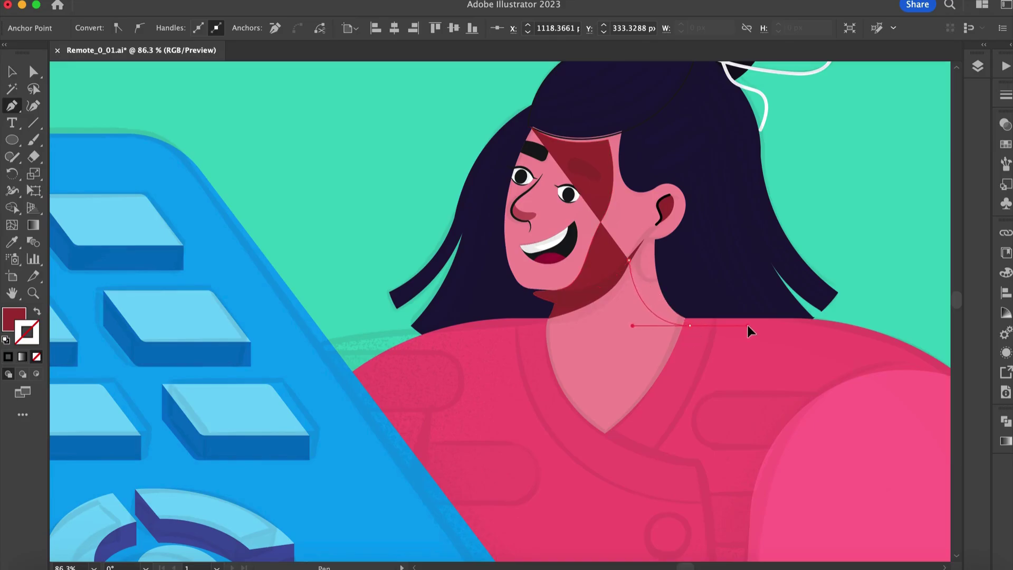
{"action": "left_click", "coordinate": [720, 170]}
{"action": "left_click", "coordinate": [666, 78]}
{"action": "left_click", "coordinate": [551, 110]}
{"action": "left_click", "coordinate": [531, 126]}
Confine the dark red shadow to the face and neck, and lower its opacity
{"action": "key", "text": "v"}
{"action": "left_click", "coordinate": [550, 303], "text": "shift"}
{"action": "left_click", "coordinate": [736, 175]}
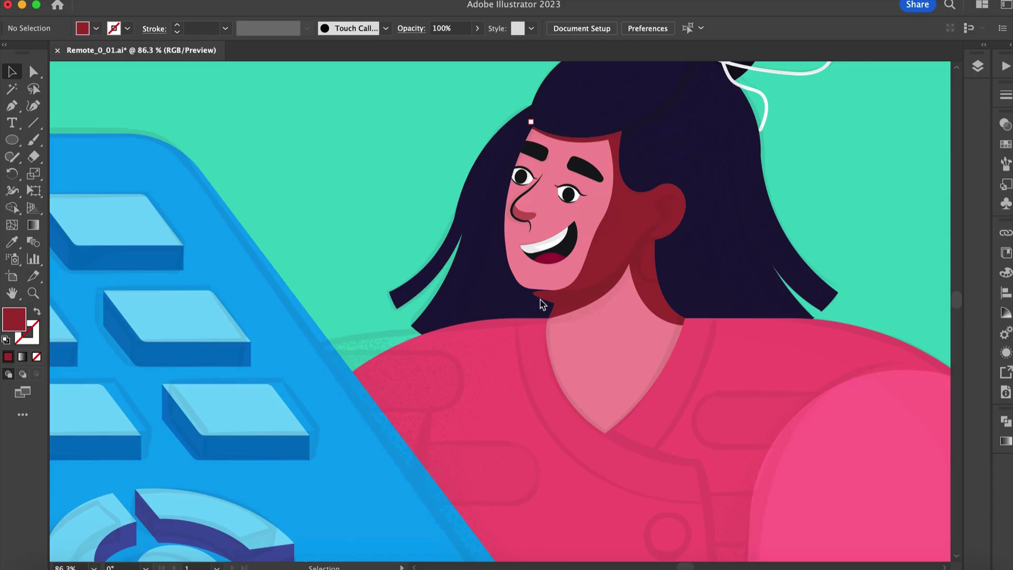
{"action": "left_click", "coordinate": [548, 301]}
{"action": "left_click", "coordinate": [477, 28]}
{"action": "left_click_drag", "start_coordinate": [477, 46], "coordinate": [450, 46]}
{"action": "left_click", "coordinate": [445, 77]}
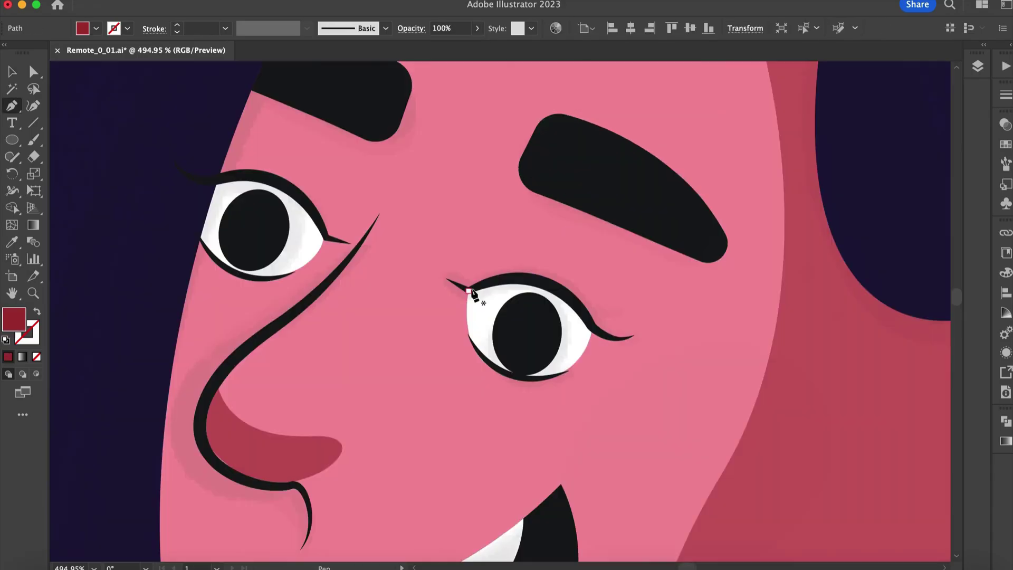
Draw a dark red eyelid shape over the eye nearer the ear and send it backward behind the eye
{"action": "left_click", "coordinate": [469, 290]}
{"action": "scroll", "coordinate": [469, 290], "scroll_direction": "down", "scroll_amount": 1}
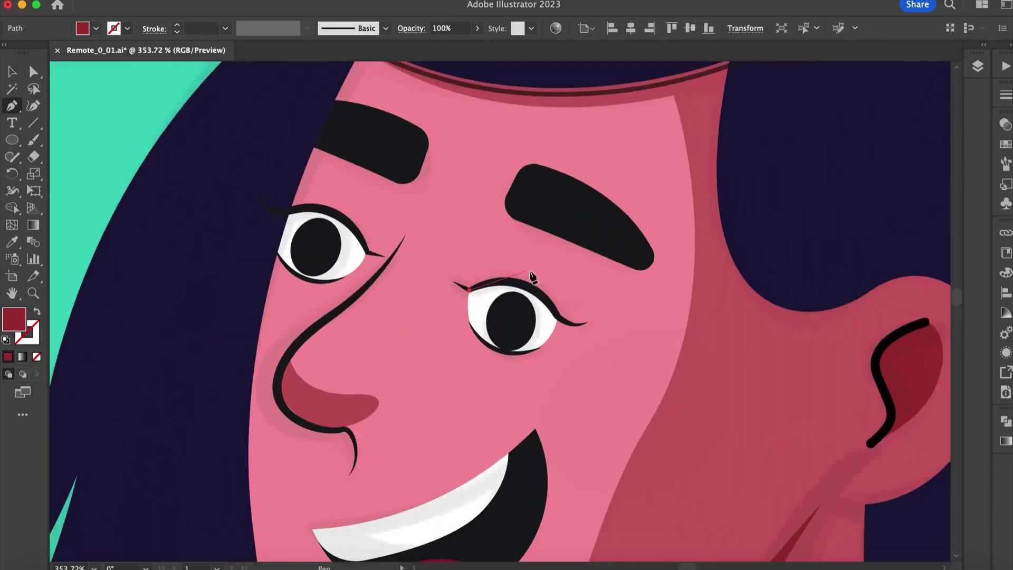
{"action": "left_click_drag", "start_coordinate": [520, 272], "coordinate": [548, 268]}
{"action": "left_click_drag", "start_coordinate": [557, 318], "coordinate": [547, 339]}
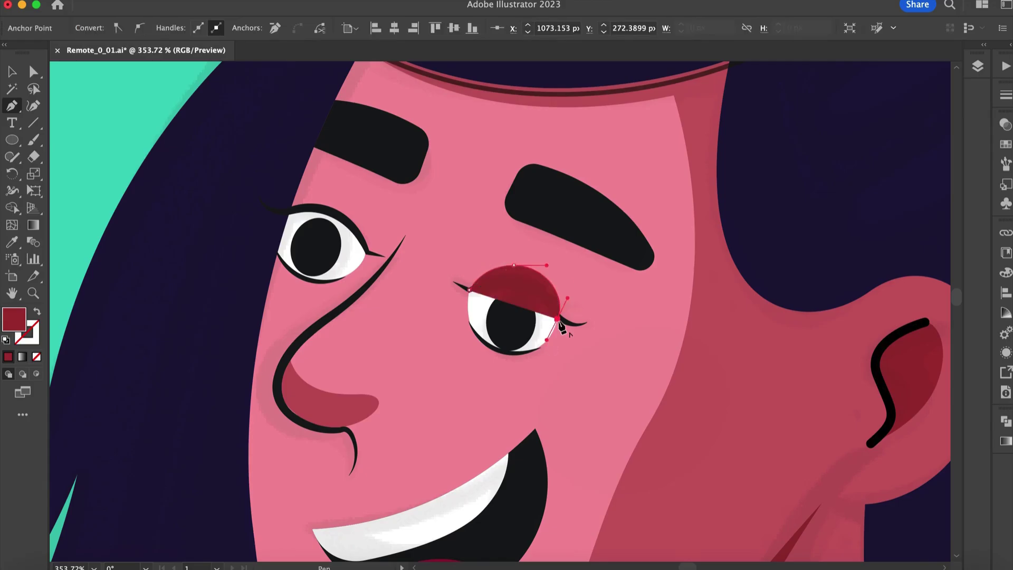
{"action": "left_click", "coordinate": [557, 318]}
{"action": "scroll", "coordinate": [557, 319], "scroll_direction": "up", "scroll_amount": 1}
{"action": "left_click", "coordinate": [445, 282]}
{"action": "key", "text": "c"}
{"action": "scroll", "coordinate": [449, 280], "scroll_direction": "down", "scroll_amount": 2}
{"action": "key", "text": "v"}
{"action": "key", "text": "super+bracketleft"}
{"action": "key", "text": "super+bracketleft"}
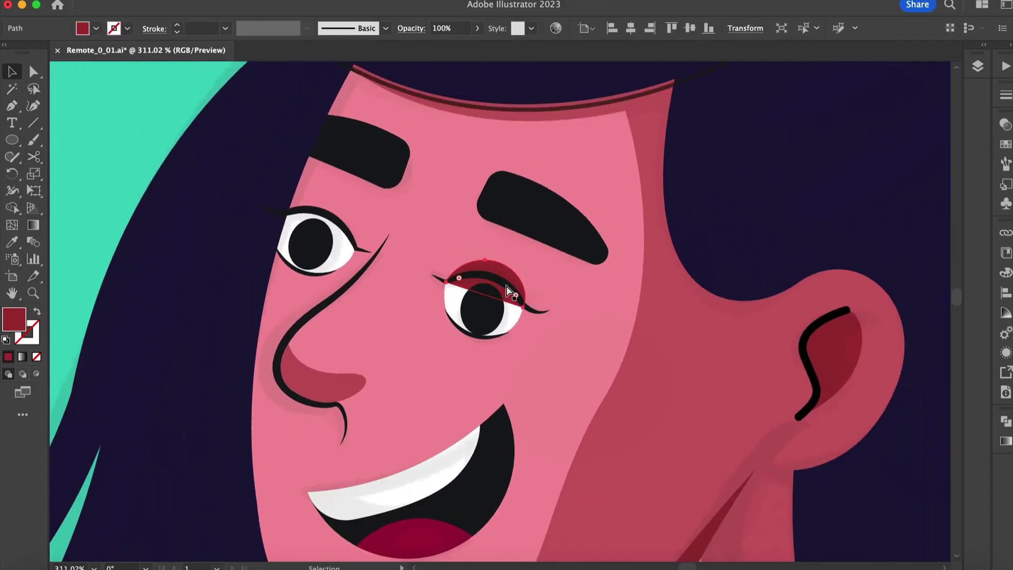
Duplicate the eyelid shape onto the other eye and trim it to the face with Shape Builder
{"action": "scroll", "coordinate": [506, 286], "scroll_direction": "down", "scroll_amount": 2}
{"action": "left_click", "coordinate": [504, 280]}
{"action": "left_click", "coordinate": [506, 280]}
{"action": "scroll", "coordinate": [514, 281], "scroll_direction": "up", "scroll_amount": 2}
{"action": "left_click_drag", "start_coordinate": [511, 282], "coordinate": [355, 219]}
{"action": "scroll", "coordinate": [355, 219], "scroll_direction": "up", "scroll_amount": 2}
{"action": "left_click", "coordinate": [334, 196], "text": "shift"}
{"action": "key", "text": "shift+m"}
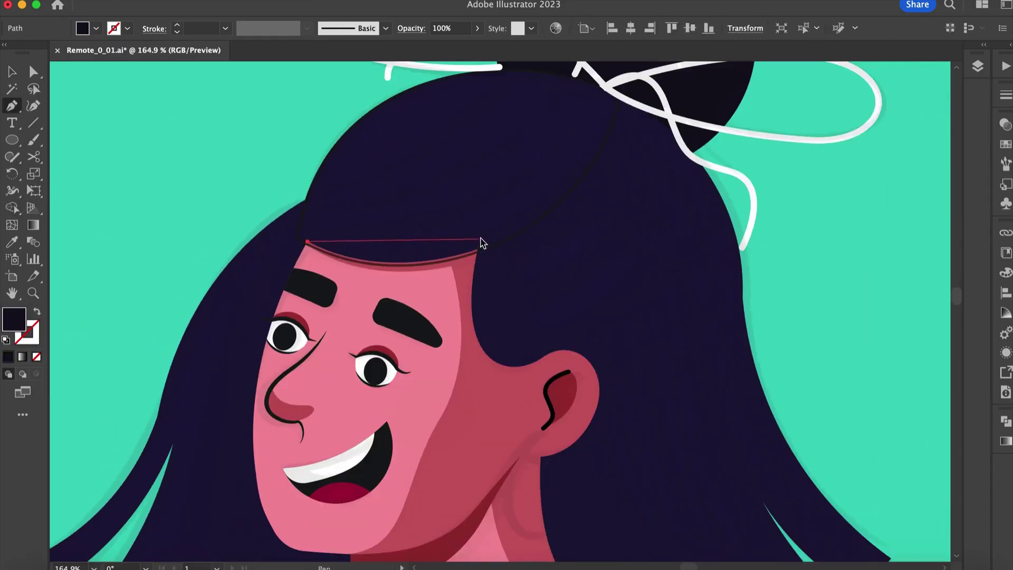
Start a near-black hair shadow with the Pen tool, following the fringe up to the bun and back down to the ear
{"action": "left_click_drag", "start_coordinate": [481, 242], "coordinate": [549, 209]}
{"action": "scroll", "coordinate": [590, 176], "scroll_direction": "down", "scroll_amount": 2}
{"action": "left_click_drag", "start_coordinate": [545, 153], "coordinate": [555, 103]}
{"action": "left_click_drag", "start_coordinate": [557, 154], "coordinate": [329, 341]}
{"action": "scroll", "coordinate": [465, 280], "scroll_direction": "up", "scroll_amount": 2}
{"action": "left_click_drag", "start_coordinate": [485, 400], "coordinate": [554, 455]}
{"action": "scroll", "coordinate": [554, 454], "scroll_direction": "down", "scroll_amount": 2}
{"action": "left_click", "coordinate": [485, 340]}
{"action": "scroll", "coordinate": [484, 340], "scroll_direction": "down", "scroll_amount": 2}
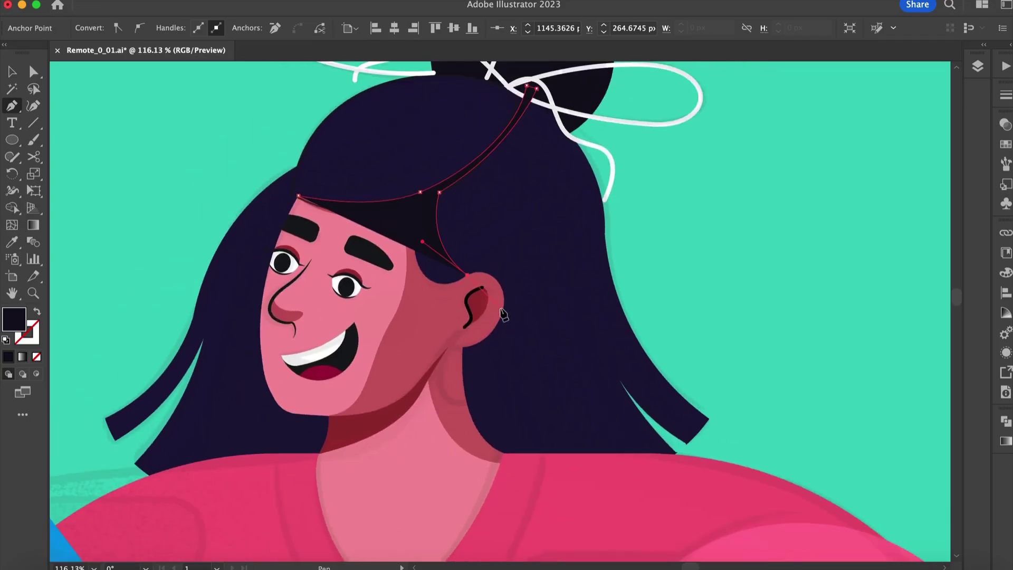
Continue the hair shadow path around the ear and down past the shoulders, and close it up the far side of the face
{"action": "scroll", "coordinate": [528, 390], "scroll_direction": "down", "scroll_amount": 2}
{"action": "left_click_drag", "start_coordinate": [570, 427], "coordinate": [633, 465]}
{"action": "scroll", "coordinate": [633, 466], "scroll_direction": "down", "scroll_amount": 2}
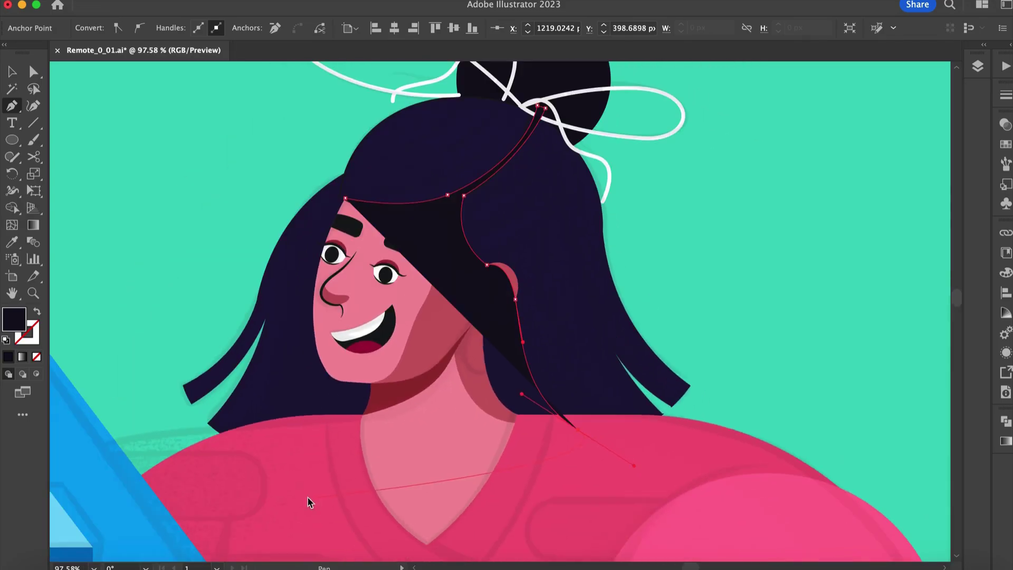
{"action": "left_click", "coordinate": [306, 496]}
{"action": "left_click", "coordinate": [285, 455]}
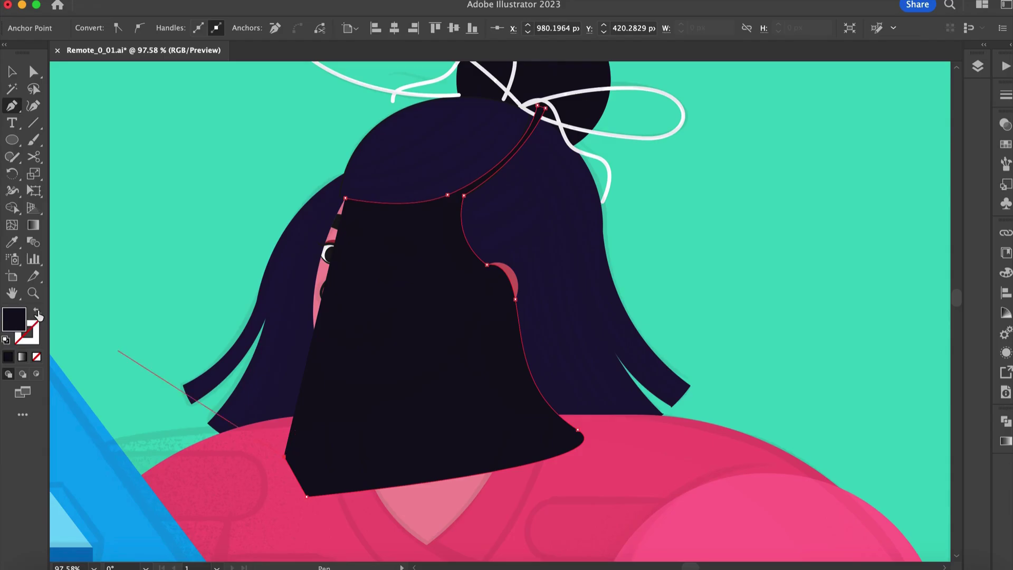
{"action": "left_click", "coordinate": [39, 316]}
{"action": "scroll", "coordinate": [344, 401], "scroll_direction": "up", "scroll_amount": 1}
{"action": "left_click_drag", "start_coordinate": [307, 343], "coordinate": [312, 291]}
{"action": "scroll", "coordinate": [314, 291], "scroll_direction": "up", "scroll_amount": 2}
{"action": "left_click", "coordinate": [336, 212]}
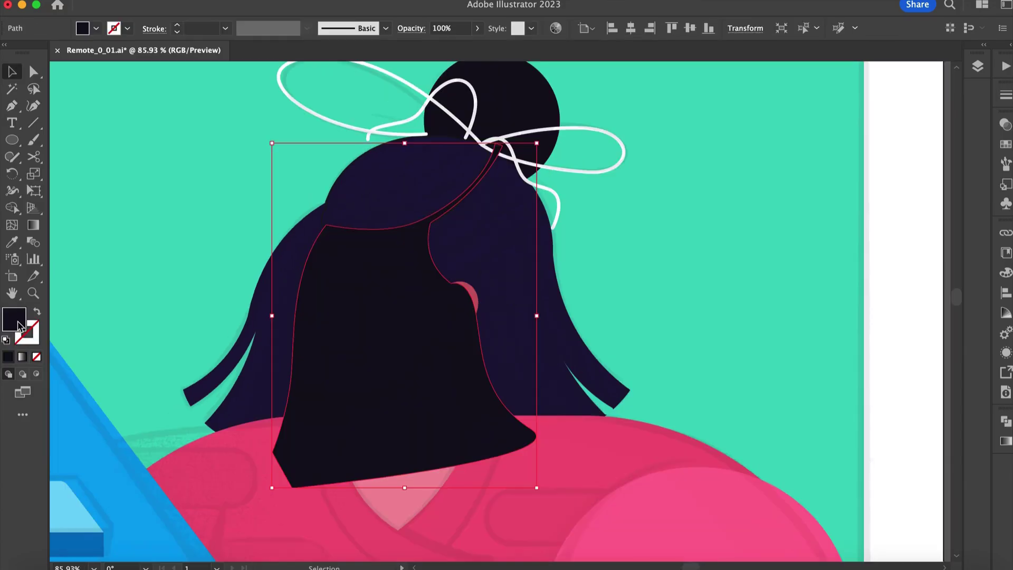
Fill the hair shadow with black 000000 and send it backward behind the face and fringe
{"action": "double_click", "coordinate": [15, 318]}
{"action": "type", "text": "000000"}
{"action": "left_click", "coordinate": [969, 271]}
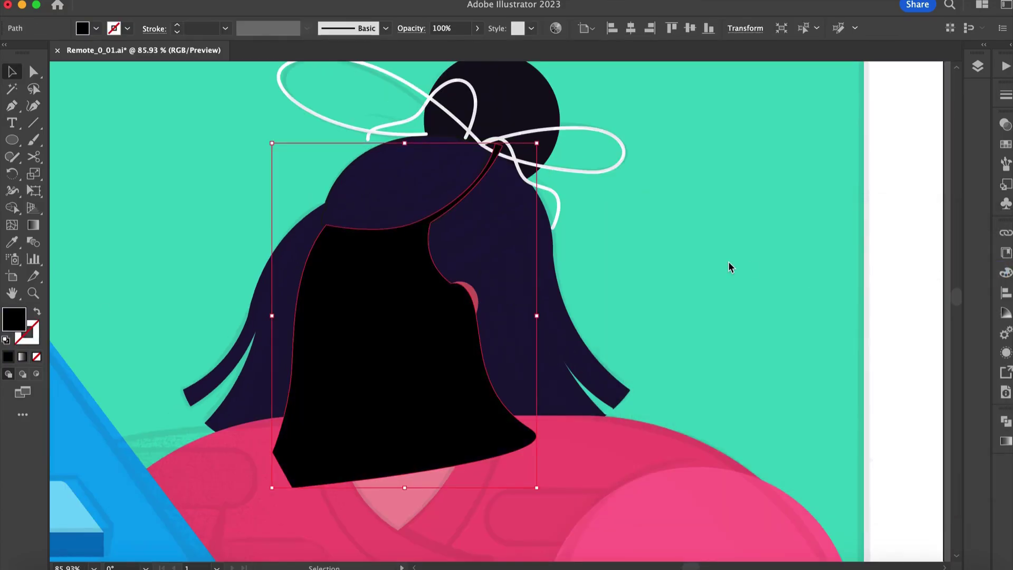
{"action": "key", "text": "super+bracketleft"}
{"action": "key", "text": "super+bracketleft"}
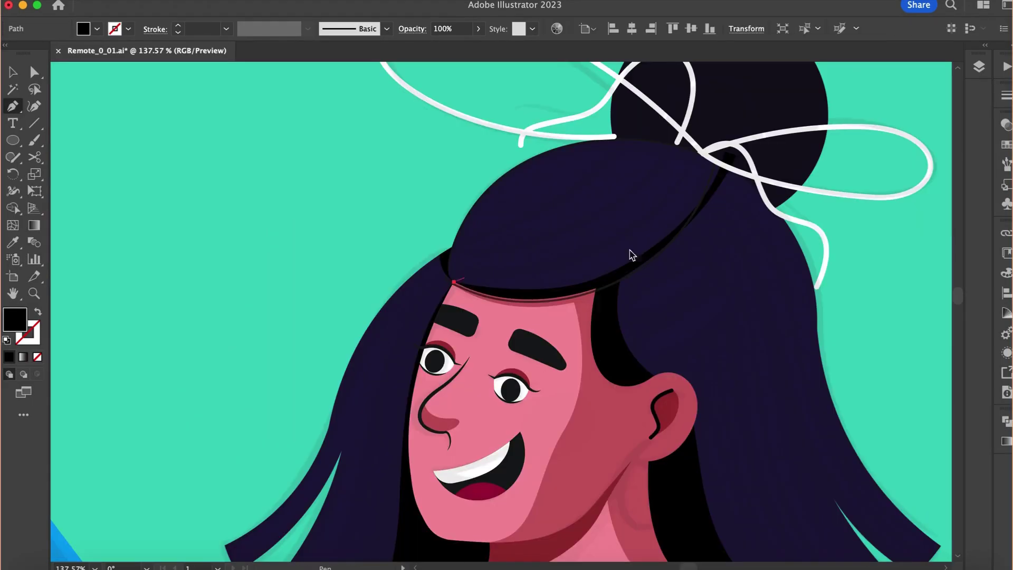
Draw a curved strand line across the top hair from the forehead to the bun, with a black stroke and no fill
{"action": "scroll", "coordinate": [631, 253], "scroll_direction": "up", "scroll_amount": 3}
{"action": "left_click", "coordinate": [422, 363]}
{"action": "left_click_drag", "start_coordinate": [609, 312], "coordinate": [665, 268]}
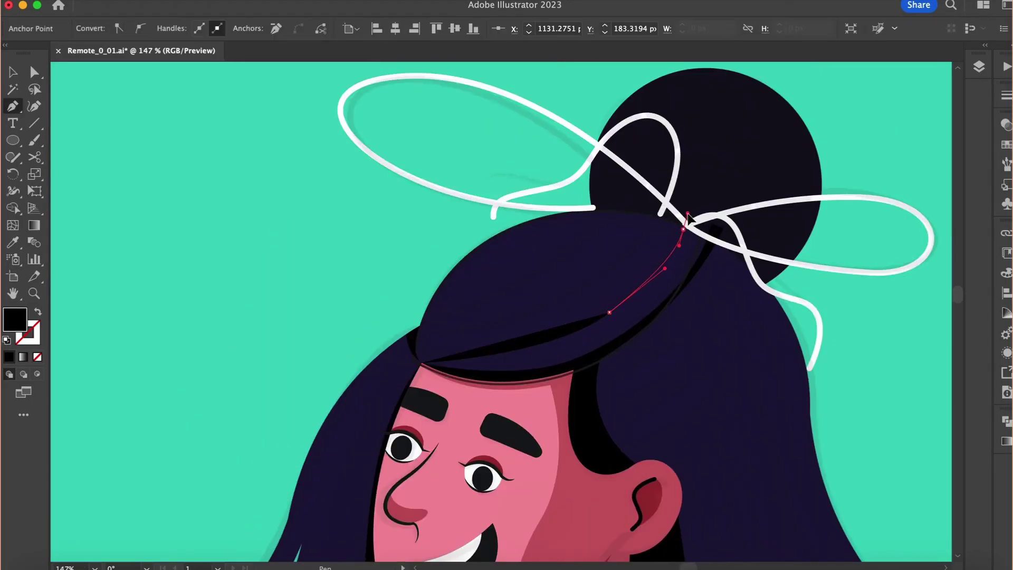
{"action": "left_click_drag", "start_coordinate": [688, 214], "coordinate": [688, 214]}
{"action": "left_click", "coordinate": [38, 311]}
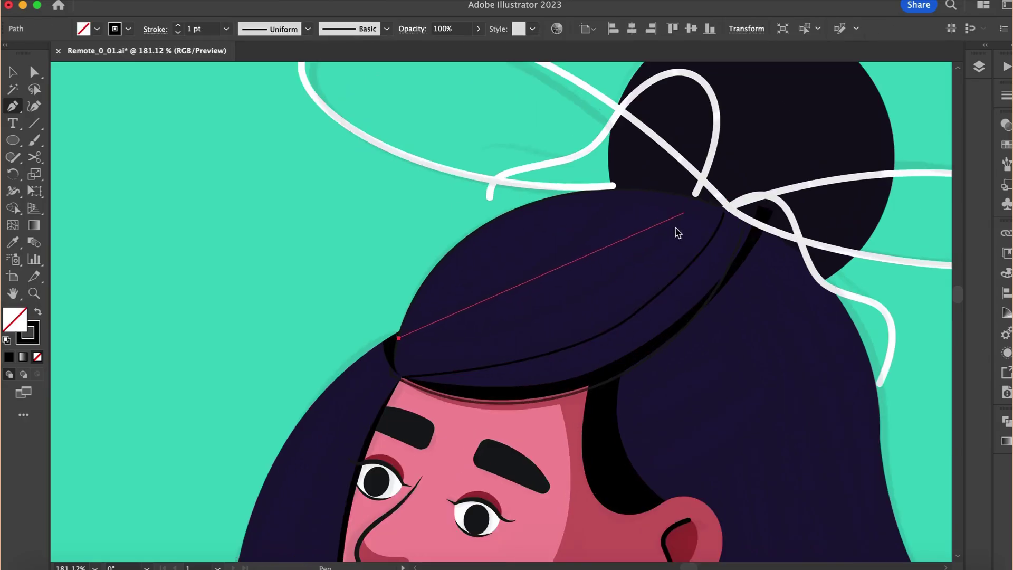
Draw two more curved strand lines with the Pen tool across the top hair, from the forehead parting up to the bun
{"action": "left_click_drag", "start_coordinate": [605, 285], "coordinate": [692, 229]}
{"action": "left_click", "coordinate": [695, 193]}
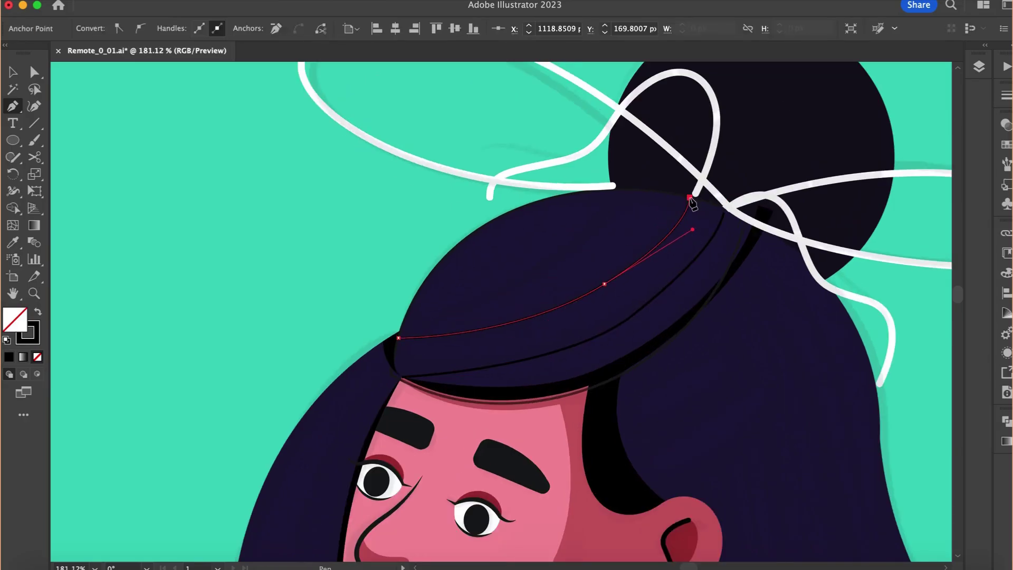
{"action": "left_click", "coordinate": [398, 337]}
{"action": "left_click", "coordinate": [399, 332]}
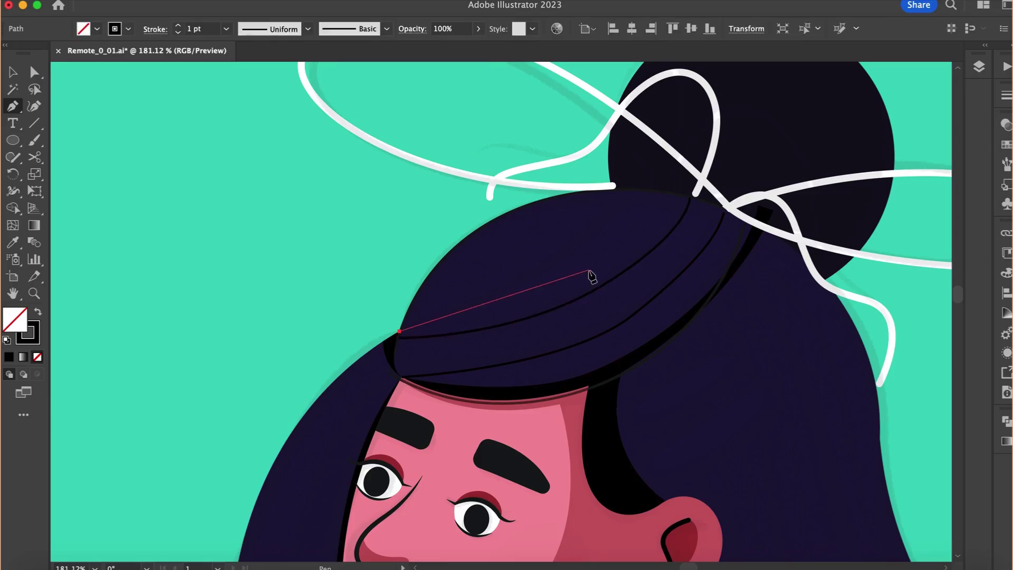
{"action": "mouse_move", "coordinate": [579, 242]}
{"action": "left_mouse_down"}
{"action": "mouse_move", "coordinate": [632, 203]}
{"action": "mouse_move", "coordinate": [629, 189]}
{"action": "left_mouse_up"}
{"action": "key", "text": "super+z"}
{"action": "left_click_drag", "start_coordinate": [575, 249], "coordinate": [618, 202]}
{"action": "scroll", "coordinate": [626, 194], "scroll_direction": "down", "scroll_amount": 2}
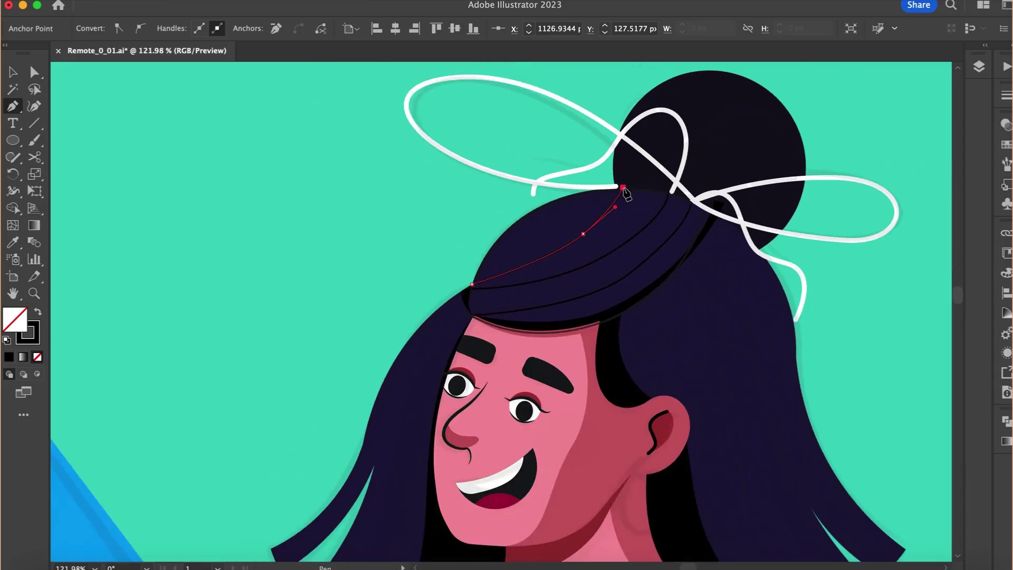
{"action": "key", "text": "Escape"}
{"action": "scroll", "coordinate": [723, 353], "scroll_direction": "down", "scroll_amount": 1}
{"action": "scroll", "coordinate": [653, 283], "scroll_direction": "up", "scroll_amount": 2}
{"action": "scroll", "coordinate": [654, 282], "scroll_direction": "down", "scroll_amount": 1}
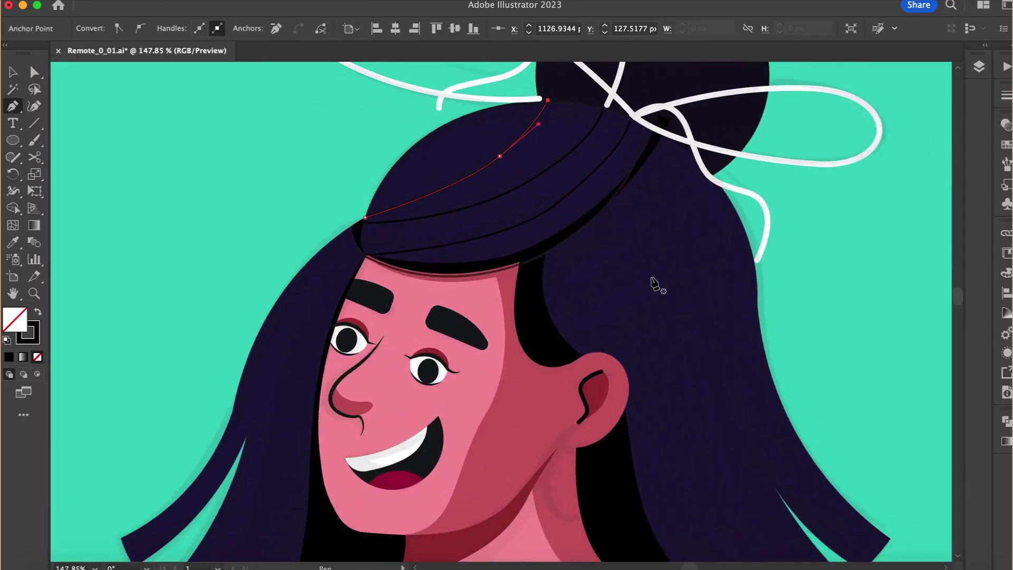
Draw a curved strand line down the hair on the far side of the face, from the parting to the shoulder
{"action": "scroll", "coordinate": [654, 285], "scroll_direction": "left", "scroll_amount": 3}
{"action": "left_click", "coordinate": [509, 209]}
{"action": "left_click", "coordinate": [443, 344]}
{"action": "left_click", "coordinate": [427, 421]}
{"action": "scroll", "coordinate": [422, 502], "scroll_direction": "down", "scroll_amount": 2}
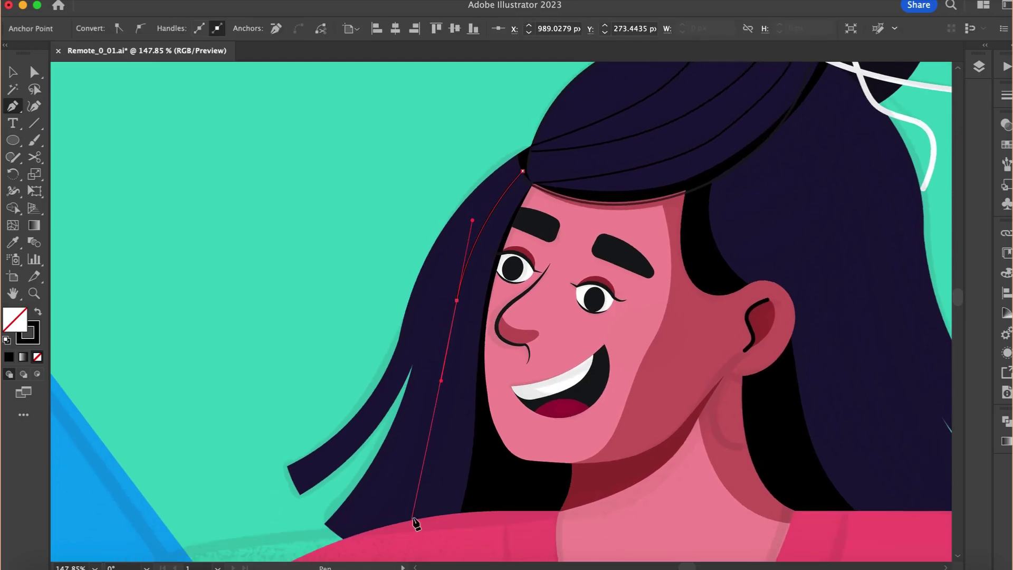
{"action": "left_click_drag", "start_coordinate": [416, 515], "coordinate": [388, 551]}
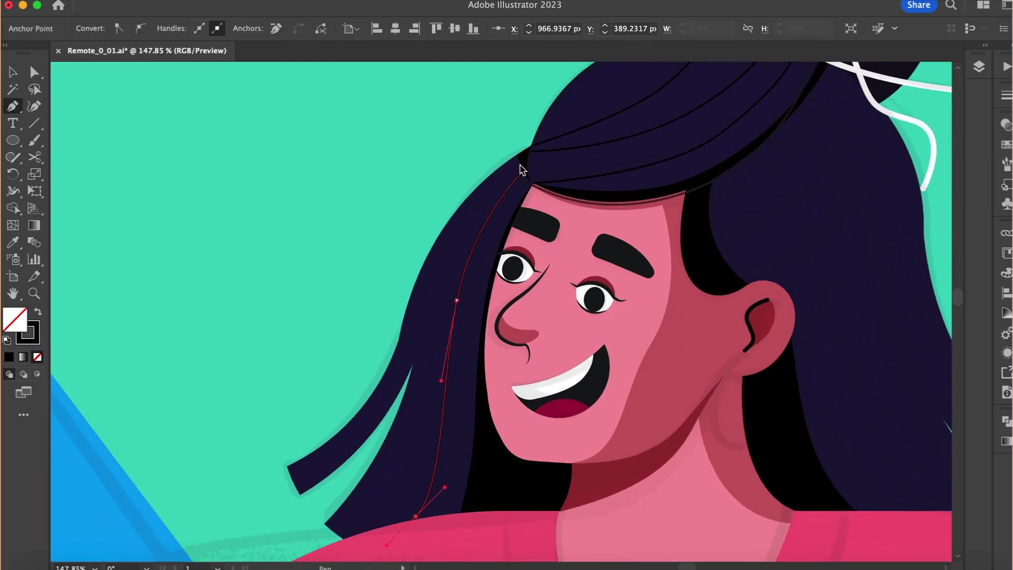
Add a second strand line outside the first on the far-side hair, curving outward to the shoulder
{"action": "left_click", "coordinate": [521, 171]}
{"action": "left_click", "coordinate": [433, 332]}
{"action": "left_click", "coordinate": [421, 425]}
{"action": "left_click_drag", "start_coordinate": [355, 530], "coordinate": [330, 557]}
{"action": "scroll", "coordinate": [301, 470], "scroll_direction": "down", "scroll_amount": 3}
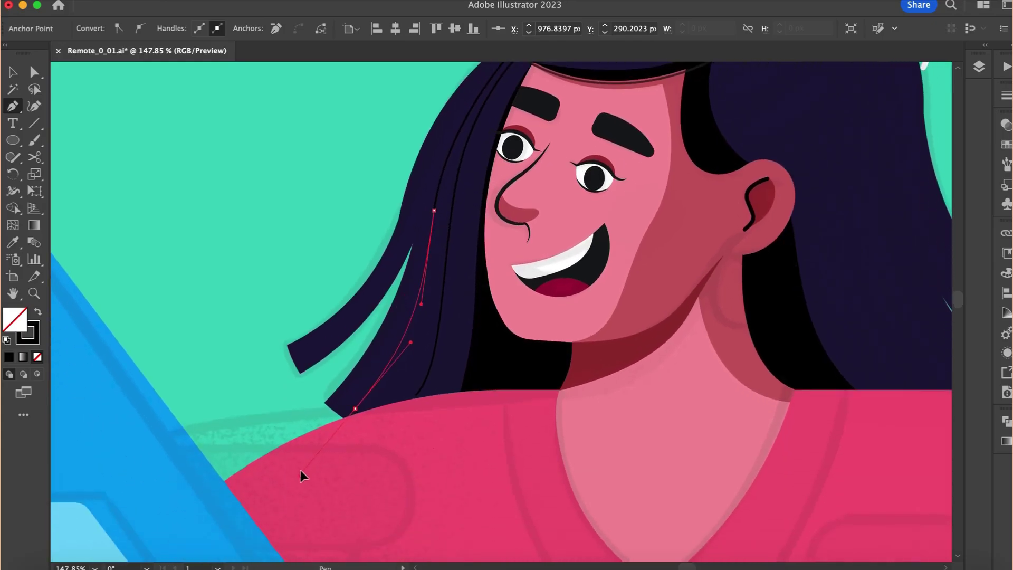
Draw two strand lines behind the ear, running from the fringe edge down the back hair to the shoulder
{"action": "scroll", "coordinate": [414, 389], "scroll_direction": "down", "scroll_amount": 1}
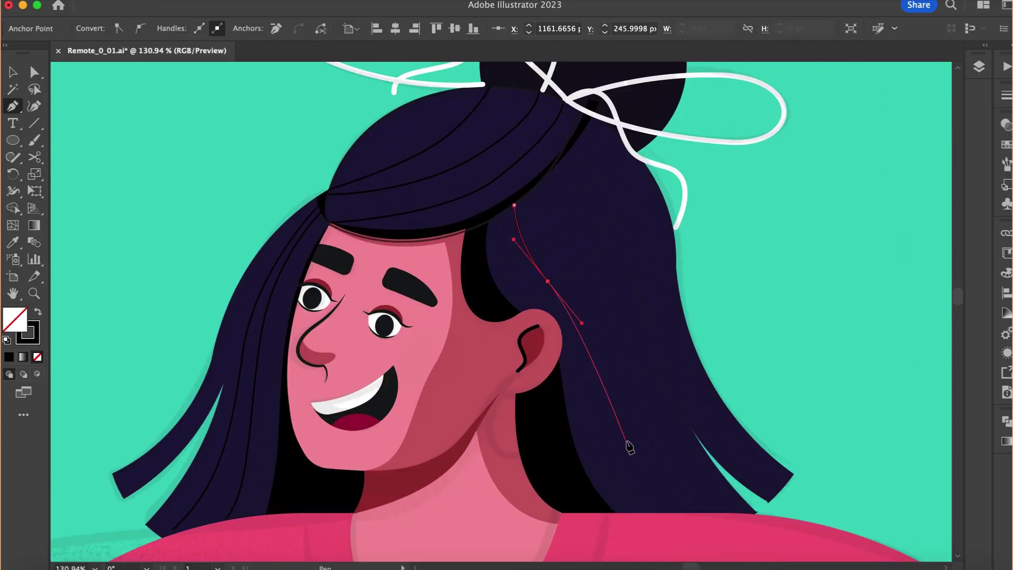
{"action": "left_click_drag", "start_coordinate": [598, 408], "coordinate": [612, 444]}
{"action": "left_click_drag", "start_coordinate": [654, 510], "coordinate": [681, 525]}
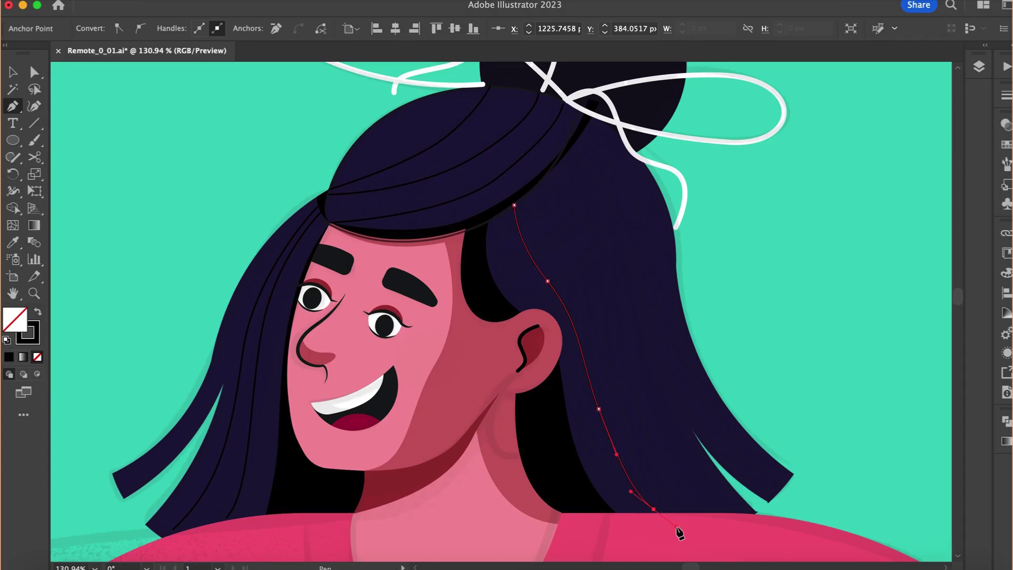
{"action": "left_click", "coordinate": [537, 188]}
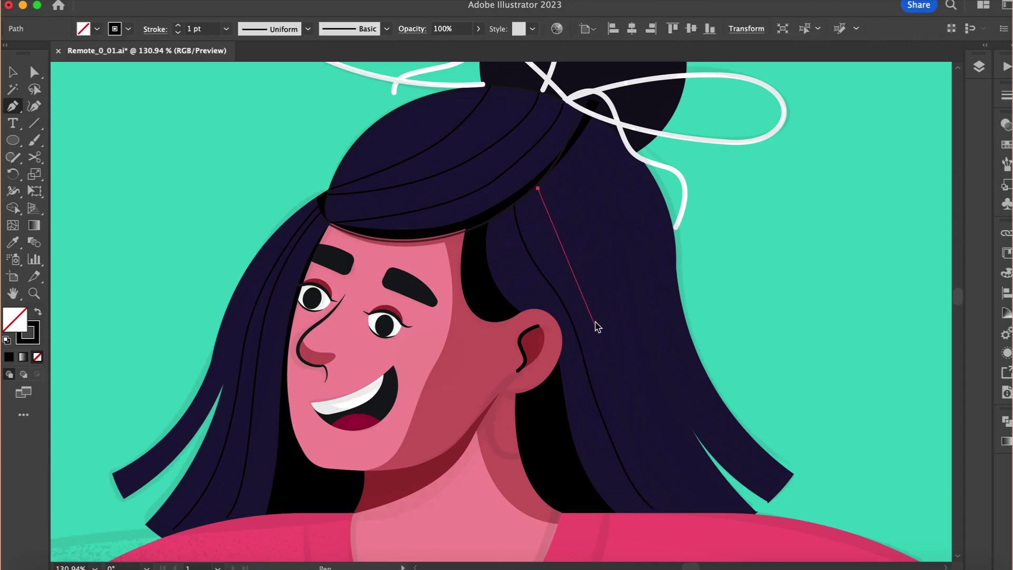
{"action": "left_click_drag", "start_coordinate": [593, 312], "coordinate": [617, 393]}
{"action": "left_click_drag", "start_coordinate": [688, 509], "coordinate": [737, 551]}
Draw two more strand lines along the outer back hair, from below the bun down to the hair tips
{"action": "left_click", "coordinate": [562, 160]}
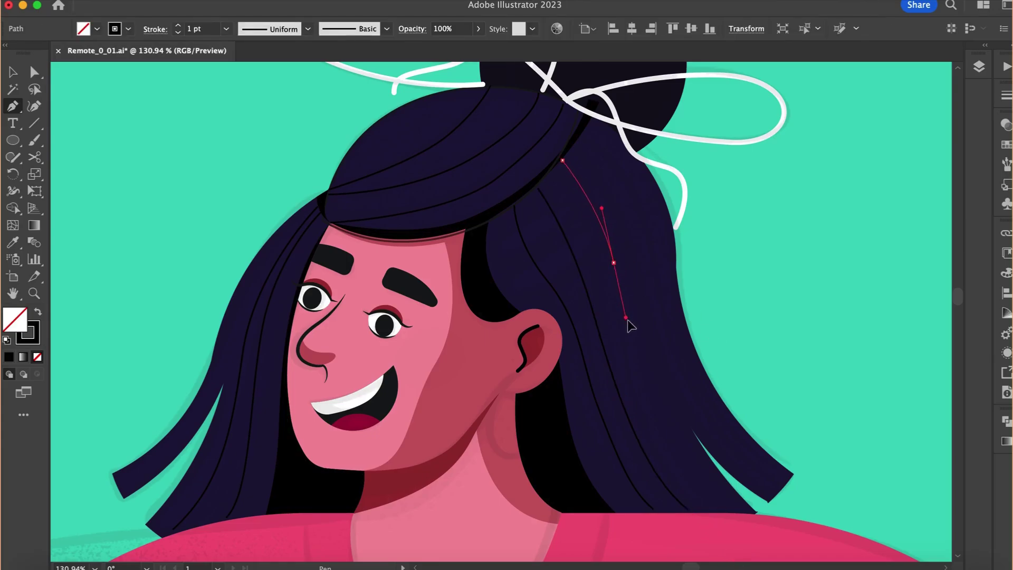
{"action": "left_click_drag", "start_coordinate": [628, 321], "coordinate": [632, 329]}
{"action": "left_click_drag", "start_coordinate": [735, 512], "coordinate": [809, 450]}
{"action": "key", "text": "Escape"}
{"action": "scroll", "coordinate": [597, 138], "scroll_direction": "up", "scroll_amount": 3}
{"action": "left_click", "coordinate": [564, 102]}
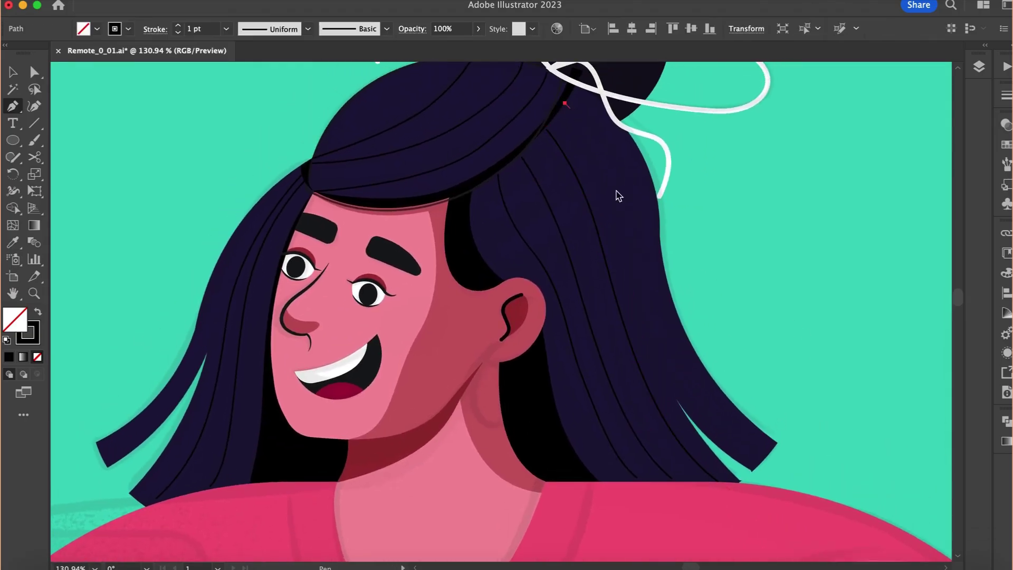
{"action": "left_click", "coordinate": [630, 210]}
{"action": "left_click", "coordinate": [659, 298]}
{"action": "left_click_drag", "start_coordinate": [764, 454], "coordinate": [869, 519]}
Select all the hair strand lines and give them a 3 pt stroke with a tapered variable width profile
{"action": "key", "text": "v"}
{"action": "left_click", "coordinate": [630, 329], "text": "shift"}
{"action": "left_click", "coordinate": [596, 336], "text": "shift"}
{"action": "left_click", "coordinate": [575, 348], "text": "shift"}
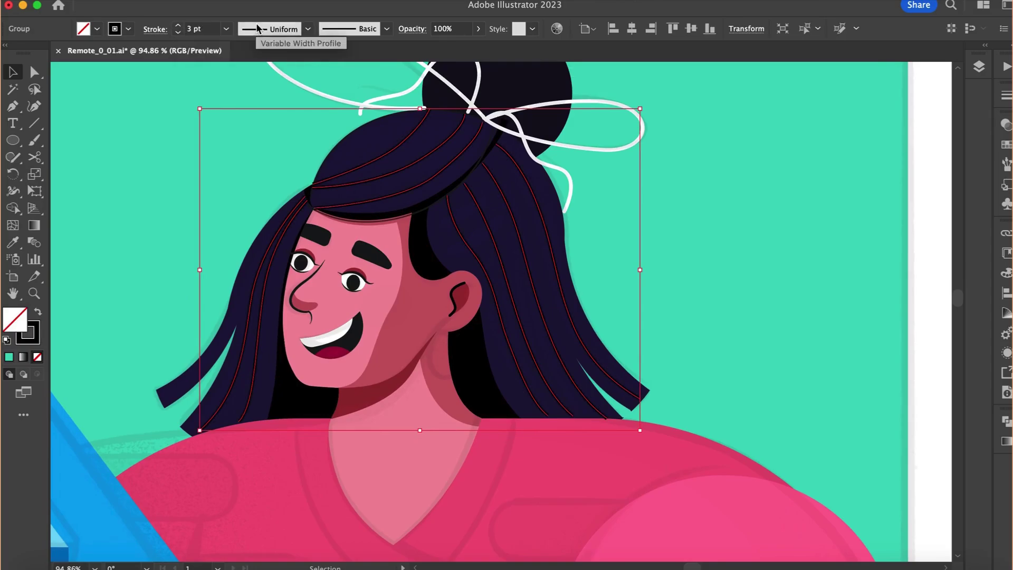
{"action": "left_click", "coordinate": [257, 29]}
{"action": "left_click", "coordinate": [628, 362]}
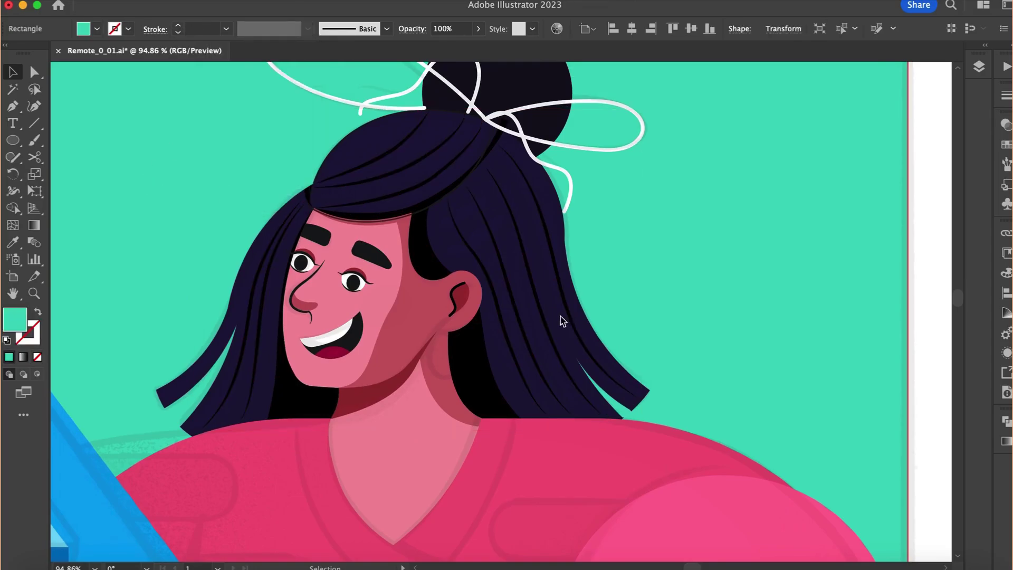
Give the two purple hair clips a drop shadow: slightly lowered copies behind them, filled with black 000000
{"action": "scroll", "coordinate": [557, 321], "scroll_direction": "down", "scroll_amount": 1}
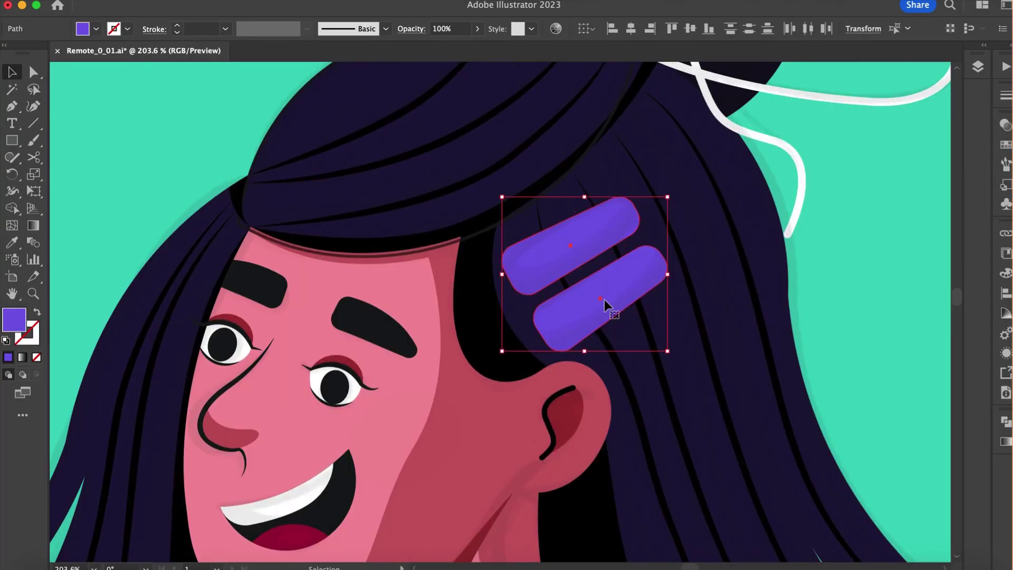
{"action": "key", "text": "super+shift+a"}
{"action": "left_click", "coordinate": [605, 305]}
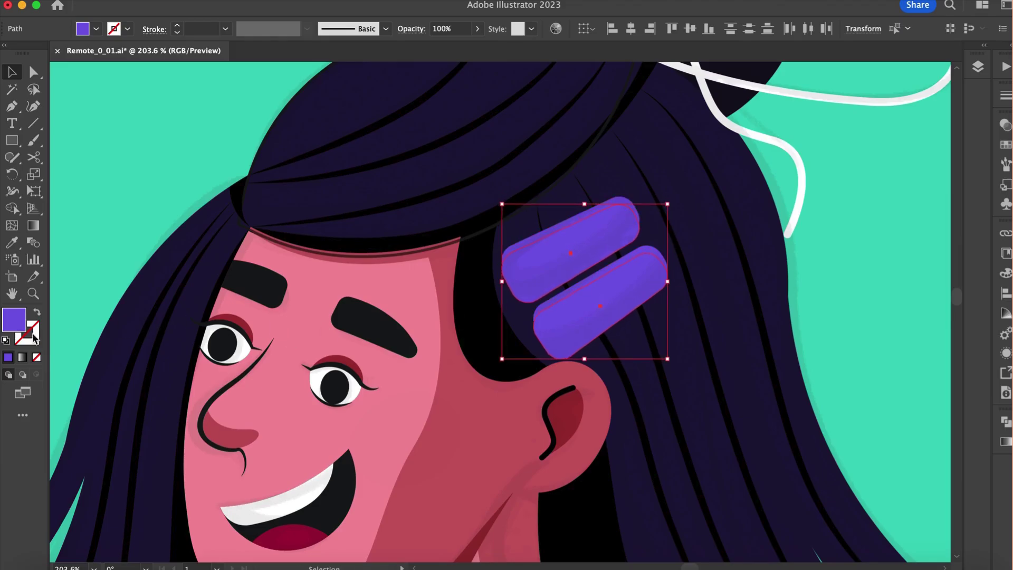
{"action": "double_click", "coordinate": [14, 320]}
{"action": "type", "text": "000000"}
{"action": "left_click", "coordinate": [967, 267]}
{"action": "scroll", "coordinate": [712, 278], "scroll_direction": "up", "scroll_amount": 1}
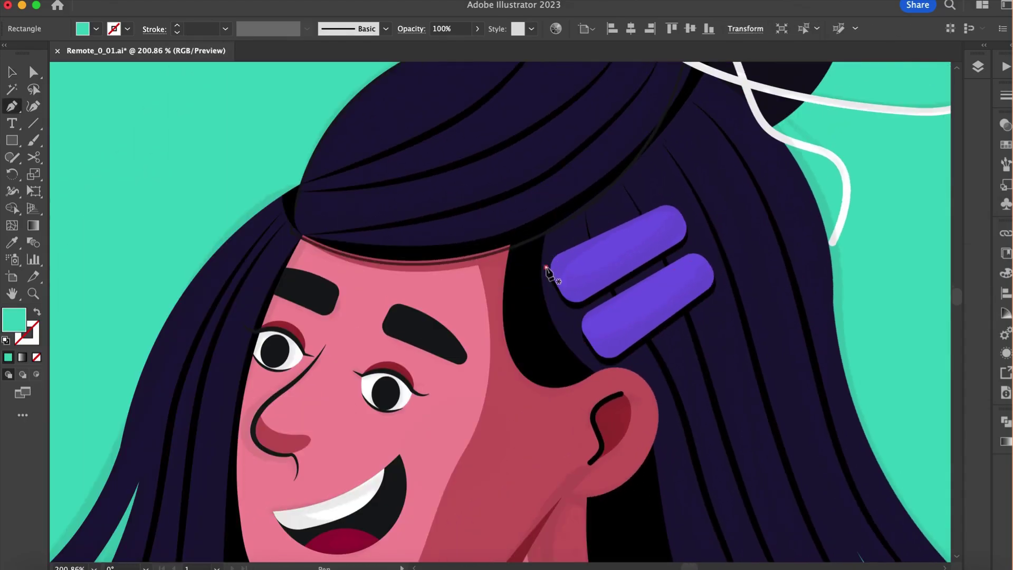
Draw a closed shape with the Pen tool over the lower part of the upper hair clip, with a curved upper edge
{"action": "left_click", "coordinate": [546, 267]}
{"action": "left_click_drag", "start_coordinate": [704, 217], "coordinate": [704, 216]}
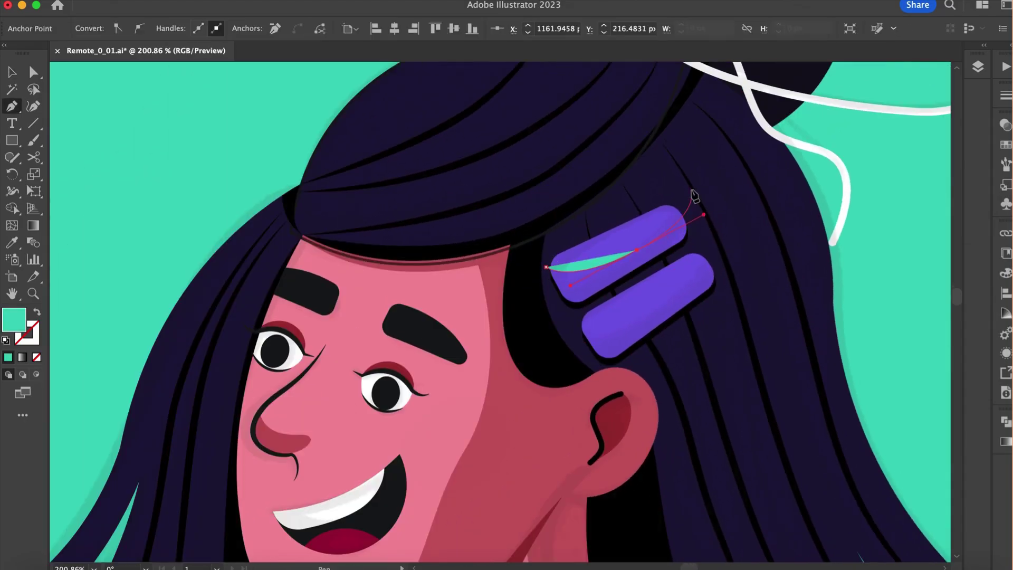
{"action": "left_click", "coordinate": [669, 169]}
{"action": "scroll", "coordinate": [669, 170], "scroll_direction": "down", "scroll_amount": 2}
{"action": "left_click", "coordinate": [707, 215]}
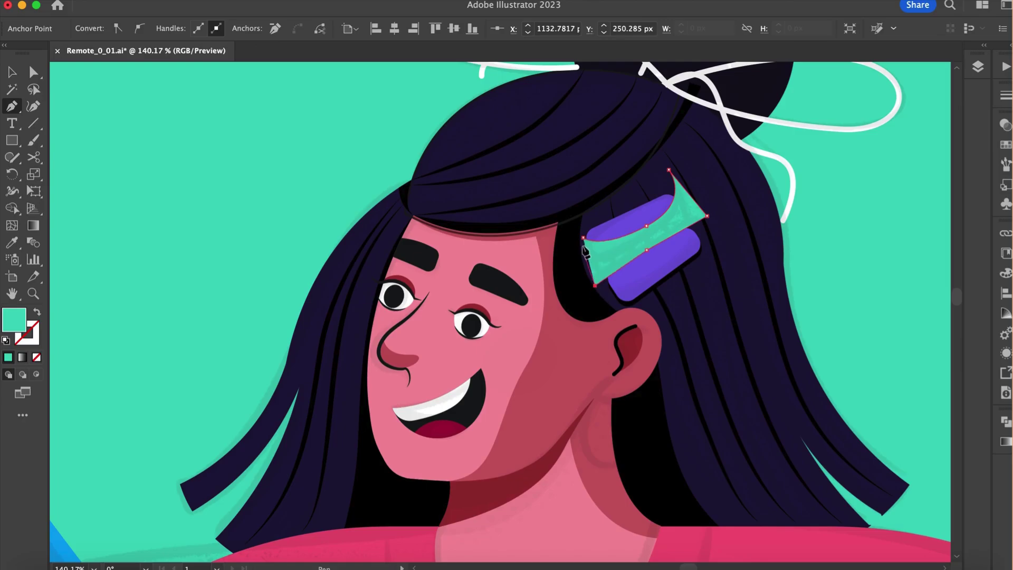
{"action": "left_click", "coordinate": [583, 237]}
{"action": "scroll", "coordinate": [583, 236], "scroll_direction": "down", "scroll_amount": 2}
{"action": "key", "text": "v"}
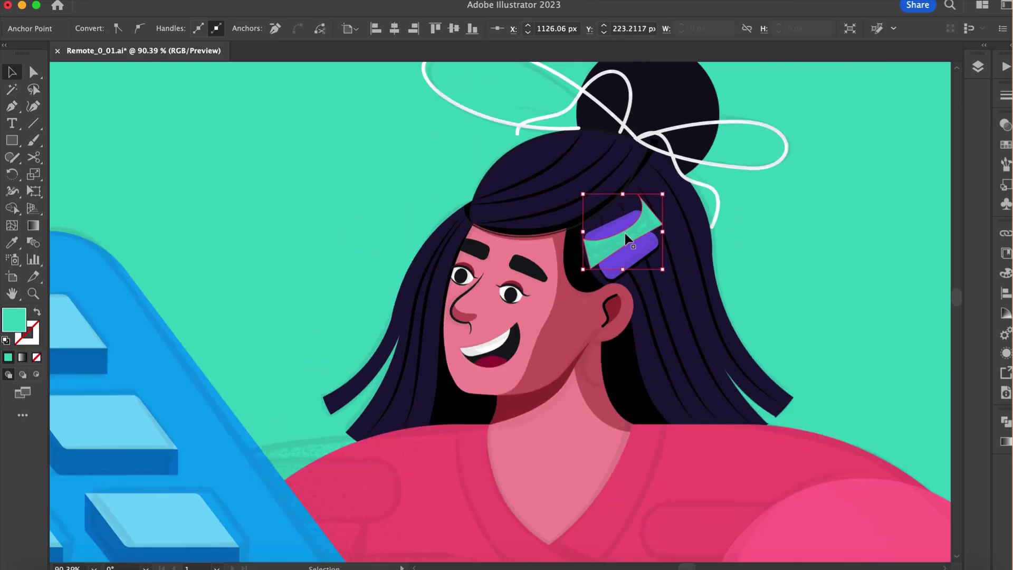
Fill the shape over the upper hair clip with a dark blue
{"action": "double_click", "coordinate": [18, 320]}
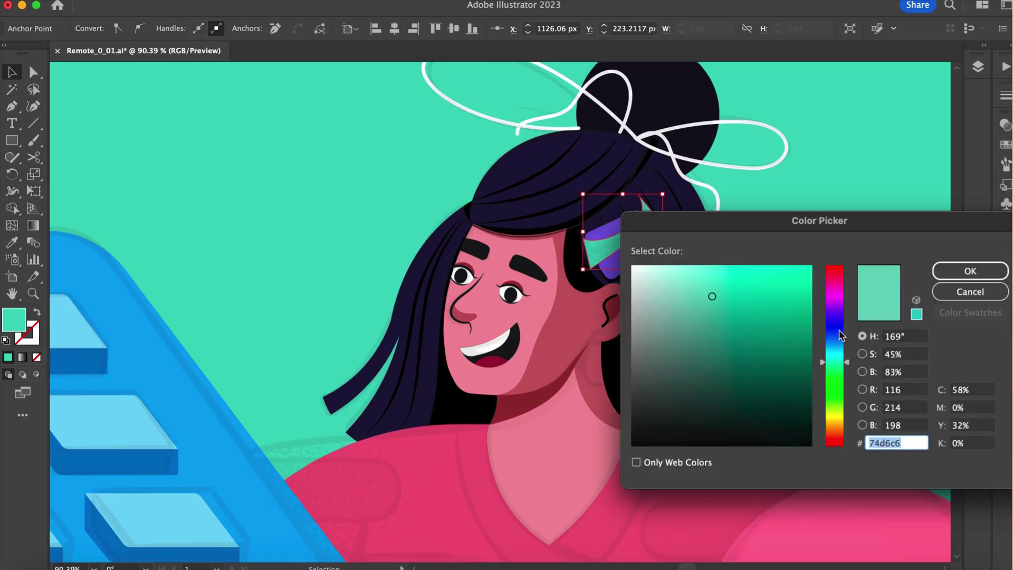
{"action": "mouse_move", "coordinate": [841, 326]}
{"action": "left_mouse_down"}
{"action": "mouse_move", "coordinate": [841, 308]}
{"action": "mouse_move", "coordinate": [837, 320]}
{"action": "left_mouse_up"}
{"action": "left_click", "coordinate": [806, 326]}
{"action": "key", "text": "Return"}
Split the dark blue shape along the upper clip's outline with the Shape Builder tool and delete the excess outside the clip
{"action": "scroll", "coordinate": [596, 232], "scroll_direction": "up", "scroll_amount": 4}
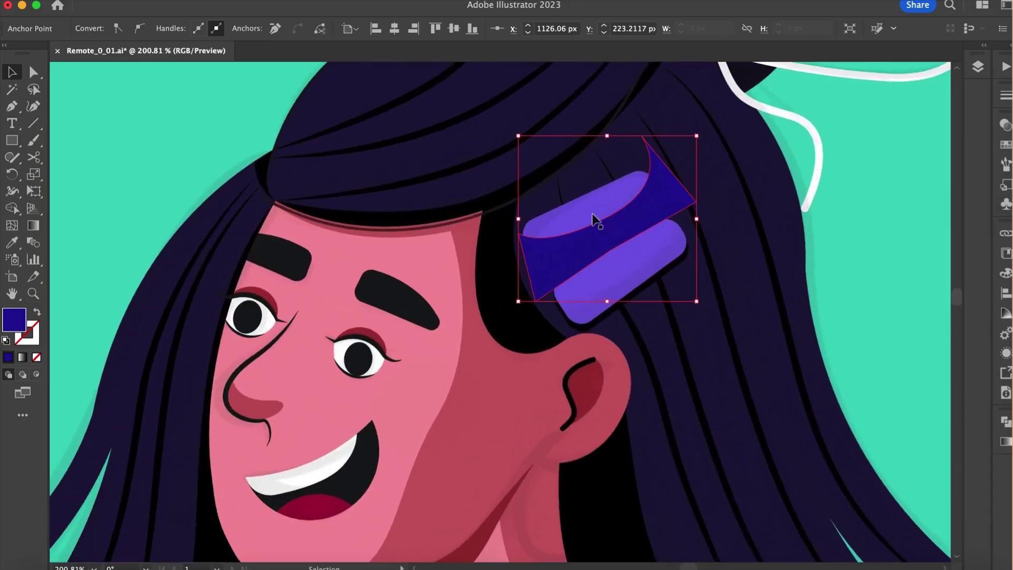
{"action": "key", "text": "shift+m"}
{"action": "left_click", "coordinate": [559, 276]}
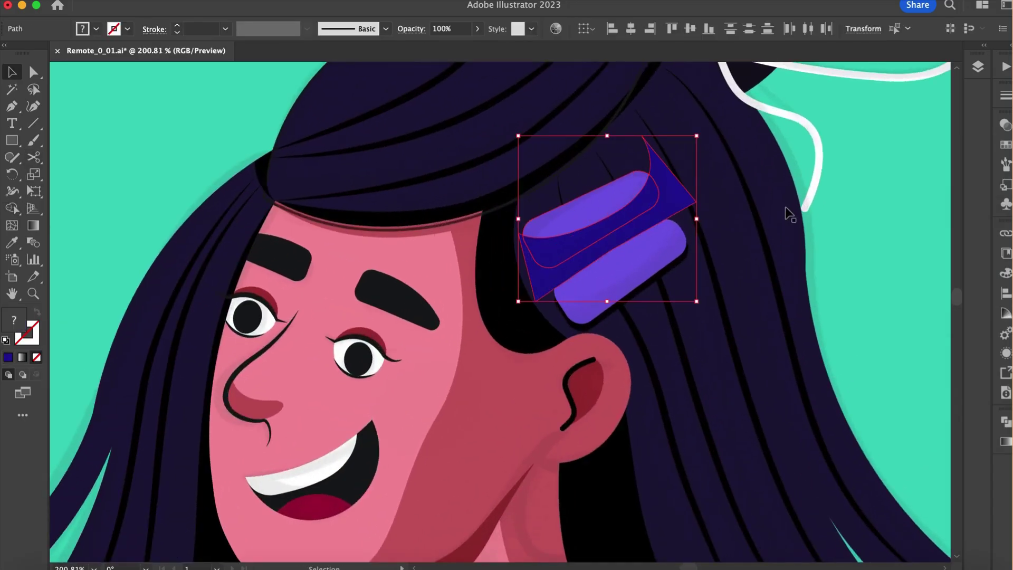
{"action": "left_click", "coordinate": [788, 211]}
{"action": "left_click", "coordinate": [676, 196]}
{"action": "key", "text": "Delete"}
Set the upper clip's shadow to 49% opacity, place a copy on the lower clip and rotate it to fit
{"action": "left_click", "coordinate": [647, 196]}
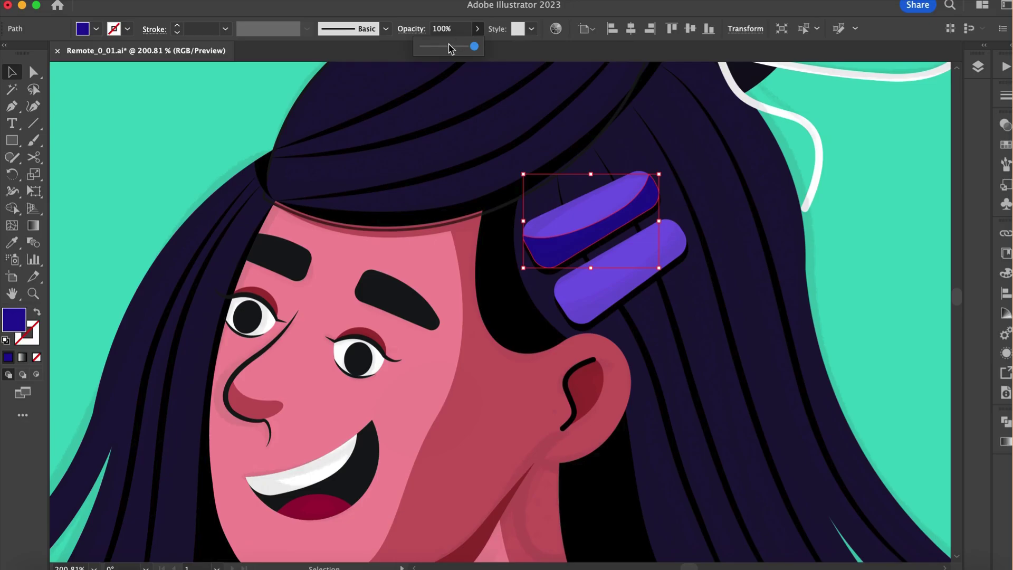
{"action": "left_click", "coordinate": [477, 29]}
{"action": "left_click_drag", "start_coordinate": [476, 47], "coordinate": [448, 46]}
{"action": "left_click", "coordinate": [620, 269]}
{"action": "scroll", "coordinate": [635, 290], "scroll_direction": "up", "scroll_amount": 3}
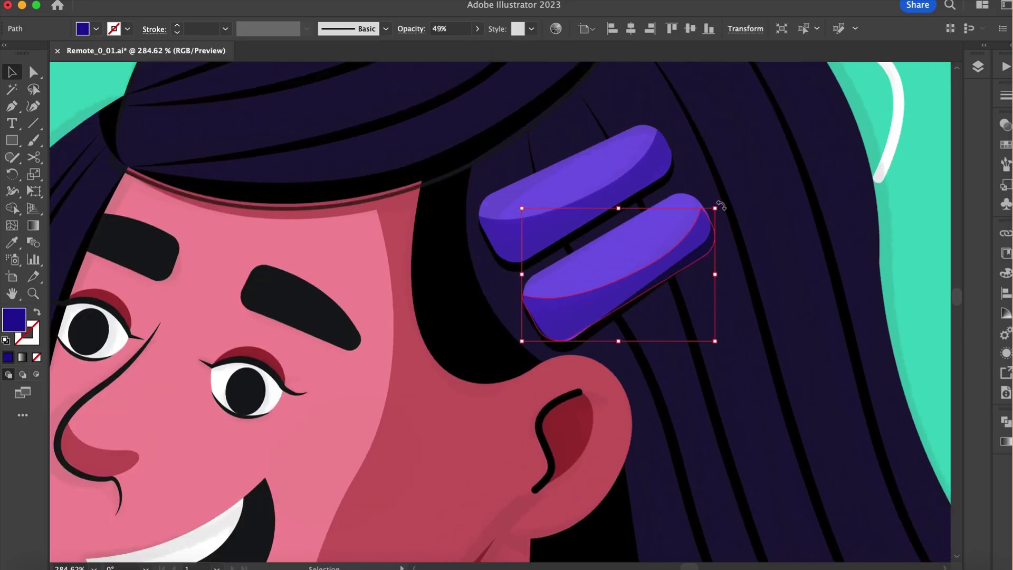
{"action": "left_click_drag", "start_coordinate": [721, 205], "coordinate": [718, 193]}
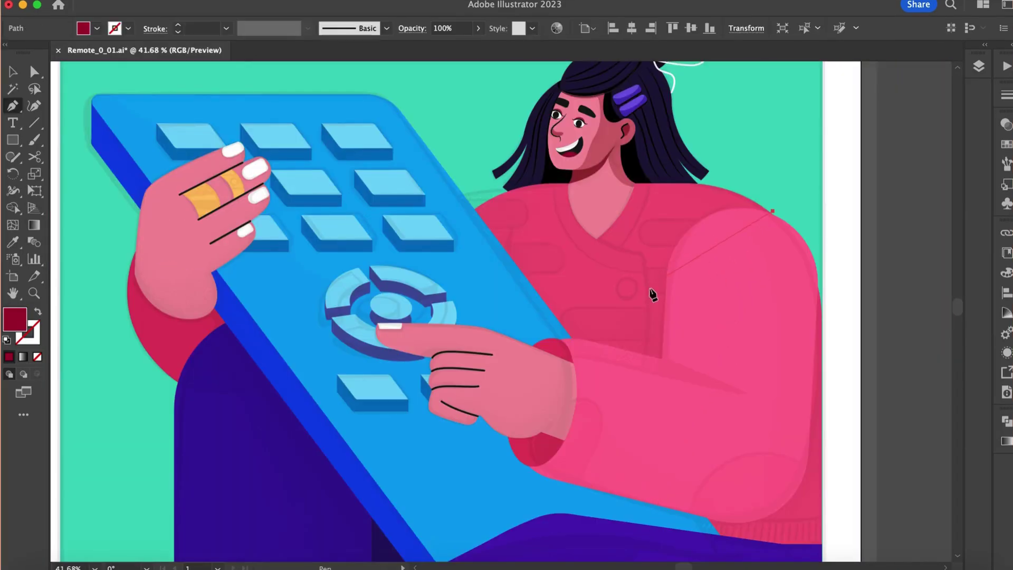
Draw a large dark red shadow shape over the near arm, curving down from the shoulder and closing beyond the artboard's edge
{"action": "left_click", "coordinate": [636, 395]}
{"action": "scroll", "coordinate": [636, 401], "scroll_direction": "down", "scroll_amount": 3}
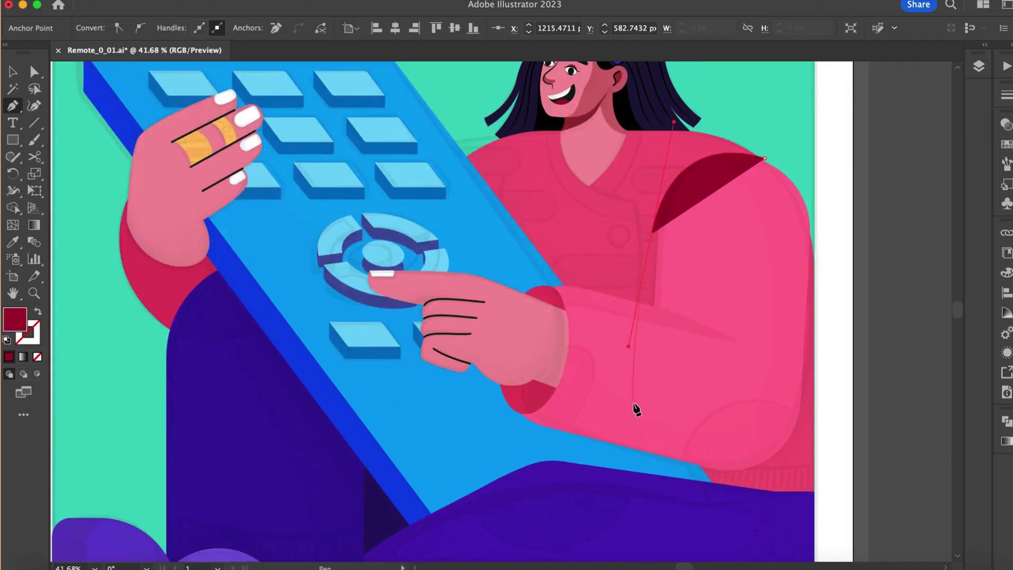
{"action": "left_click_drag", "start_coordinate": [625, 456], "coordinate": [588, 508]}
{"action": "left_click", "coordinate": [802, 481]}
{"action": "left_click", "coordinate": [840, 220]}
{"action": "left_click", "coordinate": [736, 201]}
{"action": "scroll", "coordinate": [500, 233], "scroll_direction": "up", "scroll_amount": 1}
{"action": "scroll", "coordinate": [574, 218], "scroll_direction": "up", "scroll_amount": 2}
Draw a small pointed dark red fold shadow with the Pen tool at the far shoulder, overlapping the remote's edge
{"action": "left_click", "coordinate": [558, 210]}
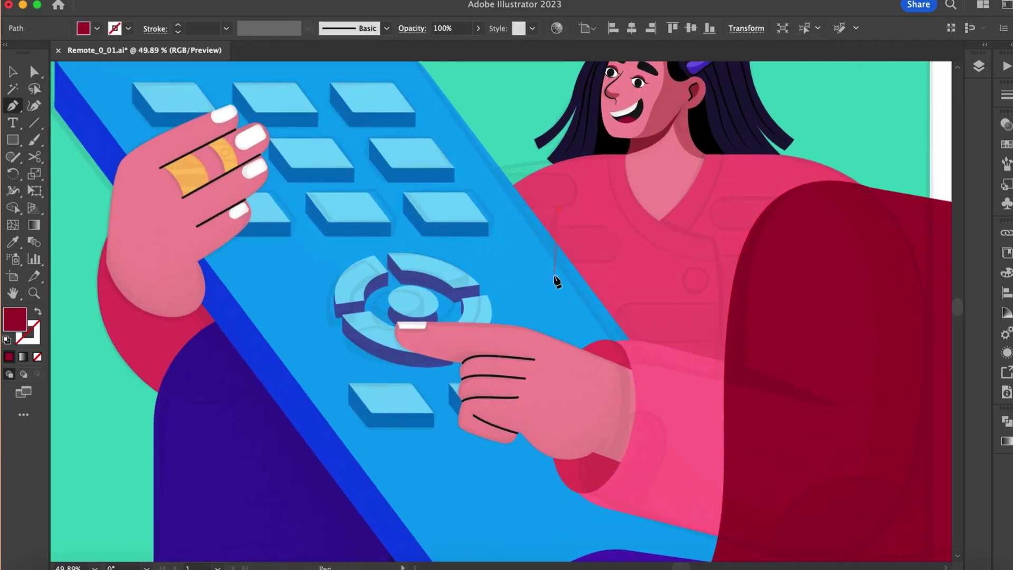
{"action": "left_click_drag", "start_coordinate": [553, 287], "coordinate": [553, 298]}
{"action": "left_click", "coordinate": [532, 260]}
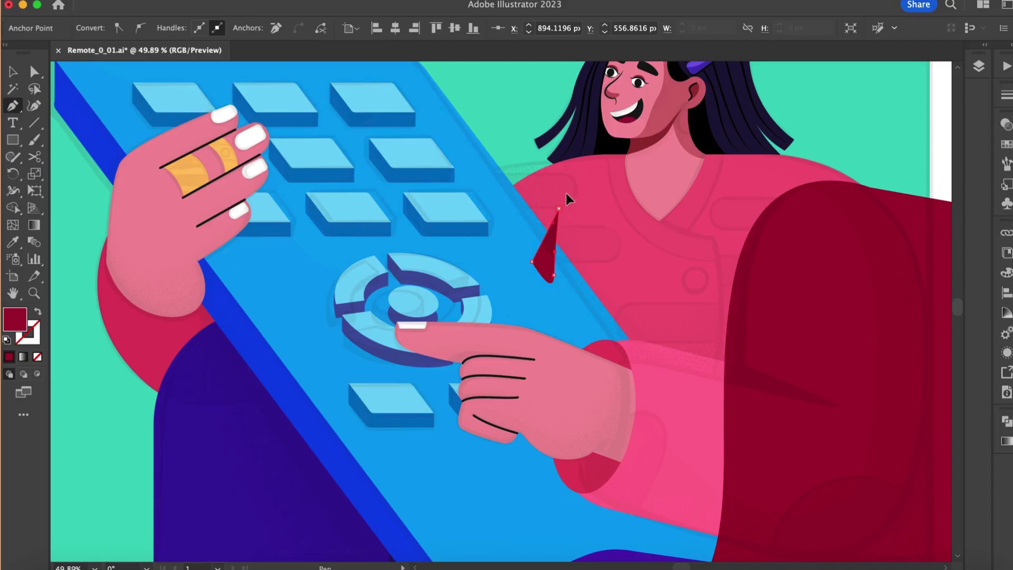
{"action": "scroll", "coordinate": [578, 189], "scroll_direction": "down", "scroll_amount": 2}
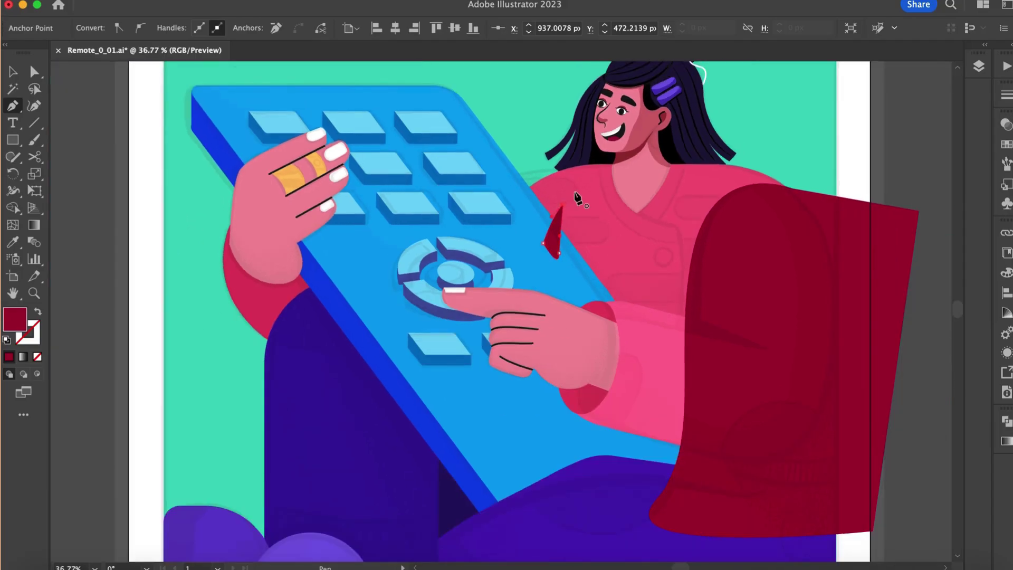
{"action": "left_click", "coordinate": [577, 198]}
Draw a closed dark red shadow shape over the far sleeve, from the wrist down past the sleeve and across the remote's edge
{"action": "left_click", "coordinate": [277, 262]}
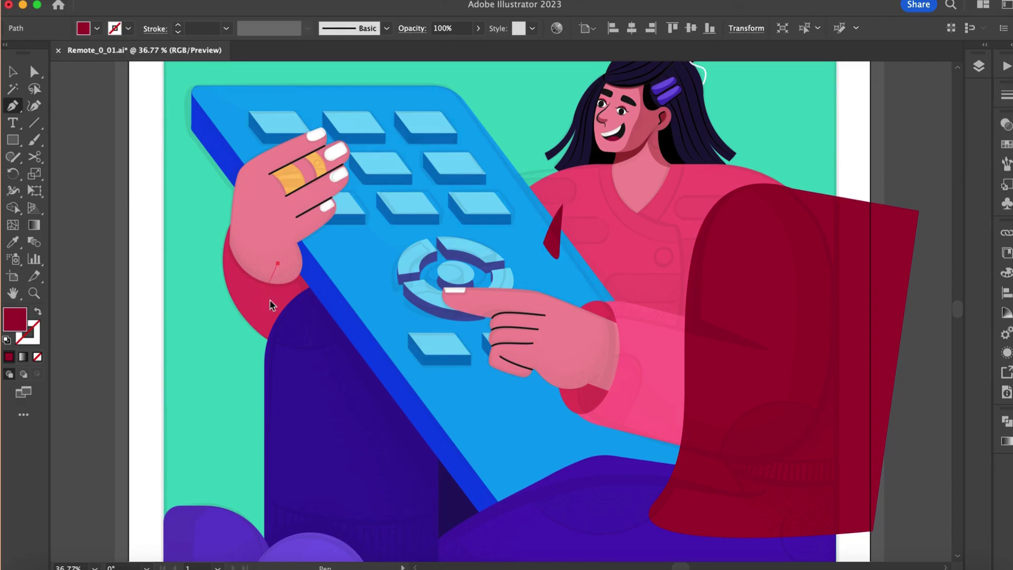
{"action": "left_click_drag", "start_coordinate": [246, 347], "coordinate": [207, 374]}
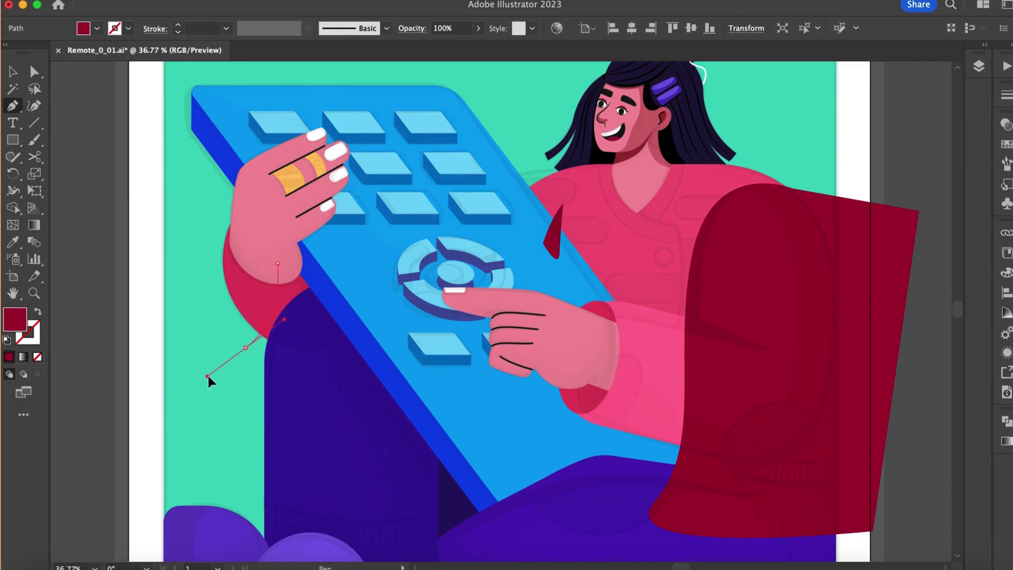
{"action": "left_click", "coordinate": [301, 377]}
{"action": "left_click", "coordinate": [352, 302]}
{"action": "left_click_drag", "start_coordinate": [297, 244], "coordinate": [282, 249]}
{"action": "left_click", "coordinate": [278, 262]}
Trim the dark red shape to the far sleeve's lower outline with the Shape Builder tool and send it behind the hand
{"action": "key", "text": "v"}
{"action": "left_click", "coordinate": [261, 293], "text": "shift"}
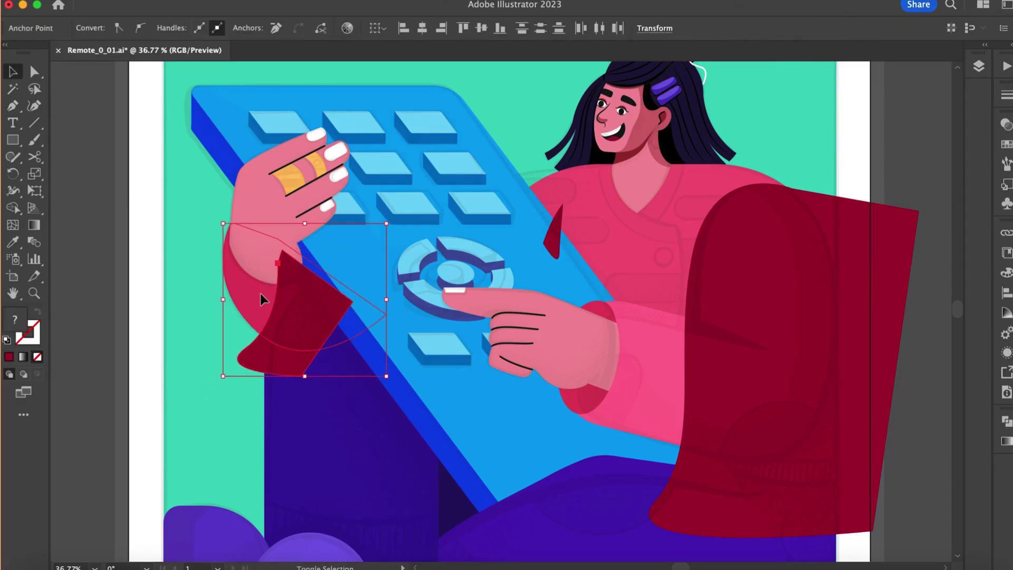
{"action": "key", "text": "shift+m"}
{"action": "left_click", "coordinate": [283, 357]}
{"action": "key", "text": "v"}
{"action": "left_click", "coordinate": [95, 314]}
{"action": "left_click", "coordinate": [249, 363]}
{"action": "key", "text": "Delete"}
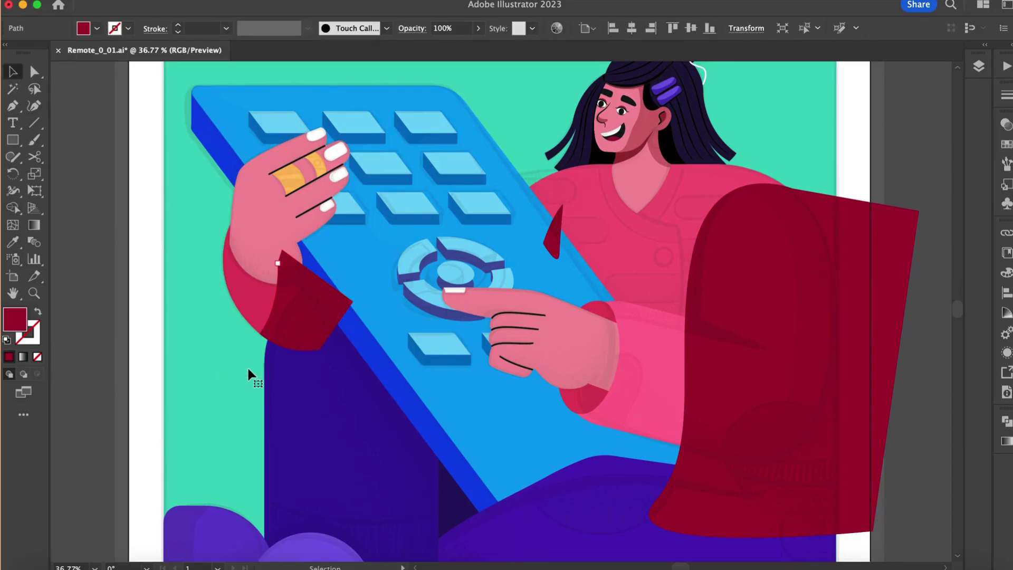
{"action": "left_click", "coordinate": [272, 338]}
{"action": "key", "text": "super+["}
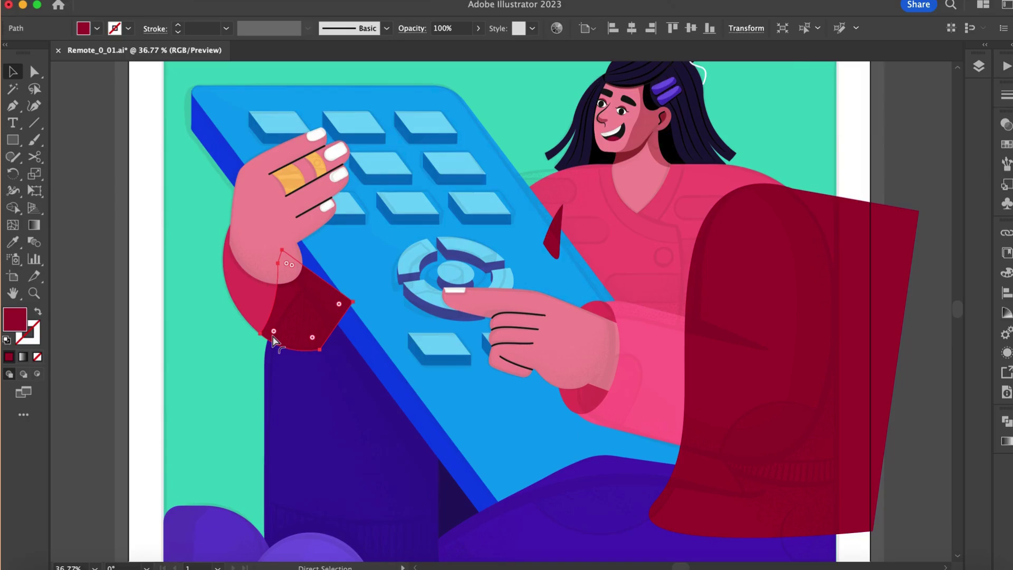
Send the far sleeve's dark red shadow back behind the trouser leg and the remote
{"action": "key", "text": "super+["}
{"action": "key", "text": "super+["}
{"action": "key", "text": "super+]"}
Send the far shoulder's fold shadow and the large torso shadow behind the remote and the near arm
{"action": "left_click", "coordinate": [556, 232]}
{"action": "left_click", "coordinate": [720, 285], "text": "shift"}
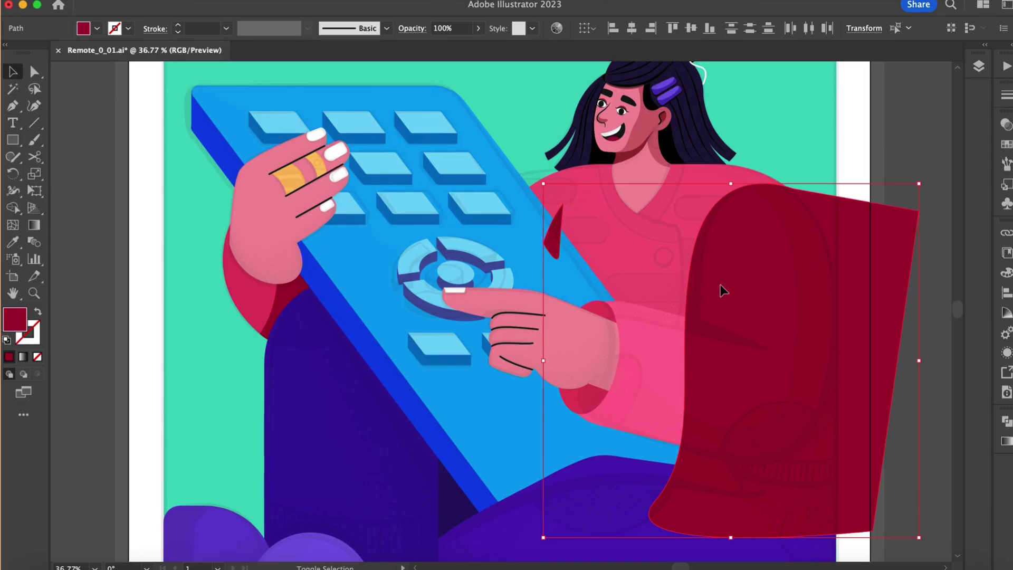
{"action": "key", "text": "super+["}
{"action": "key", "text": "v"}
{"action": "key", "text": "super+["}
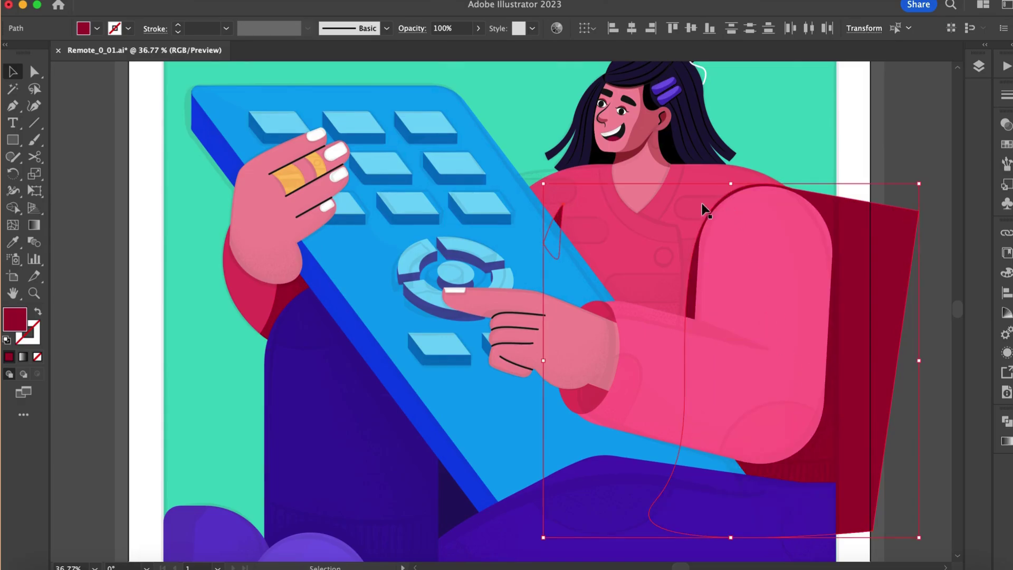
Trim the large dark red shadow to the torso's outline with the Shape Builder tool and delete the excess outside it
{"action": "left_click", "coordinate": [692, 199]}
{"action": "left_click", "coordinate": [859, 245], "text": "shift"}
{"action": "key", "text": "shift+m"}
{"action": "left_click", "coordinate": [857, 260]}
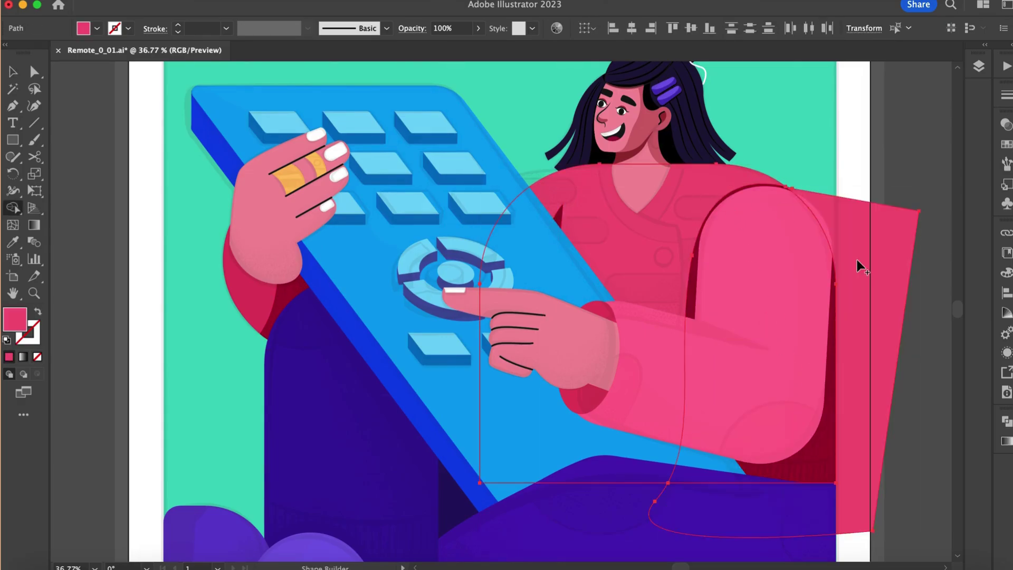
{"action": "key", "text": "v"}
{"action": "left_click", "coordinate": [929, 416]}
{"action": "left_click", "coordinate": [881, 368]}
{"action": "key", "text": "Delete"}
Lower the torso shadow's opacity to 69%
{"action": "left_click", "coordinate": [829, 439]}
{"action": "left_click", "coordinate": [478, 28]}
{"action": "left_click_drag", "start_coordinate": [477, 46], "coordinate": [450, 49]}
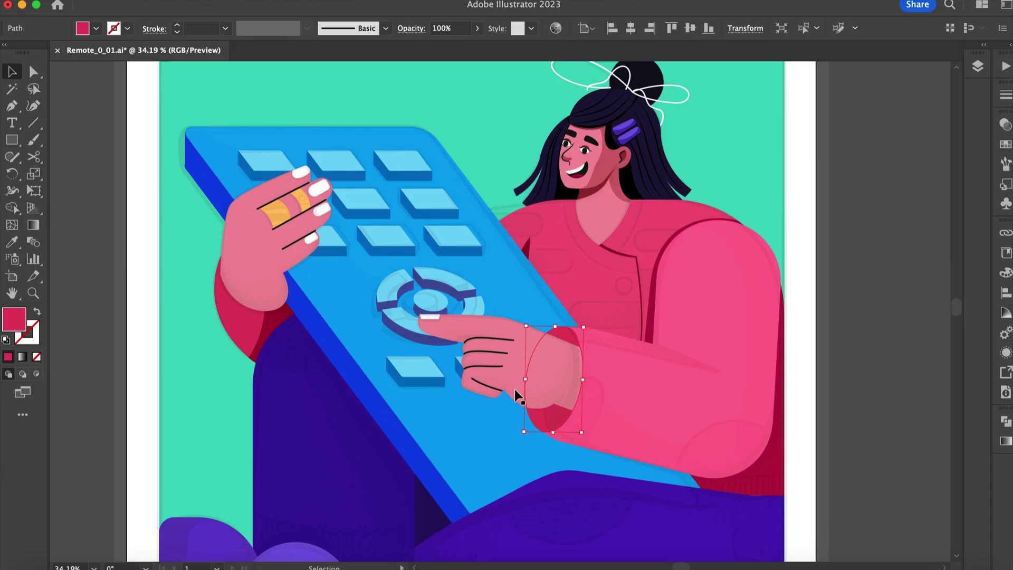
Recolour the inner opening of the near sleeve's cuff dark maroon
{"action": "double_click", "coordinate": [12, 317]}
{"action": "left_click", "coordinate": [749, 347]}
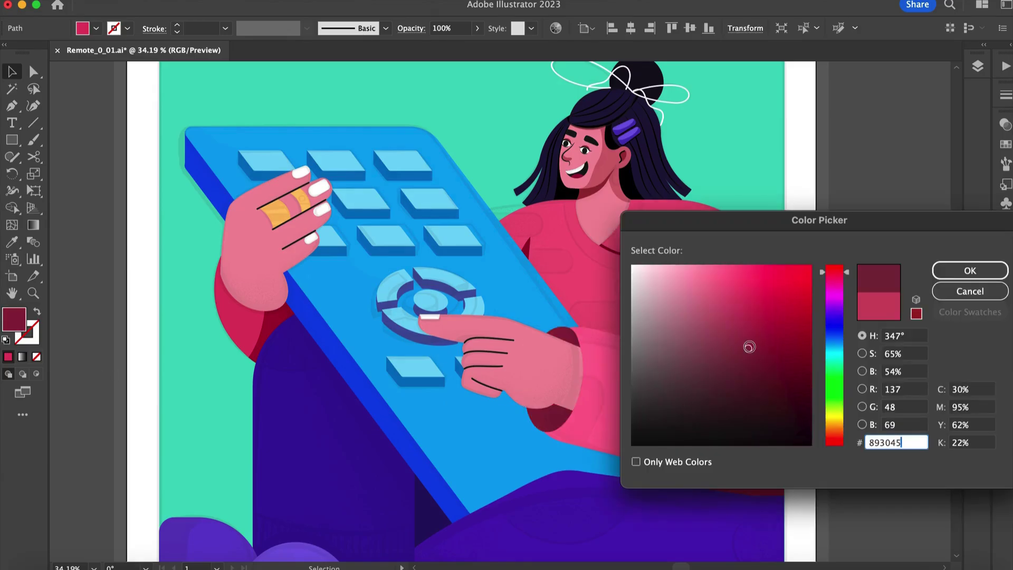
{"action": "left_click_drag", "start_coordinate": [749, 346], "coordinate": [761, 355]}
{"action": "left_click", "coordinate": [971, 270]}
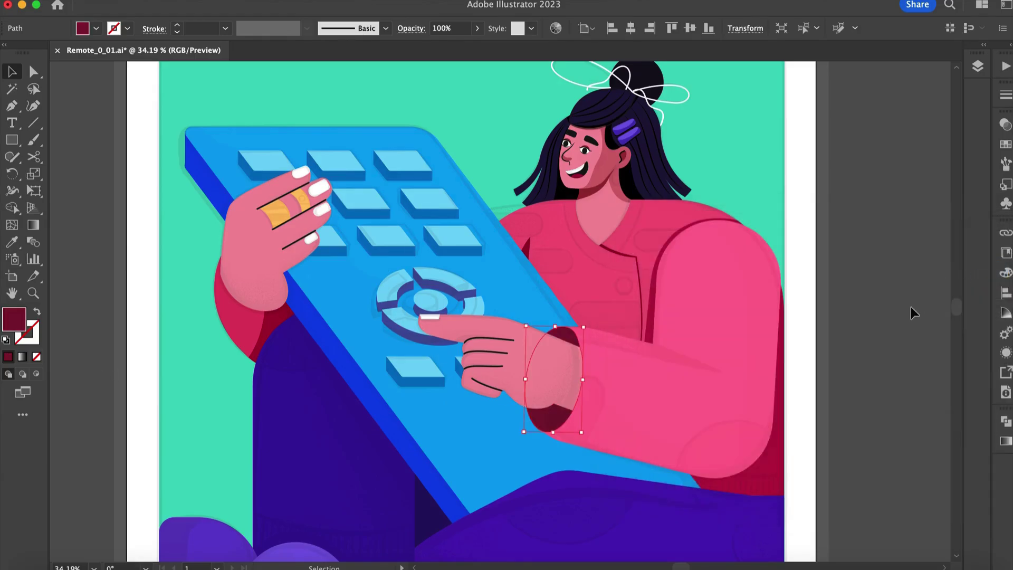
{"action": "left_click", "coordinate": [911, 307]}
Start a dark red shadow on the near arm with the Pen tool, curving from the shoulder around the elbow to the wrist
{"action": "left_click", "coordinate": [549, 426]}
{"action": "left_click", "coordinate": [775, 474]}
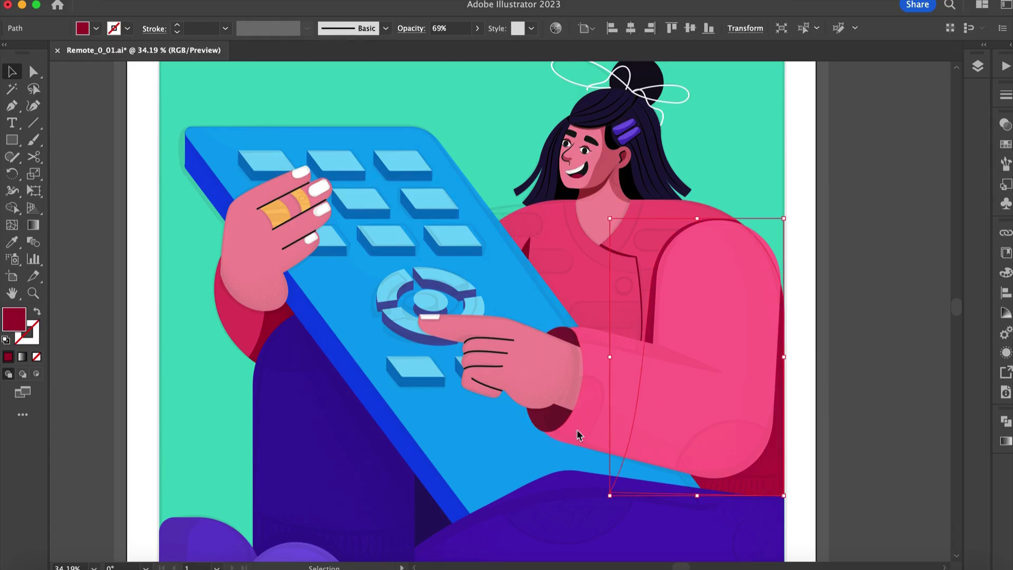
{"action": "left_click", "coordinate": [551, 426]}
{"action": "left_click", "coordinate": [278, 324]}
{"action": "key", "text": "p"}
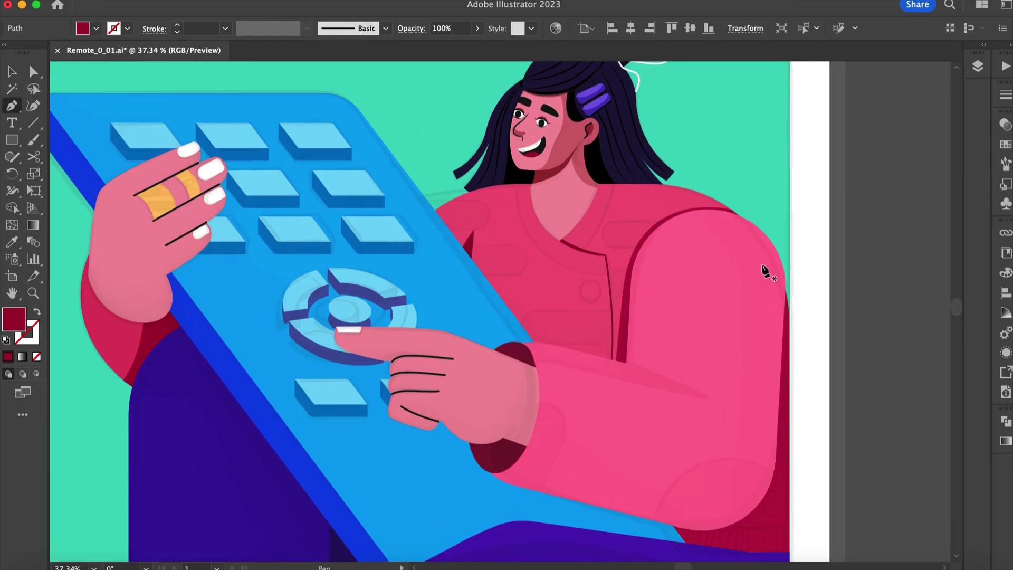
{"action": "scroll", "coordinate": [765, 267], "scroll_direction": "up", "scroll_amount": 1}
{"action": "left_click_drag", "start_coordinate": [746, 315], "coordinate": [750, 413]}
{"action": "left_click_drag", "start_coordinate": [716, 480], "coordinate": [689, 492]}
{"action": "left_click_drag", "start_coordinate": [587, 448], "coordinate": [585, 444]}
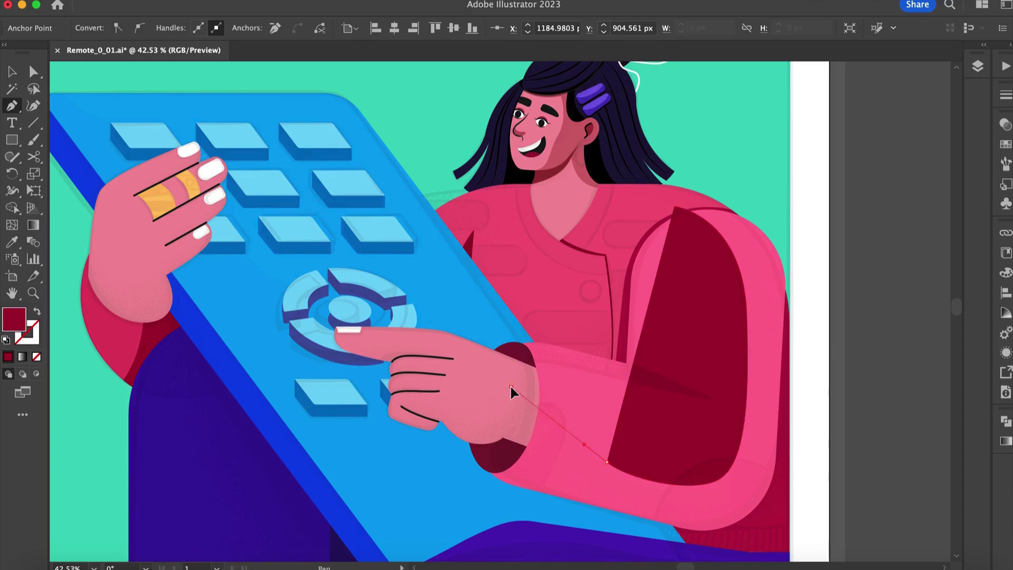
{"action": "left_click_drag", "start_coordinate": [511, 387], "coordinate": [460, 394]}
Close the near arm's shadow shape with straight segments running outside the sleeve from below the cuff back to the shoulder
{"action": "scroll", "coordinate": [464, 397], "scroll_direction": "down", "scroll_amount": 1}
{"action": "left_click", "coordinate": [430, 468]}
{"action": "left_click", "coordinate": [607, 520]}
{"action": "left_click", "coordinate": [783, 514]}
{"action": "left_click", "coordinate": [767, 379]}
{"action": "left_click", "coordinate": [734, 281]}
{"action": "left_click", "coordinate": [702, 235]}
{"action": "left_click", "coordinate": [633, 243]}
Trim the dark red shadow to the near arm's outline with the Shape Builder tool and delete the outer excess
{"action": "left_click", "coordinate": [578, 405], "text": "shift"}
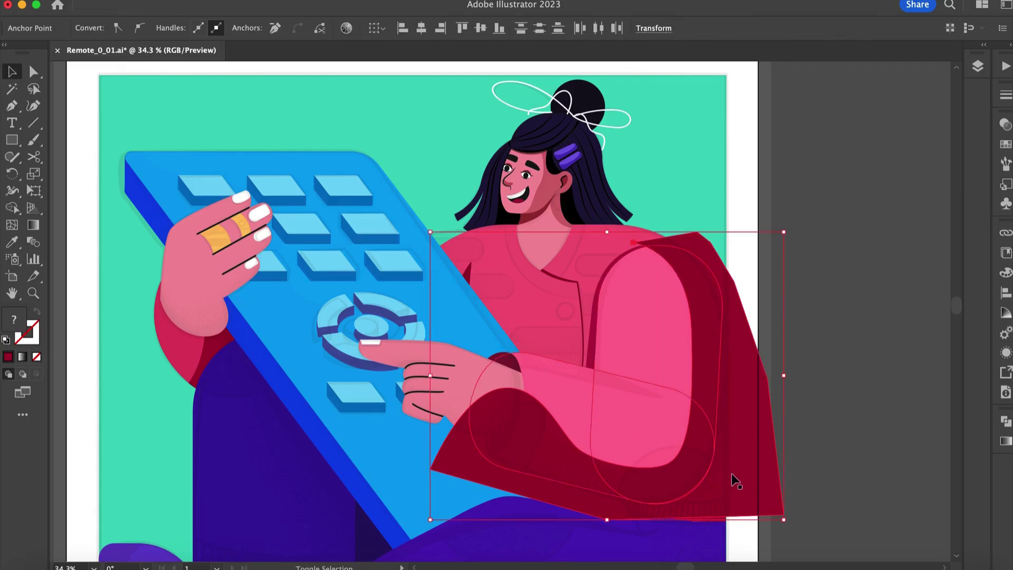
{"action": "key", "text": "shift+m"}
{"action": "key", "text": "v"}
{"action": "left_click", "coordinate": [831, 435]}
{"action": "left_click", "coordinate": [749, 473]}
{"action": "key", "text": "Delete"}
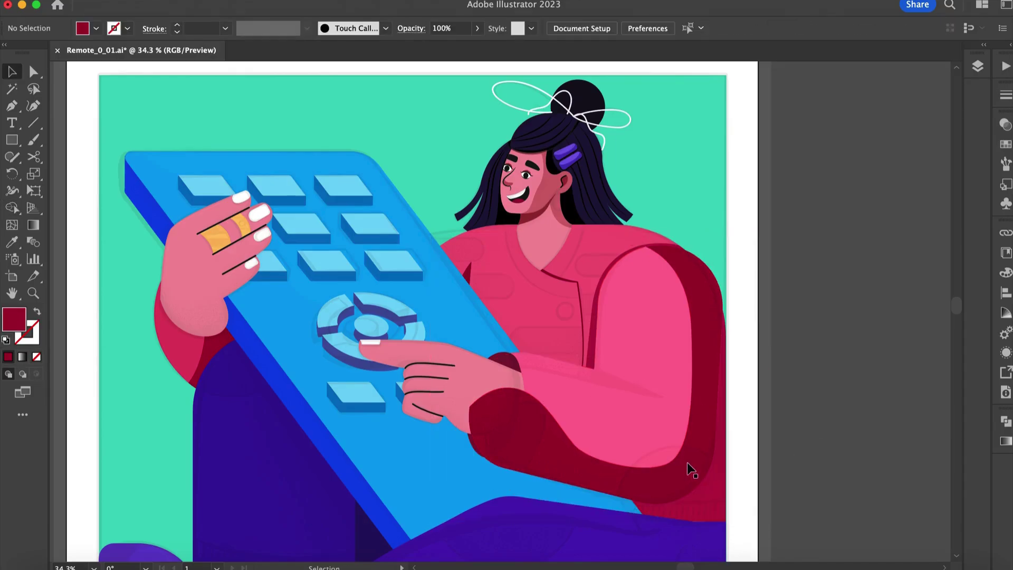
Send the near arm's shadow behind the pointing hand and lower its opacity
{"action": "left_click", "coordinate": [688, 455]}
{"action": "scroll", "coordinate": [554, 451], "scroll_direction": "up", "scroll_amount": 2}
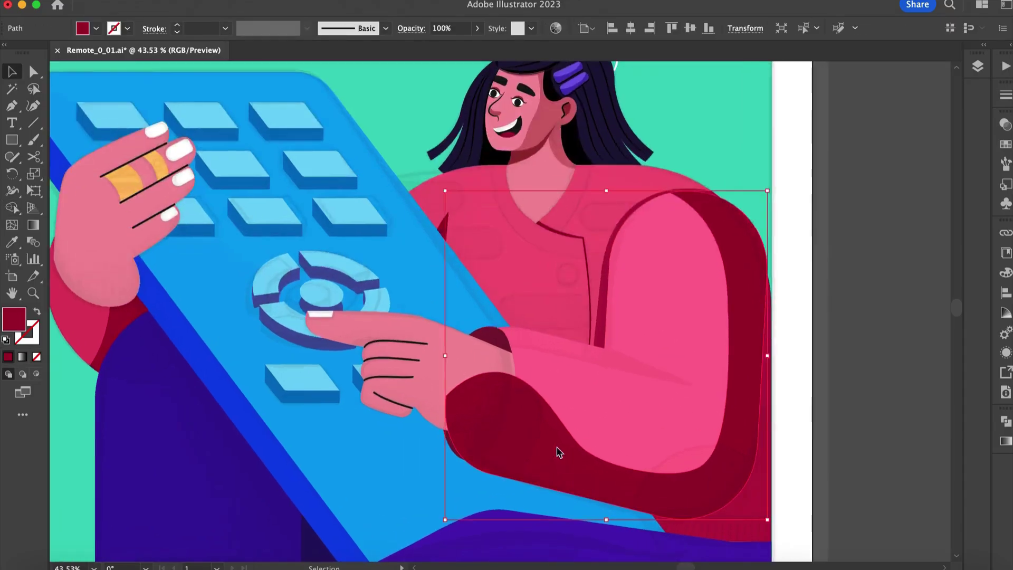
{"action": "key", "text": "a"}
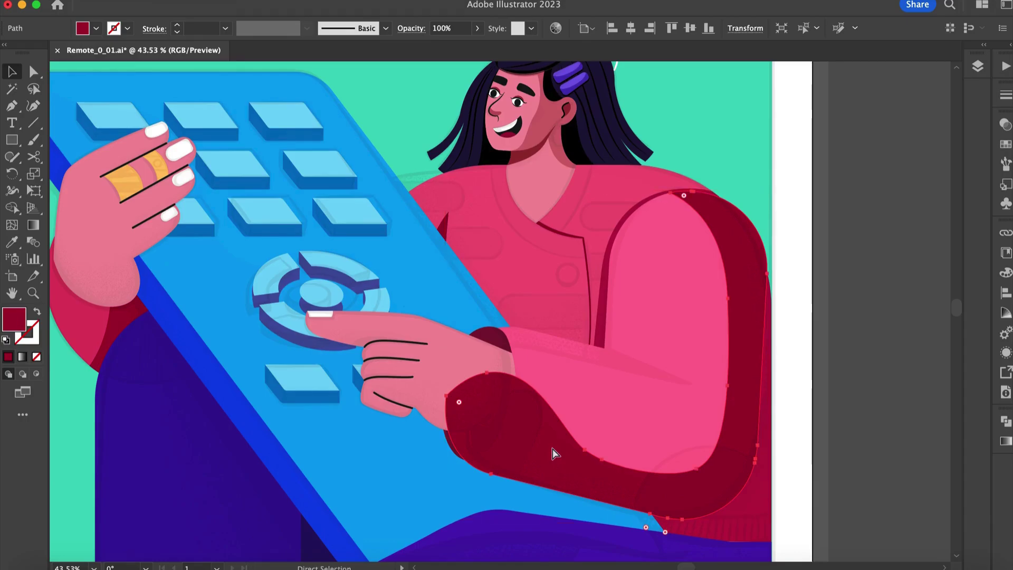
{"action": "key", "text": "super+["}
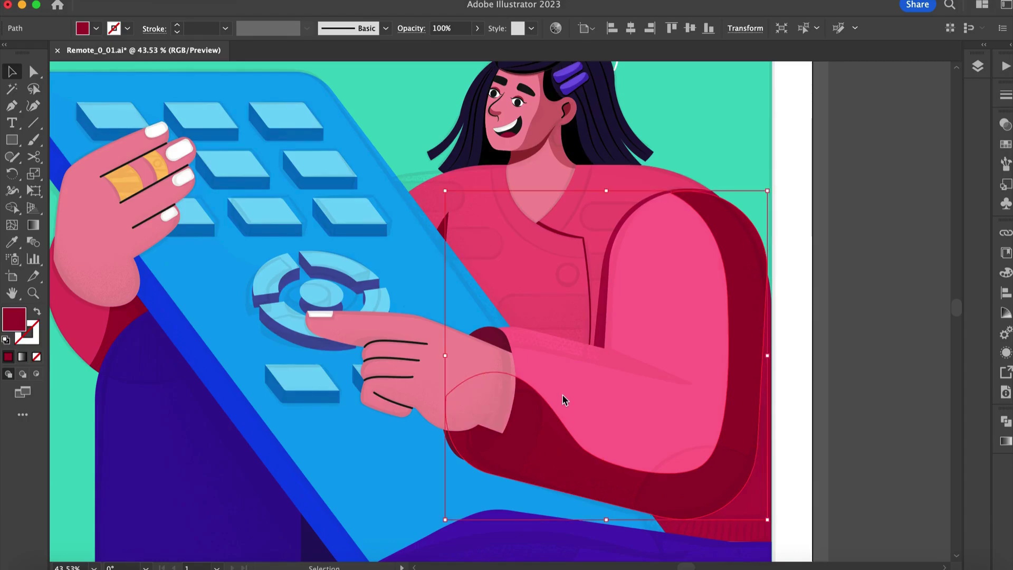
{"action": "scroll", "coordinate": [563, 398], "scroll_direction": "down", "scroll_amount": 1}
{"action": "left_click", "coordinate": [477, 29]}
{"action": "left_click_drag", "start_coordinate": [474, 46], "coordinate": [454, 49]}
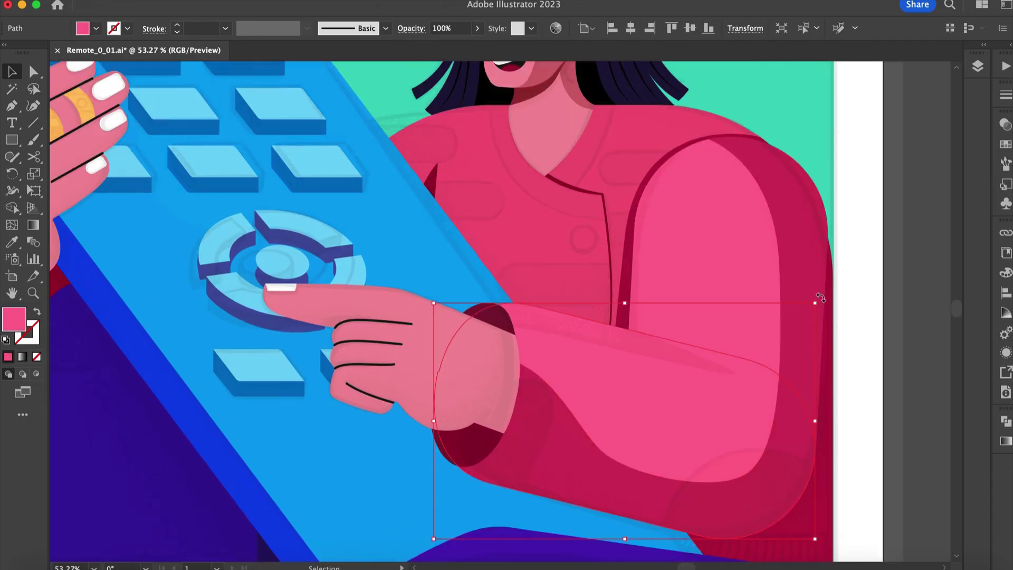
Fill the forearm copy with dark maroon #891237 and rotate and shift it slightly above the forearm
{"action": "left_click_drag", "start_coordinate": [818, 297], "coordinate": [824, 323]}
{"action": "double_click", "coordinate": [18, 315]}
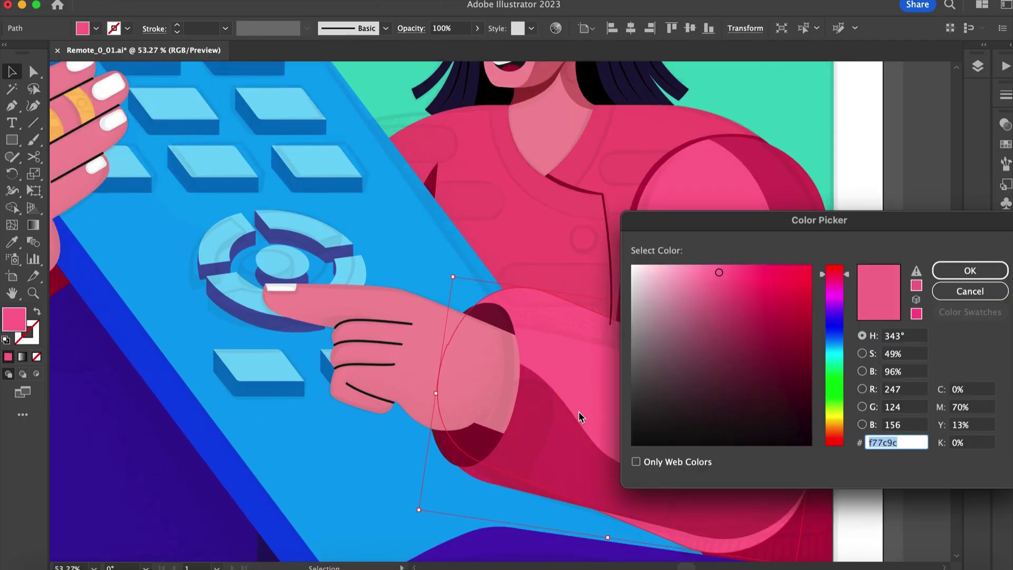
{"action": "left_click", "coordinate": [789, 349]}
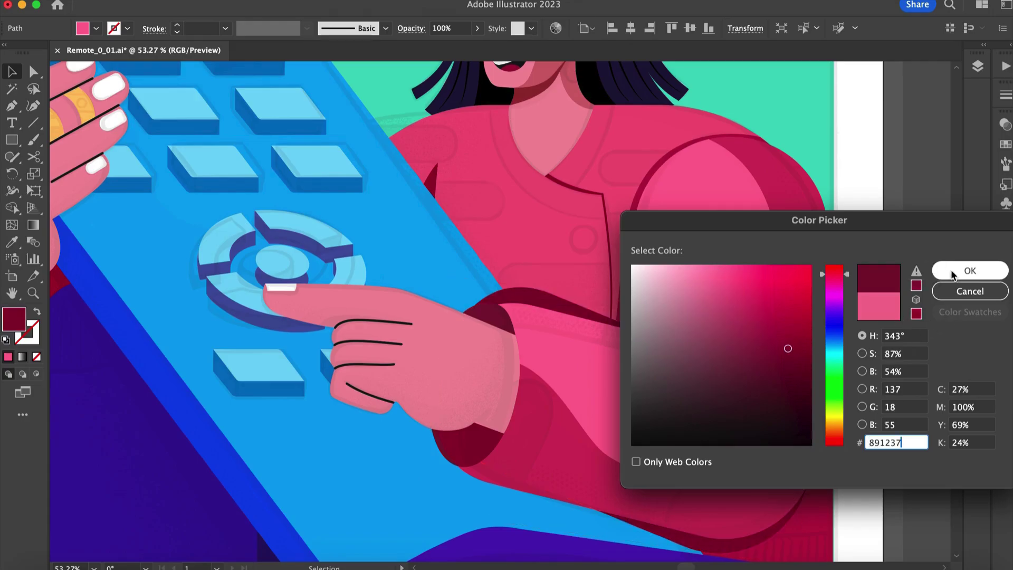
{"action": "left_click", "coordinate": [970, 270]}
{"action": "left_click_drag", "start_coordinate": [603, 317], "coordinate": [605, 309]}
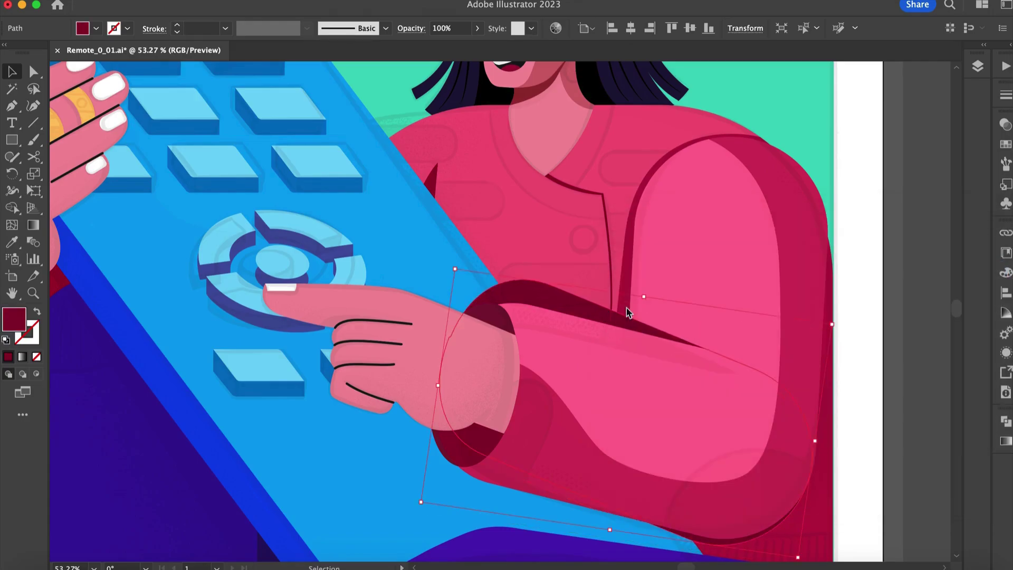
{"action": "left_click_drag", "start_coordinate": [839, 319], "coordinate": [840, 331]}
{"action": "left_click_drag", "start_coordinate": [585, 311], "coordinate": [587, 307]}
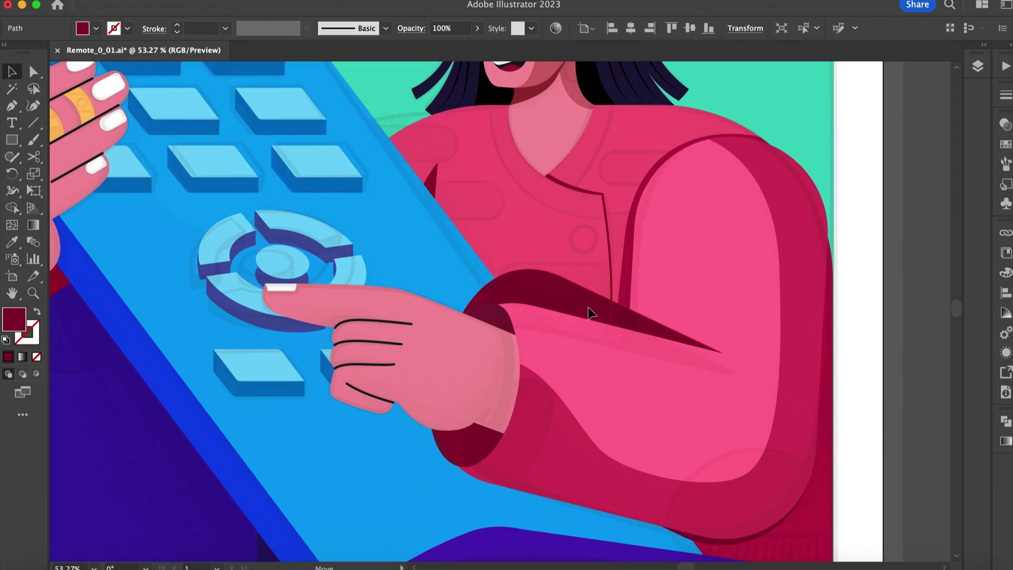
Trim the maroon forearm copy to the upper arm with the Shape Builder tool, deleting the part beyond the elbow crease
{"action": "left_click", "coordinate": [649, 300], "text": "shift"}
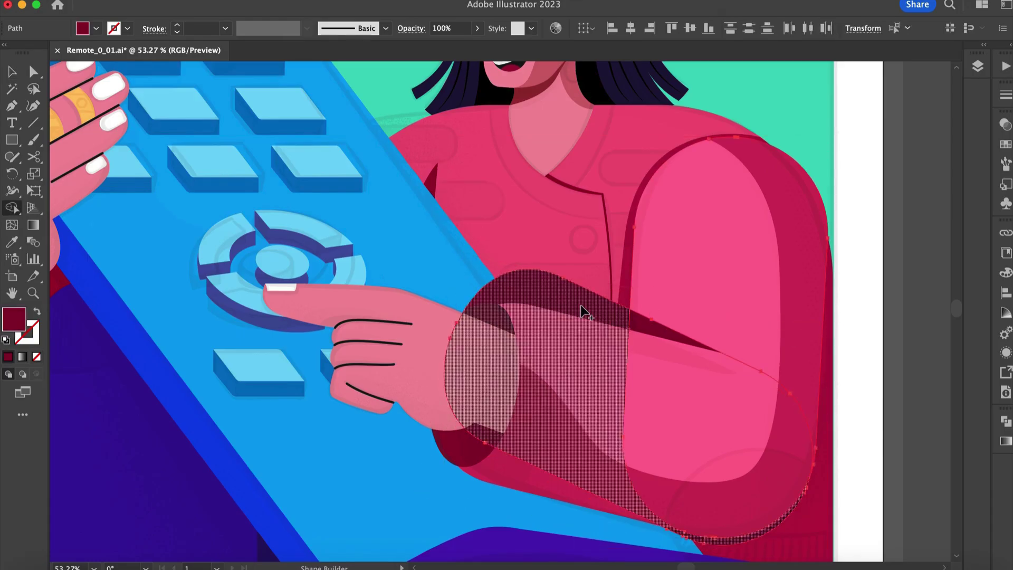
{"action": "double_click", "coordinate": [534, 296]}
{"action": "key", "text": "Delete"}
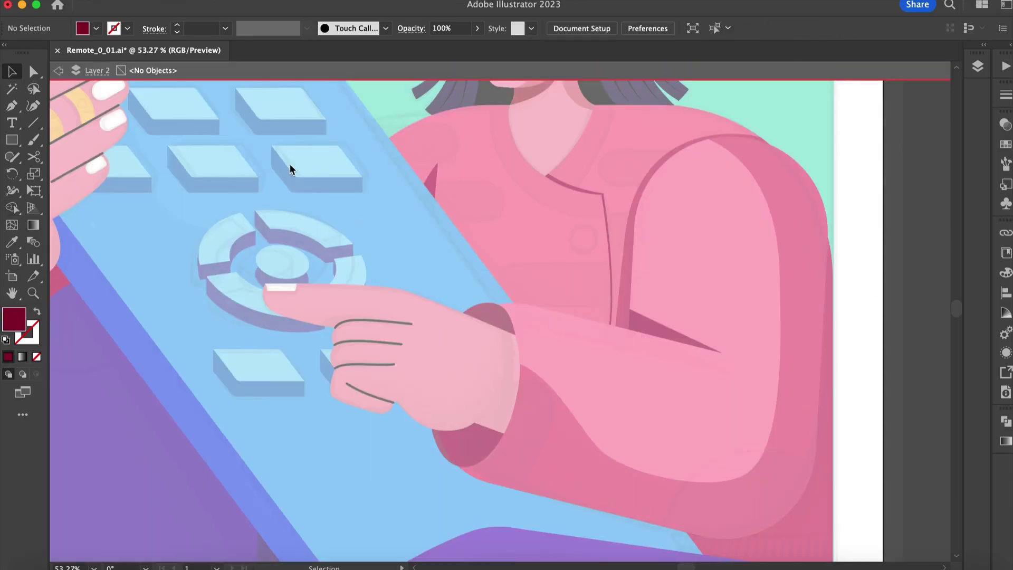
{"action": "left_click", "coordinate": [63, 70]}
Reduce the opacity of the elbow crease shadow
{"action": "left_click", "coordinate": [664, 324]}
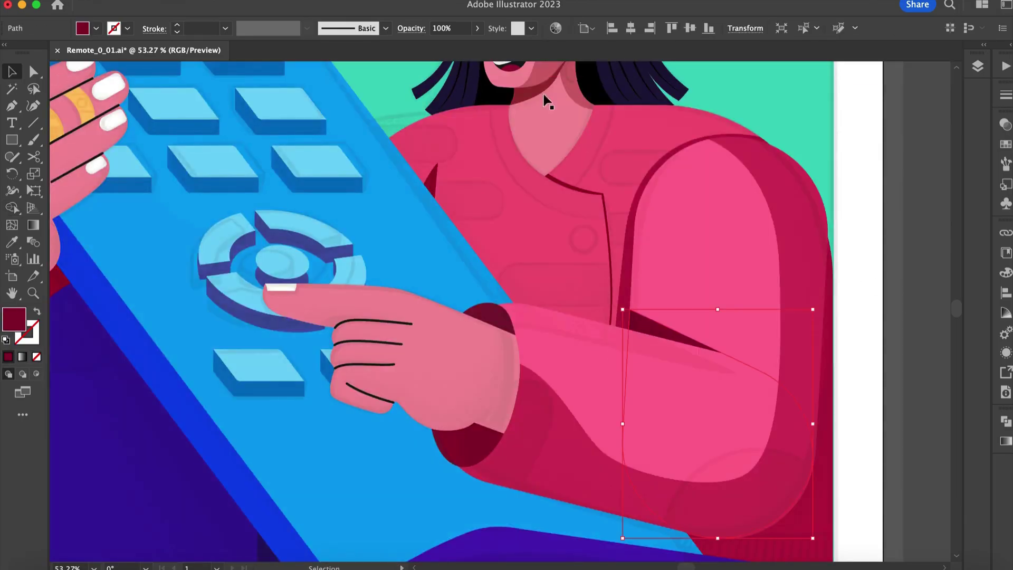
{"action": "left_click", "coordinate": [477, 28]}
{"action": "left_click_drag", "start_coordinate": [453, 45], "coordinate": [452, 46]}
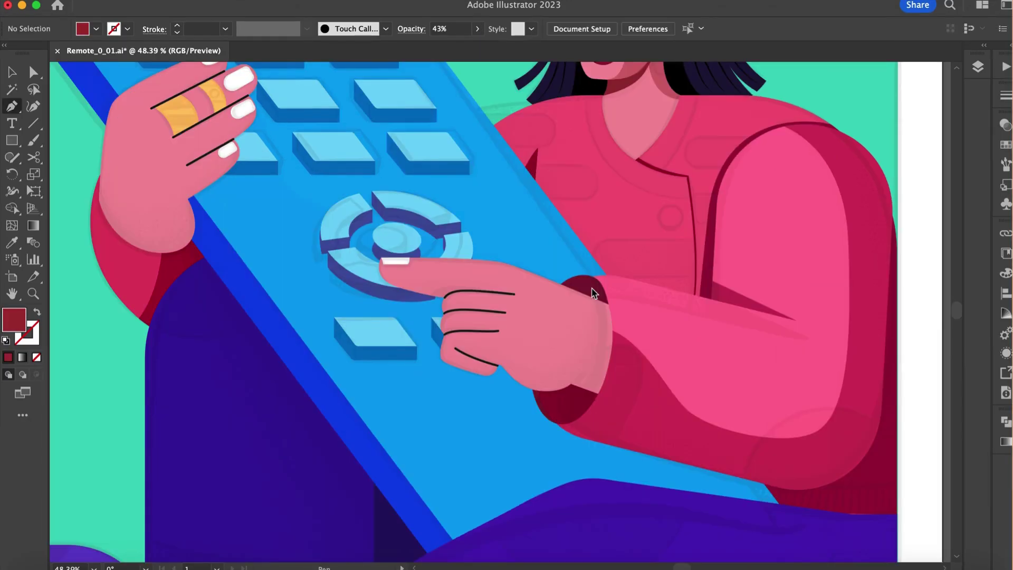
Start a dark red hand shadow with the Pen tool, curving from the cuff along the palm's lower edge past the folded fingers
{"action": "left_click", "coordinate": [591, 288]}
{"action": "scroll", "coordinate": [589, 350], "scroll_direction": "up", "scroll_amount": 3}
{"action": "scroll", "coordinate": [593, 391], "scroll_direction": "down", "scroll_amount": 2}
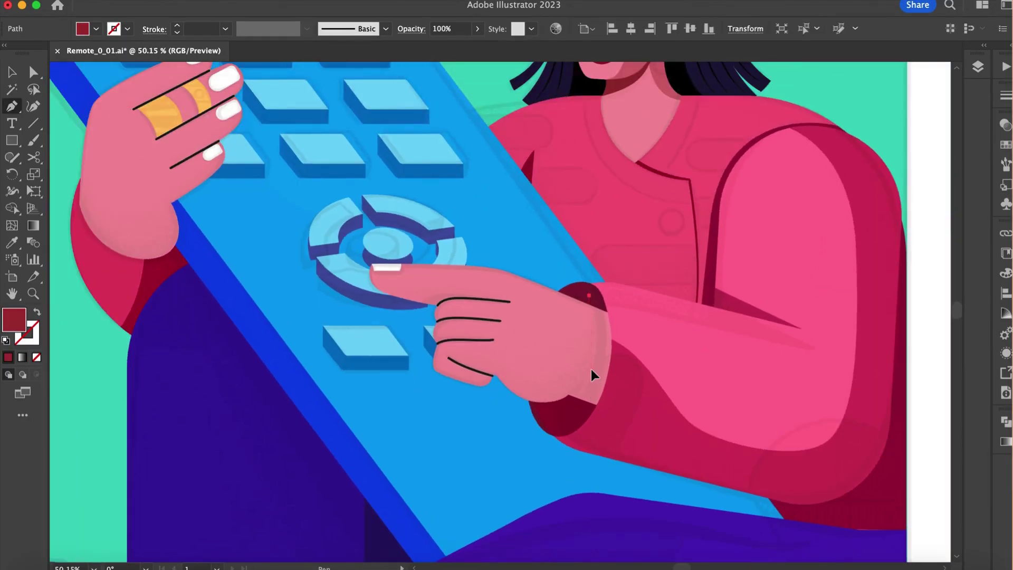
{"action": "left_click_drag", "start_coordinate": [591, 369], "coordinate": [580, 421]}
{"action": "left_click", "coordinate": [591, 370], "text": "alt"}
{"action": "scroll", "coordinate": [582, 377], "scroll_direction": "up", "scroll_amount": 1}
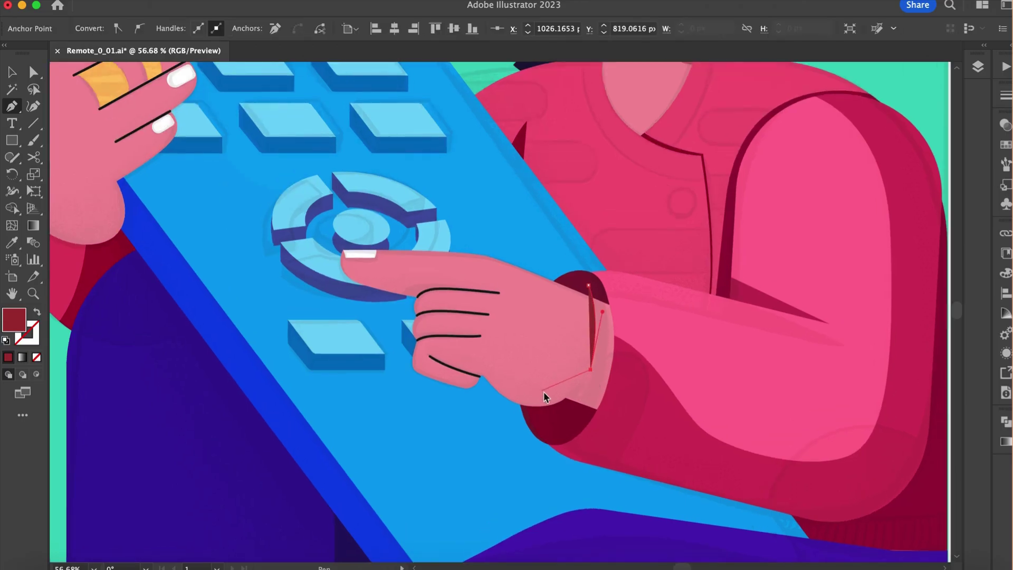
{"action": "left_click_drag", "start_coordinate": [543, 393], "coordinate": [496, 384]}
{"action": "scroll", "coordinate": [496, 384], "scroll_direction": "up", "scroll_amount": 2}
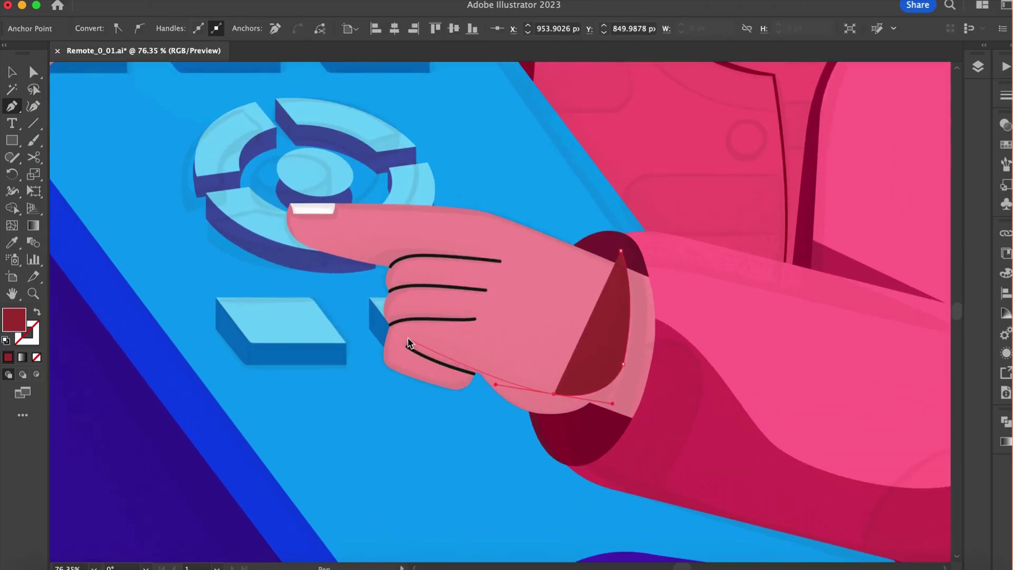
{"action": "left_click_drag", "start_coordinate": [460, 348], "coordinate": [391, 404]}
{"action": "left_click", "coordinate": [356, 379]}
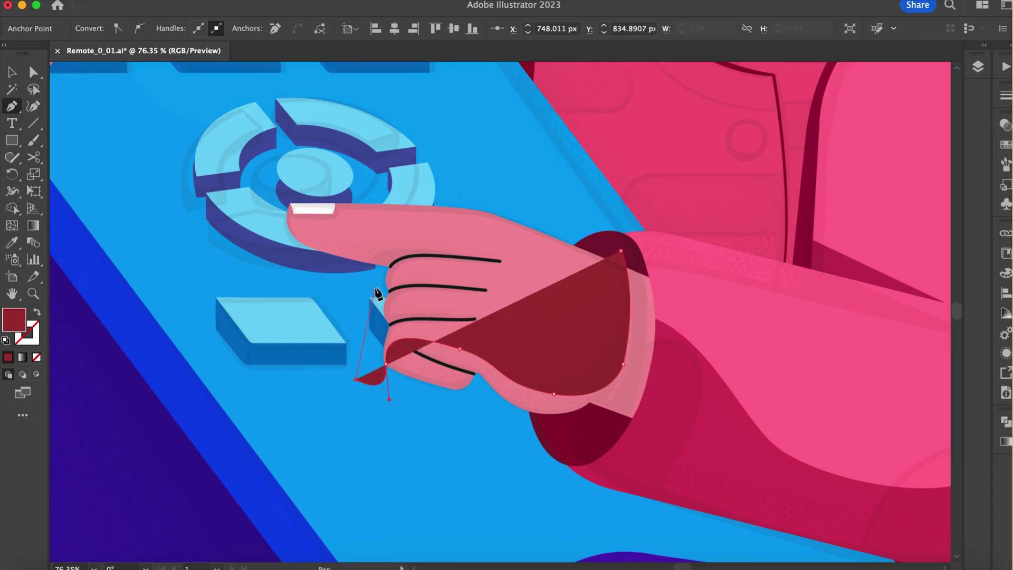
Continue the hand shadow's outline along the top finger line and back beneath the pointing index finger
{"action": "left_click_drag", "start_coordinate": [379, 268], "coordinate": [383, 270]}
{"action": "scroll", "coordinate": [400, 257], "scroll_direction": "up", "scroll_amount": 3}
{"action": "left_click", "coordinate": [401, 258]}
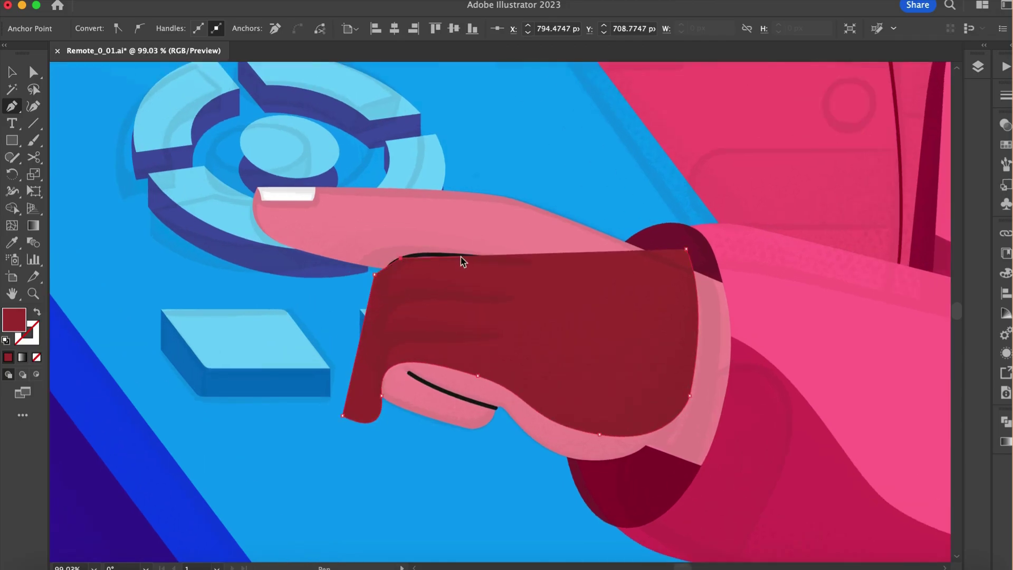
{"action": "scroll", "coordinate": [498, 265], "scroll_direction": "up", "scroll_amount": 3}
{"action": "left_click", "coordinate": [356, 226]}
{"action": "left_click_drag", "start_coordinate": [269, 277], "coordinate": [239, 333]}
Close the hand shadow's outline with straight segments around the outside of the hand and across the sleeve to the cuff
{"action": "scroll", "coordinate": [239, 333], "scroll_direction": "down", "scroll_amount": 5}
{"action": "left_click", "coordinate": [228, 445]}
{"action": "left_click", "coordinate": [288, 485]}
{"action": "left_click", "coordinate": [421, 495]}
{"action": "left_click", "coordinate": [580, 481]}
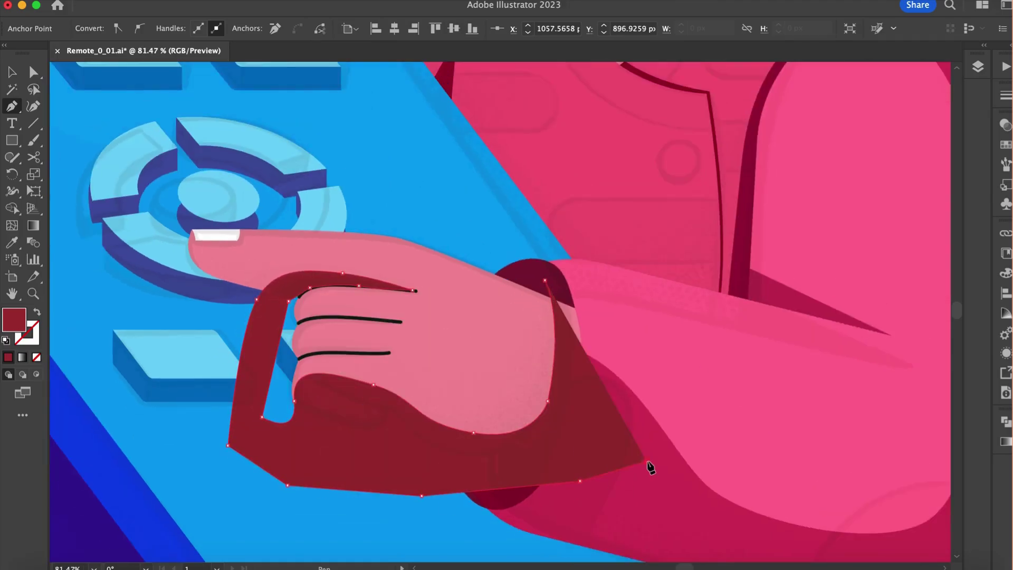
{"action": "left_click", "coordinate": [647, 460]}
{"action": "left_click", "coordinate": [621, 310]}
{"action": "left_click", "coordinate": [543, 281]}
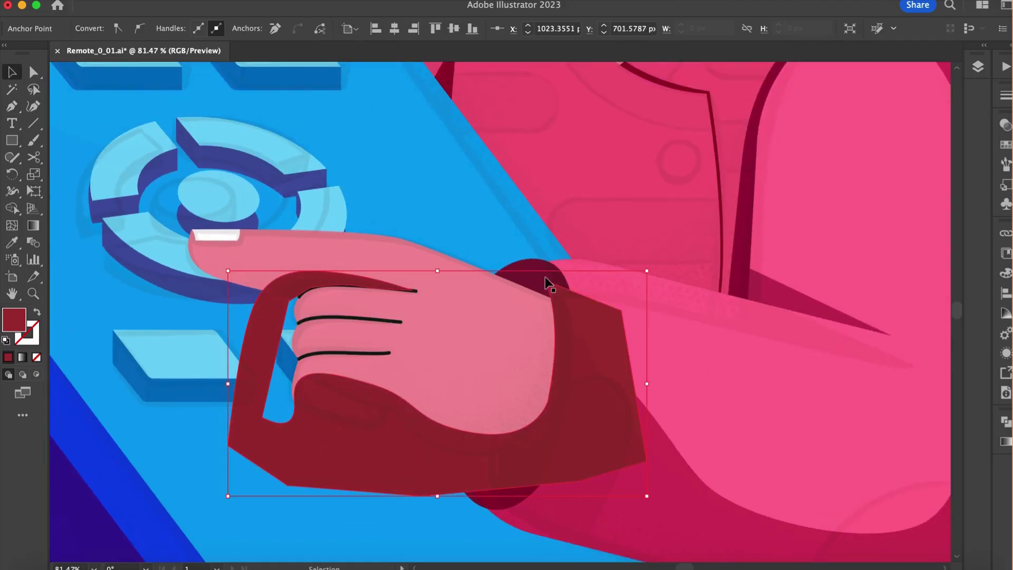
Trim the dark red shape to the pointing hand's outline with the Shape Builder tool and delete the excess
{"action": "key", "text": "shift+m"}
{"action": "left_click", "coordinate": [266, 343]}
{"action": "key", "text": "v"}
{"action": "left_click", "coordinate": [208, 383]}
{"action": "left_click", "coordinate": [261, 445]}
{"action": "key", "text": "Delete"}
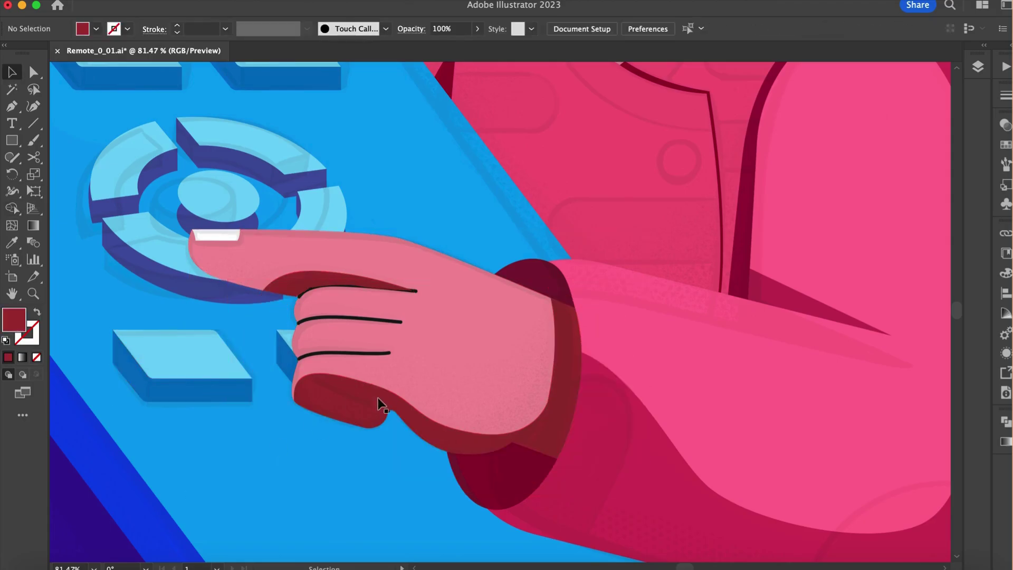
Place the hand shadow behind the finger lines and lower its opacity
{"action": "left_click", "coordinate": [379, 406]}
{"action": "key", "text": "a"}
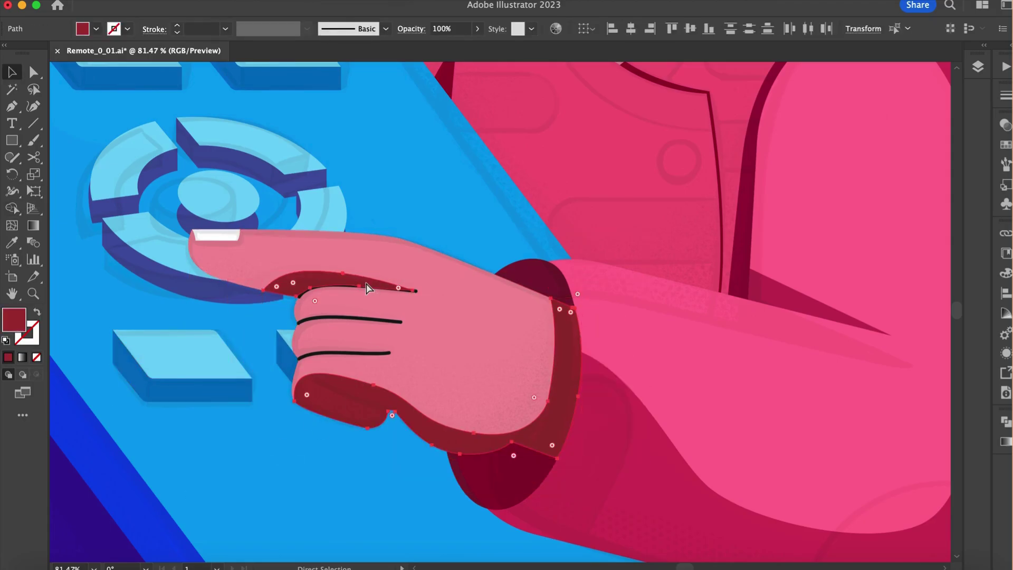
{"action": "key", "text": "super+["}
{"action": "key", "text": "super+]"}
{"action": "scroll", "coordinate": [514, 108], "scroll_direction": "down", "scroll_amount": 2}
{"action": "left_click", "coordinate": [477, 28]}
{"action": "left_click_drag", "start_coordinate": [477, 47], "coordinate": [459, 50]}
{"action": "scroll", "coordinate": [173, 448], "scroll_direction": "down", "scroll_amount": 3, "text": "alt"}
{"action": "left_click", "coordinate": [720, 397]}
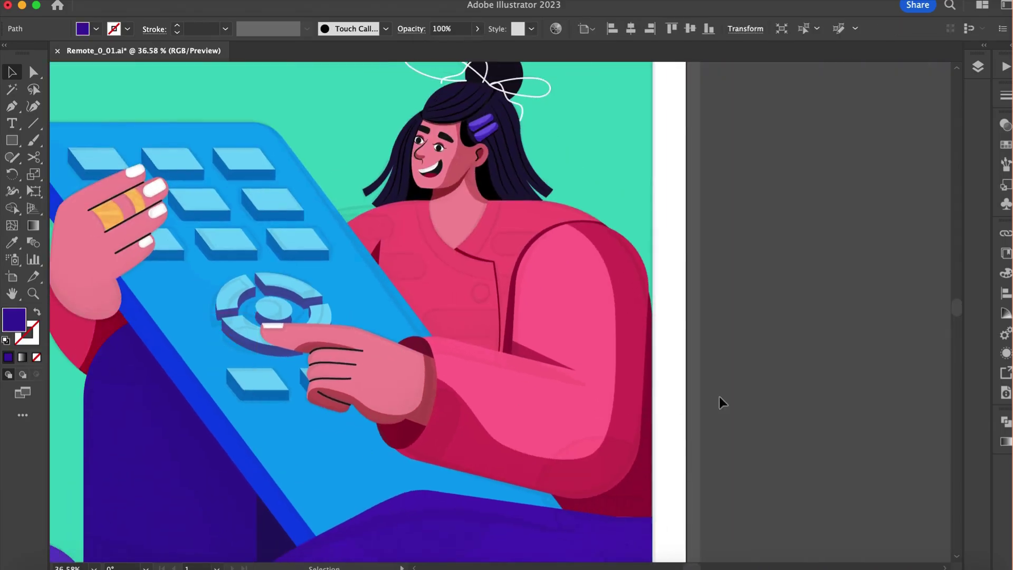
Move the hand shadow's upper corner anchor point at the wrist to align it with the sleeve cuff
{"action": "scroll", "coordinate": [396, 422], "scroll_direction": "up", "scroll_amount": 1, "text": "alt"}
{"action": "key", "text": "a"}
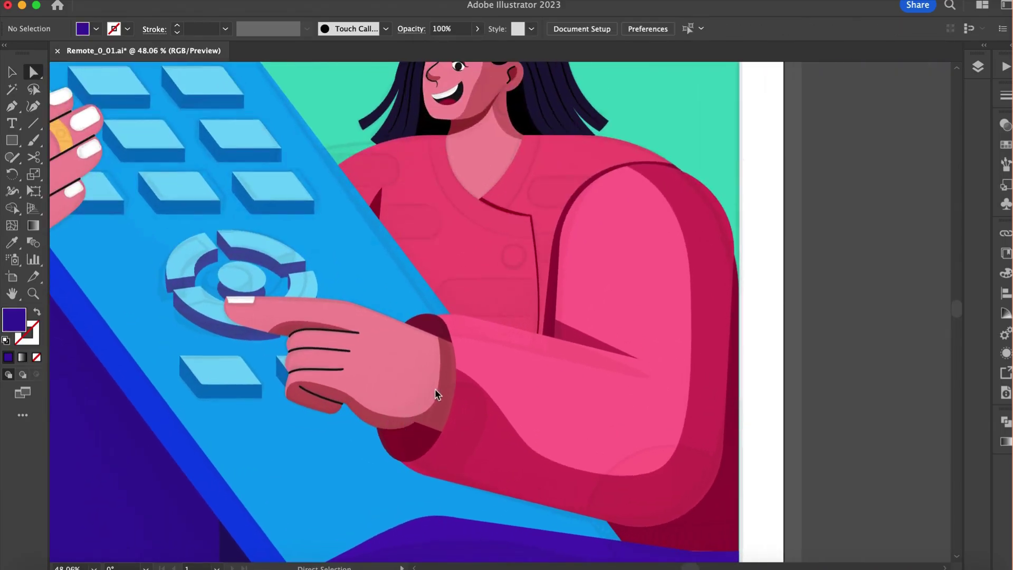
{"action": "scroll", "coordinate": [409, 388], "scroll_direction": "up", "scroll_amount": 1, "text": "alt"}
{"action": "left_click", "coordinate": [444, 333]}
{"action": "left_click", "coordinate": [439, 328]}
{"action": "scroll", "coordinate": [442, 330], "scroll_direction": "up", "scroll_amount": 2, "text": "alt"}
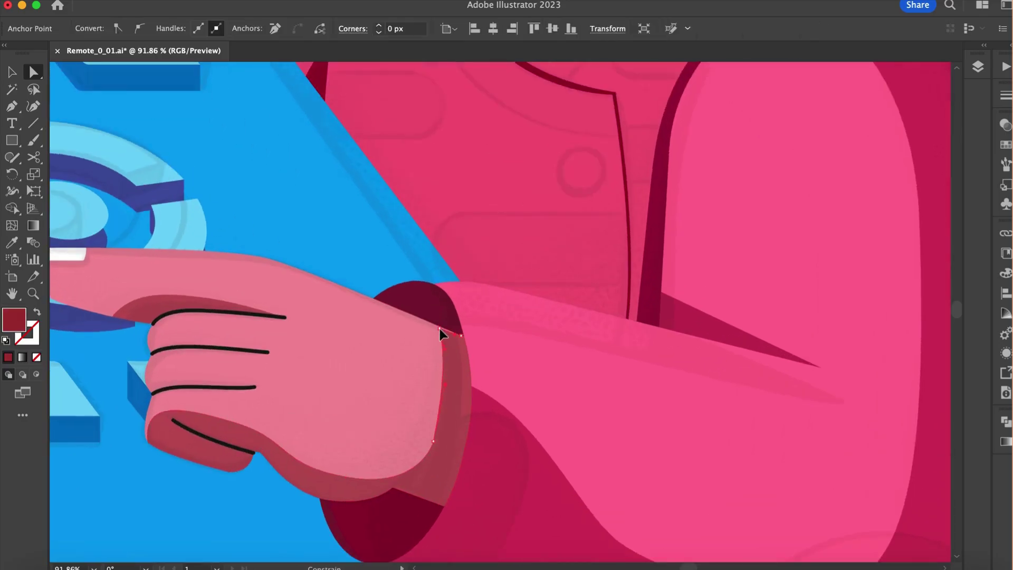
{"action": "scroll", "coordinate": [441, 330], "scroll_direction": "up", "scroll_amount": 2, "text": "alt"}
{"action": "left_click_drag", "start_coordinate": [441, 328], "coordinate": [445, 329]}
{"action": "scroll", "coordinate": [445, 328], "scroll_direction": "down", "scroll_amount": 2, "text": "alt"}
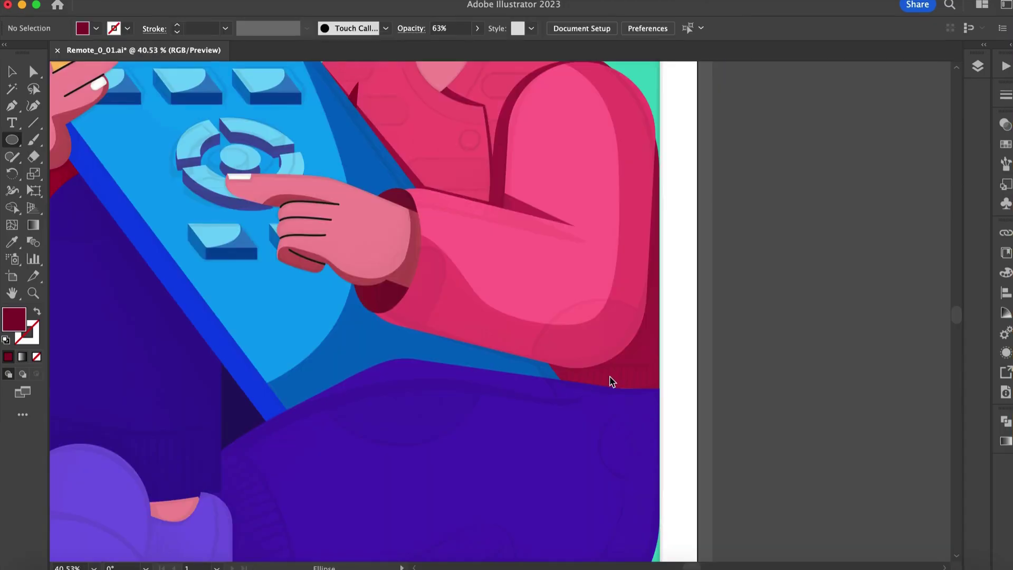
Draw a dark red circle with the Ellipse tool and position it over the elbow of the pointing arm
{"action": "left_click_drag", "start_coordinate": [612, 381], "coordinate": [672, 452], "text": "alt+shift"}
{"action": "key", "text": "v"}
{"action": "left_click_drag", "start_coordinate": [641, 415], "coordinate": [631, 411]}
Trim the circle to the sleeve's outline with the Shape Builder tool and delete the part outside the elbow
{"action": "left_click", "coordinate": [576, 251], "text": "shift"}
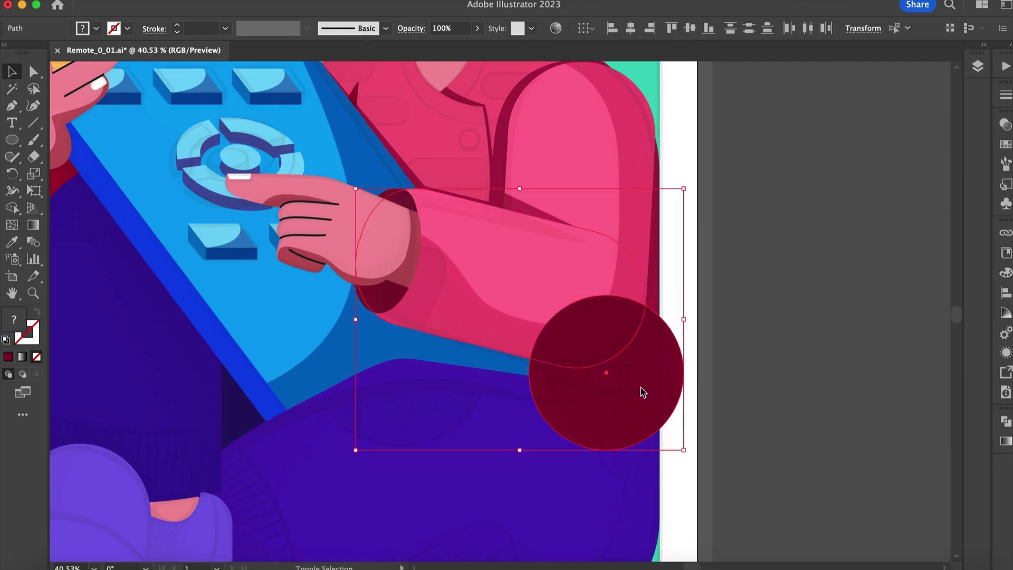
{"action": "left_click", "coordinate": [602, 197], "text": "shift"}
{"action": "key", "text": "shift+m"}
{"action": "left_click", "coordinate": [664, 390]}
{"action": "key", "text": "v"}
{"action": "left_click", "coordinate": [798, 381]}
{"action": "left_click", "coordinate": [652, 400]}
{"action": "key", "text": "Delete"}
{"action": "scroll", "coordinate": [580, 332], "scroll_direction": "down", "scroll_amount": 2}
Lower the opacity of the dark red elbow shadow on the sleeve
{"action": "left_click", "coordinate": [588, 324]}
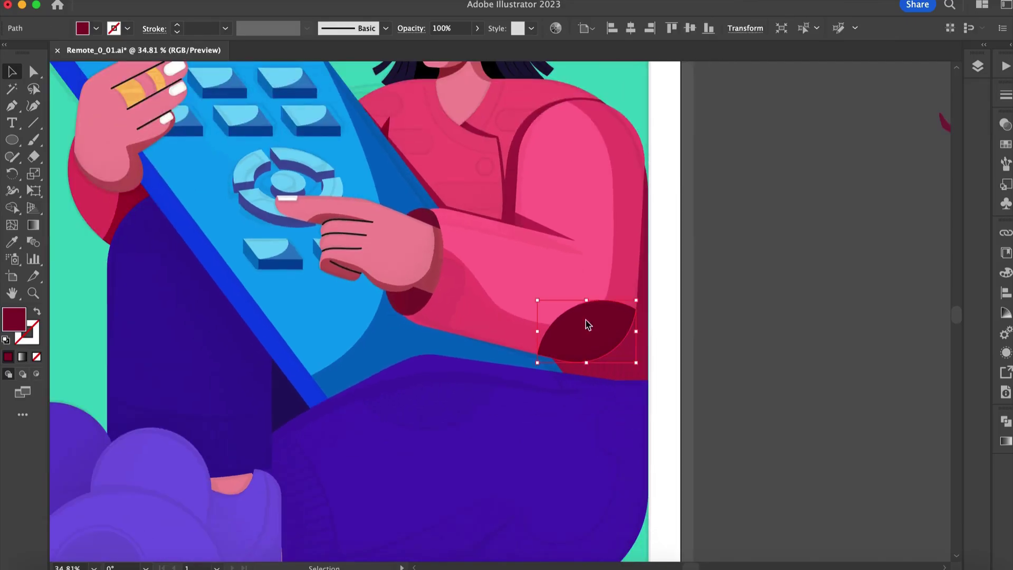
{"action": "left_click", "coordinate": [478, 29]}
{"action": "left_click_drag", "start_coordinate": [480, 47], "coordinate": [439, 46]}
{"action": "left_click", "coordinate": [769, 305]}
{"action": "scroll", "coordinate": [771, 302], "scroll_direction": "down", "scroll_amount": 1}
{"action": "scroll", "coordinate": [628, 327], "scroll_direction": "up", "scroll_amount": 5}
{"action": "left_click", "coordinate": [628, 327]}
{"action": "left_click", "coordinate": [478, 29]}
{"action": "left_click", "coordinate": [752, 341]}
Start a black shadow outline on the folded leg with the Pen tool, curving from the sweater hem down and around the knee bend
{"action": "scroll", "coordinate": [753, 342], "scroll_direction": "down", "scroll_amount": 5}
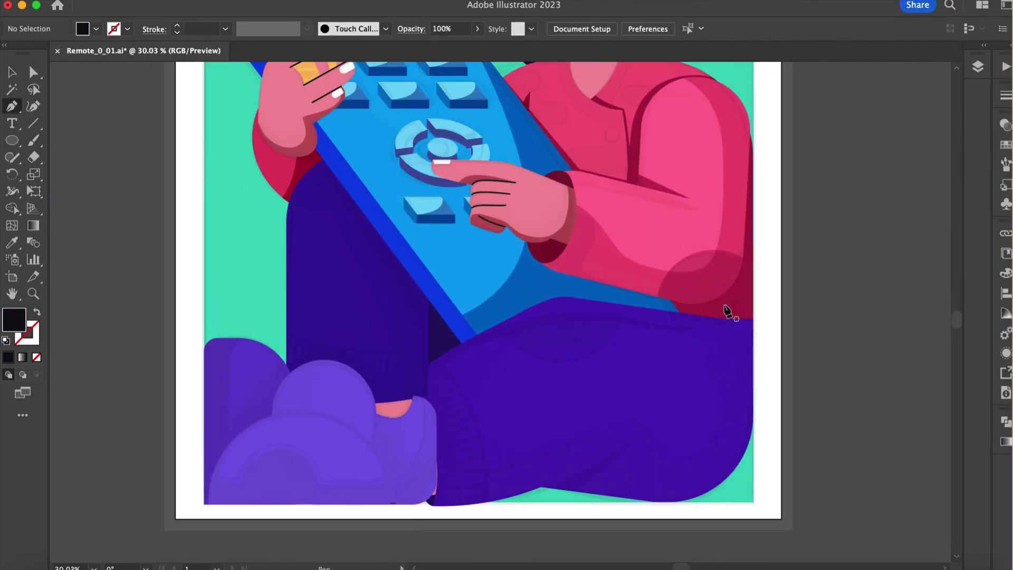
{"action": "left_click_drag", "start_coordinate": [724, 317], "coordinate": [726, 331]}
{"action": "scroll", "coordinate": [725, 321], "scroll_direction": "down", "scroll_amount": 3}
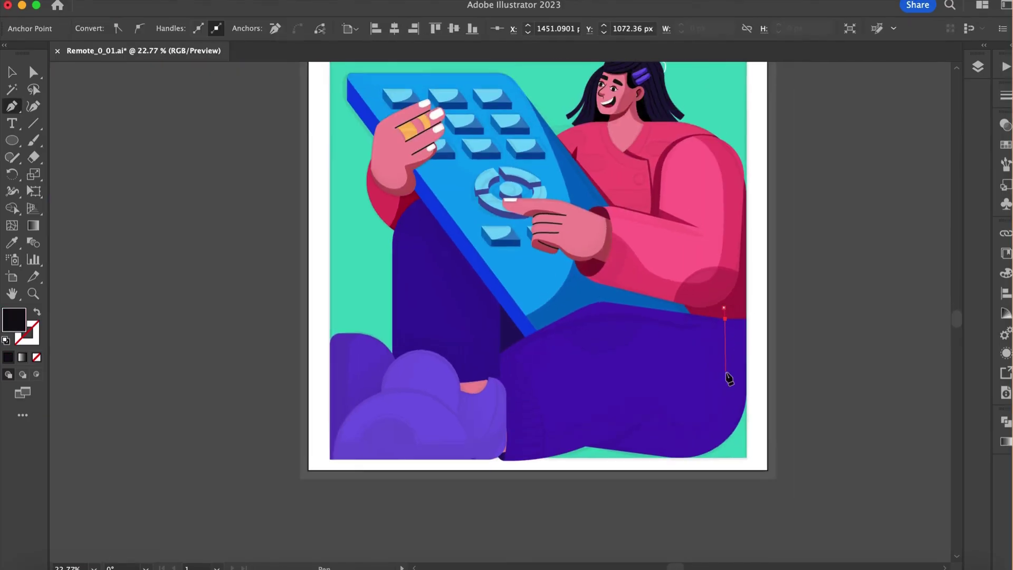
{"action": "left_click_drag", "start_coordinate": [699, 446], "coordinate": [692, 445]}
{"action": "scroll", "coordinate": [692, 445], "scroll_direction": "up", "scroll_amount": 2}
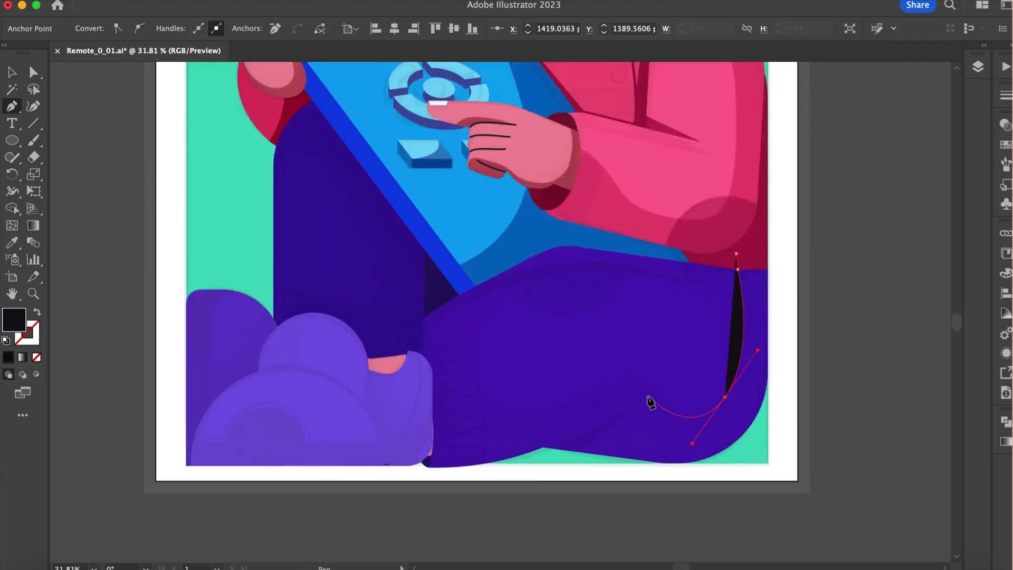
{"action": "scroll", "coordinate": [652, 399], "scroll_direction": "up", "scroll_amount": 2}
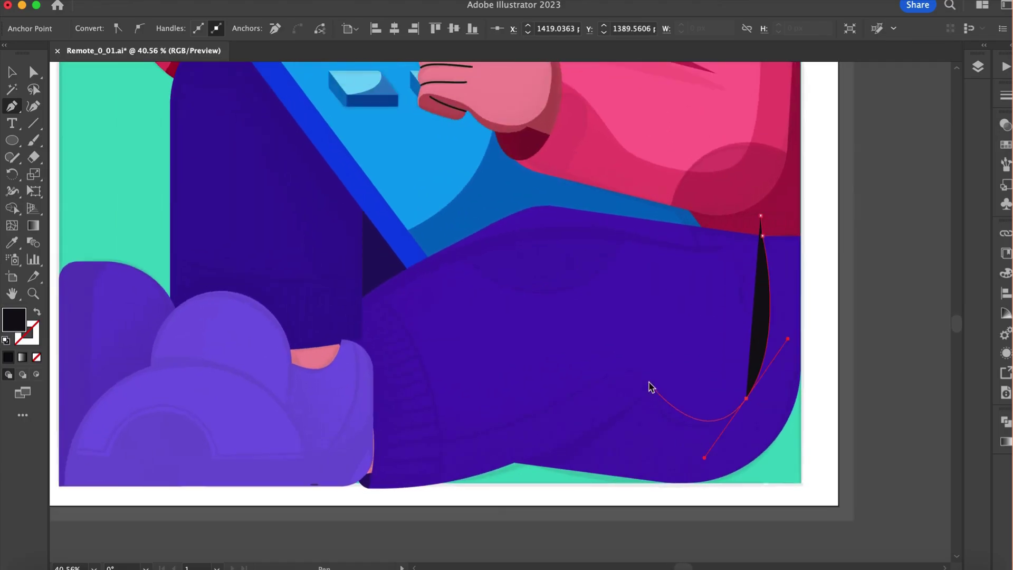
{"action": "left_click_drag", "start_coordinate": [648, 381], "coordinate": [641, 354]}
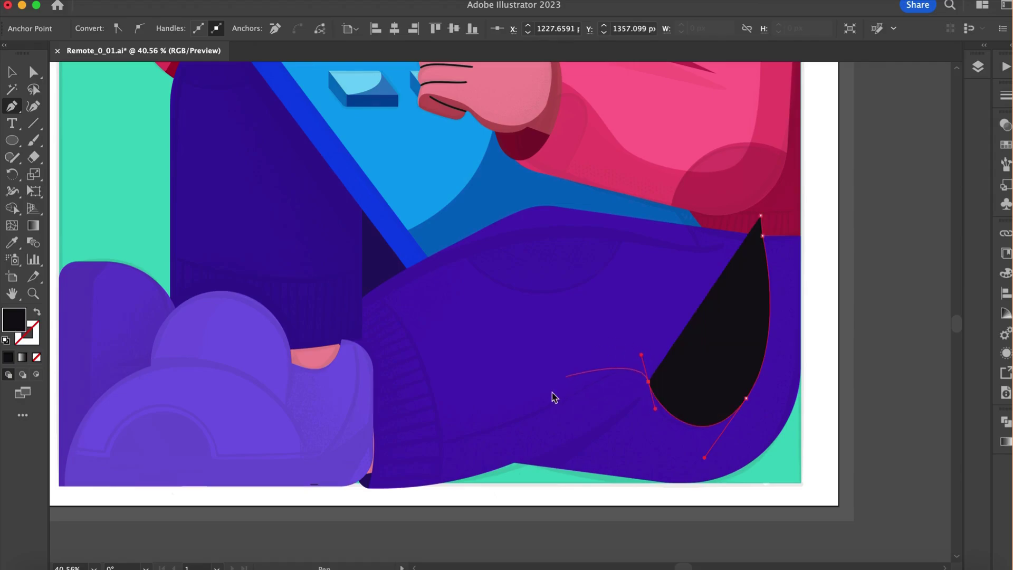
Continue the leg shadow's outline along the lower leg to the cuff, up the cuff edge, and down past the slipper
{"action": "left_click_drag", "start_coordinate": [550, 395], "coordinate": [483, 444]}
{"action": "mouse_move", "coordinate": [376, 431]}
{"action": "left_mouse_down"}
{"action": "mouse_move", "coordinate": [349, 410]}
{"action": "mouse_move", "coordinate": [374, 423]}
{"action": "left_mouse_up"}
{"action": "key", "text": "super+z"}
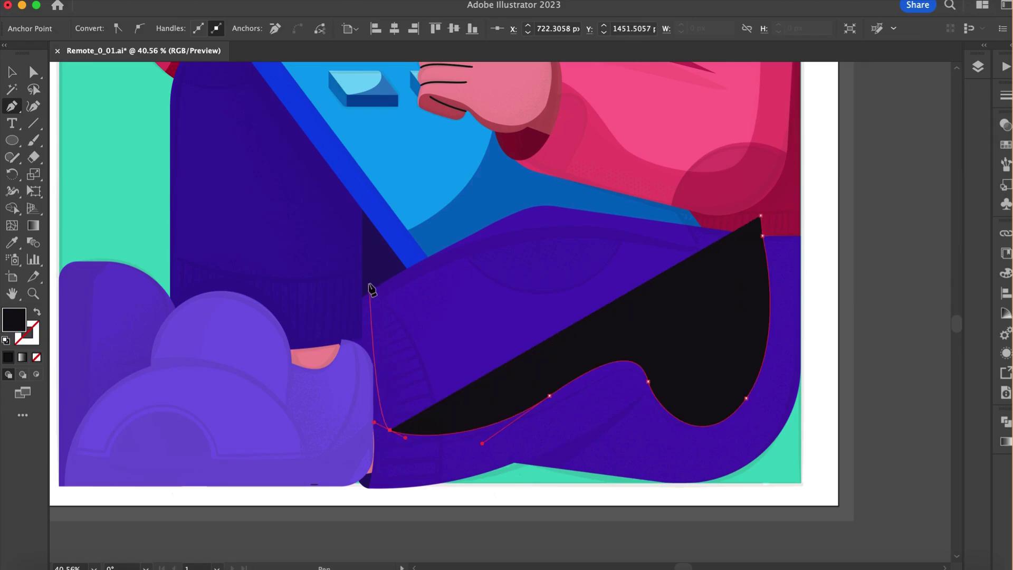
{"action": "left_click_drag", "start_coordinate": [369, 283], "coordinate": [333, 187]}
{"action": "scroll", "coordinate": [334, 188], "scroll_direction": "down", "scroll_amount": 3}
{"action": "left_click", "coordinate": [279, 281]}
{"action": "left_click", "coordinate": [320, 449]}
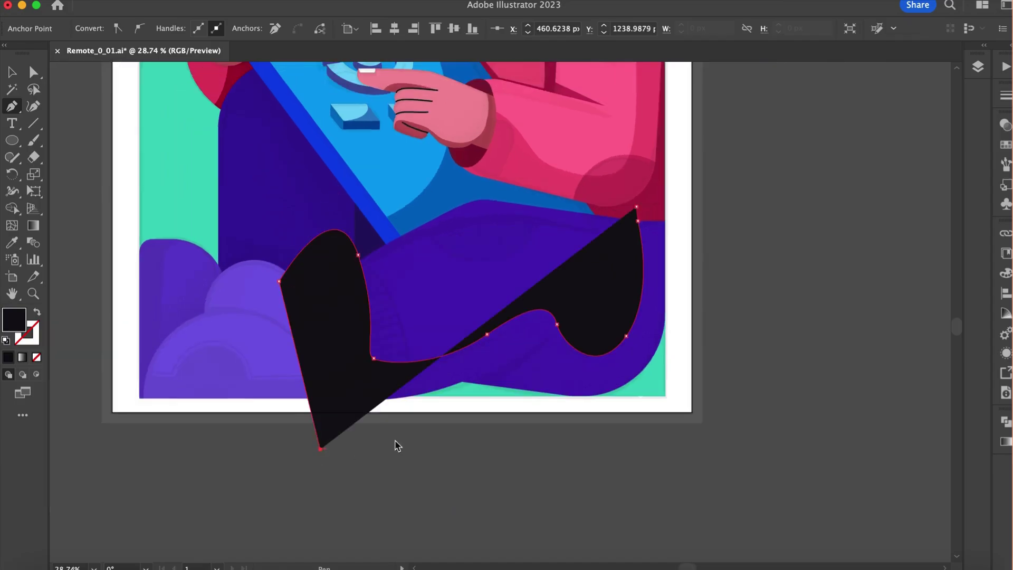
Close the leg shadow's outline with straight segments below and around the outside of the folded leg
{"action": "left_click", "coordinate": [506, 420]}
{"action": "left_click", "coordinate": [616, 464]}
{"action": "left_click", "coordinate": [709, 372]}
{"action": "left_click", "coordinate": [696, 200]}
{"action": "left_click", "coordinate": [637, 207]}
Trim the black shape to the folded leg's outline with the Shape Builder tool and delete the excess
{"action": "key", "text": "v"}
{"action": "left_click", "coordinate": [581, 251], "text": "shift"}
{"action": "key", "text": "shift+m"}
{"action": "left_click", "coordinate": [600, 422]}
{"action": "key", "text": "v"}
{"action": "left_click", "coordinate": [707, 444]}
{"action": "left_click", "coordinate": [646, 406]}
{"action": "key", "text": "Delete"}
Place the folded leg's shadow behind the slipper and lower its opacity
{"action": "left_click", "coordinate": [565, 349]}
{"action": "left_click", "coordinate": [436, 328]}
{"action": "left_click", "coordinate": [388, 366]}
{"action": "key", "text": "a"}
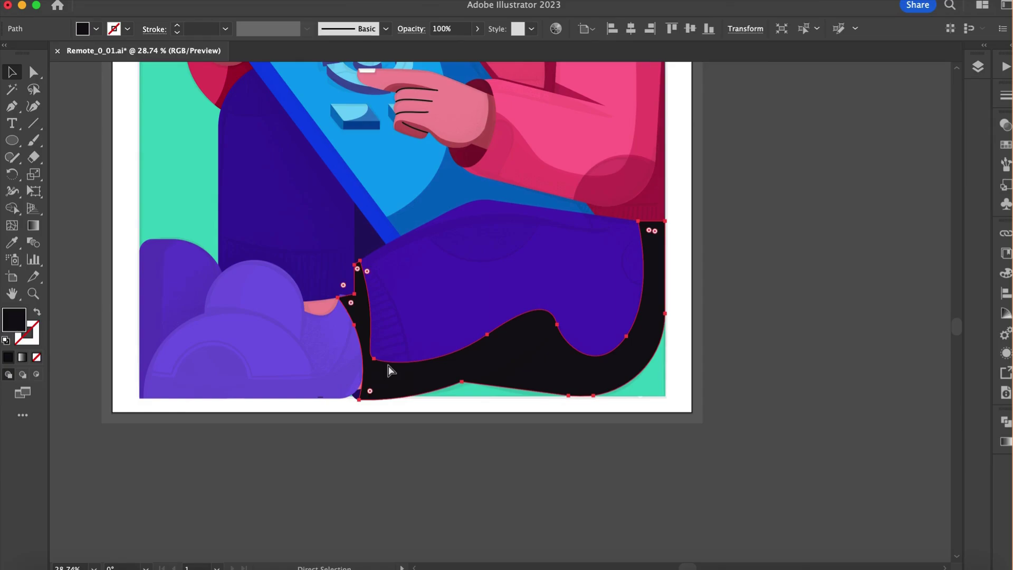
{"action": "key", "text": "v"}
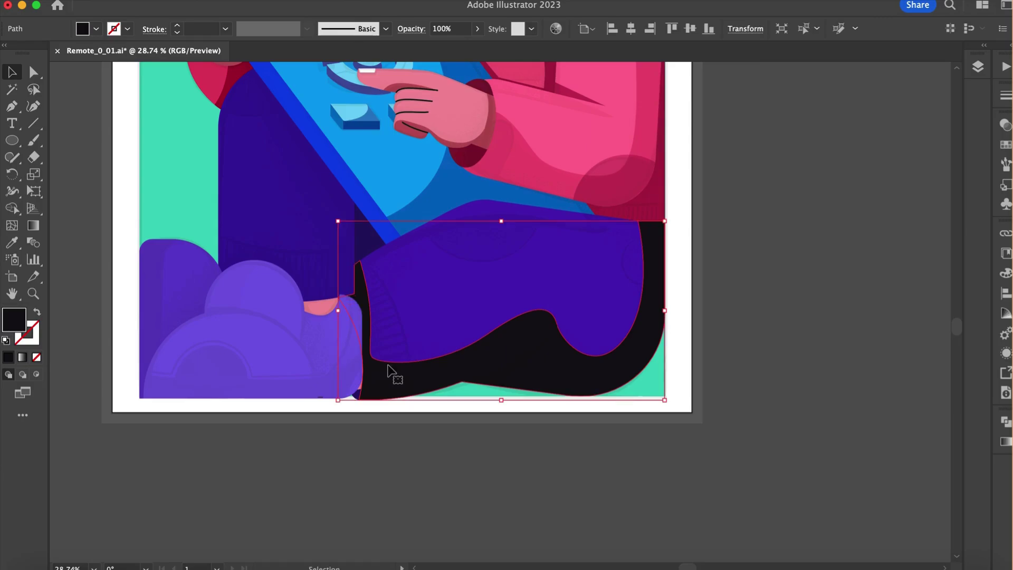
{"action": "scroll", "coordinate": [681, 189], "scroll_direction": "up", "scroll_amount": 3}
{"action": "left_click", "coordinate": [477, 28]}
{"action": "left_click_drag", "start_coordinate": [477, 46], "coordinate": [436, 46]}
{"action": "left_click", "coordinate": [626, 468]}
Draw a thin, curved black crease with the Pen tool from the folded leg's lower edge up into its shadow
{"action": "scroll", "coordinate": [629, 400], "scroll_direction": "up", "scroll_amount": 3}
{"action": "key", "text": "p"}
{"action": "left_click", "coordinate": [434, 476]}
{"action": "scroll", "coordinate": [536, 429], "scroll_direction": "down", "scroll_amount": 2}
{"action": "left_click_drag", "start_coordinate": [546, 414], "coordinate": [578, 376]}
{"action": "left_click", "coordinate": [545, 414]}
{"action": "scroll", "coordinate": [534, 426], "scroll_direction": "up", "scroll_amount": 2}
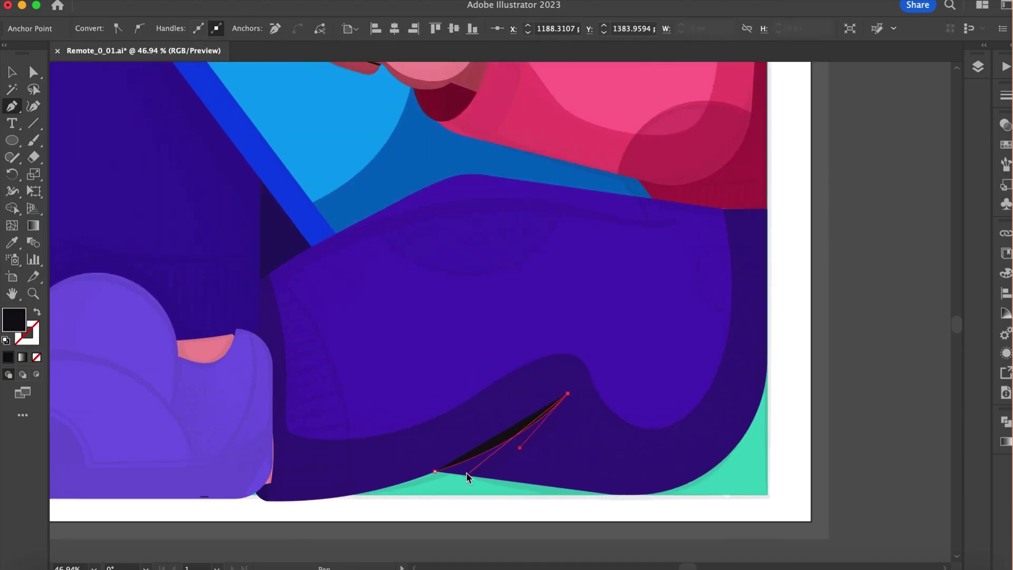
{"action": "left_click_drag", "start_coordinate": [460, 474], "coordinate": [394, 494]}
{"action": "scroll", "coordinate": [496, 480], "scroll_direction": "up", "scroll_amount": 1}
{"action": "scroll", "coordinate": [428, 471], "scroll_direction": "down", "scroll_amount": 4}
{"action": "key", "text": "v"}
{"action": "left_click", "coordinate": [626, 443]}
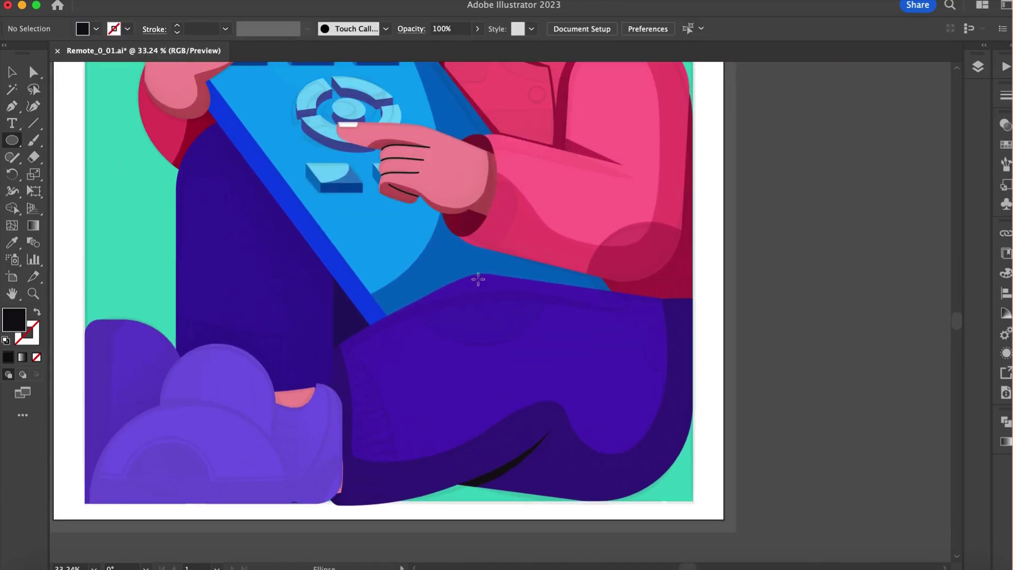
Draw a black circle with the Ellipse tool across the folded leg's upper edge, just below the remote
{"action": "left_click_drag", "start_coordinate": [478, 279], "coordinate": [552, 324]}
{"action": "key", "text": "v"}
{"action": "mouse_move", "coordinate": [491, 306]}
{"action": "left_mouse_down"}
{"action": "mouse_move", "coordinate": [490, 280]}
{"action": "mouse_move", "coordinate": [498, 299]}
{"action": "left_mouse_up"}
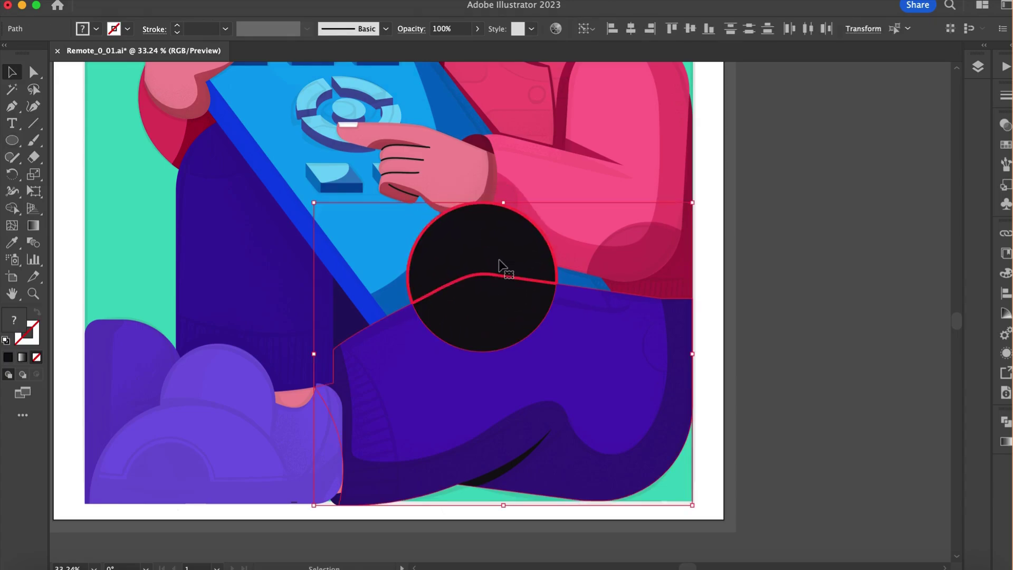
{"action": "key", "text": "Delete"}
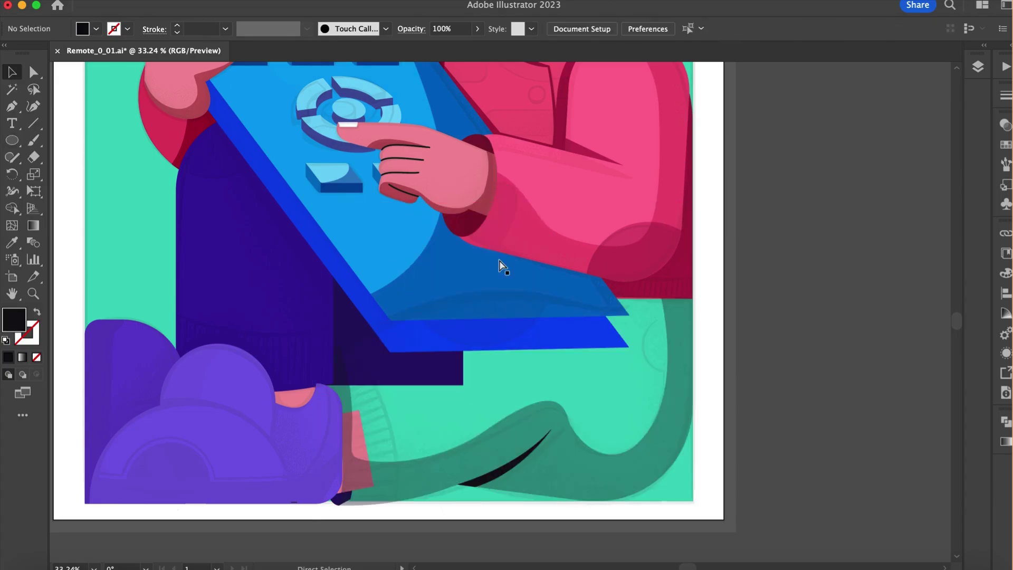
{"action": "key", "text": "super+z"}
Delete the part of the circle above the folded leg and lower the remaining shadow's opacity
{"action": "left_click", "coordinate": [774, 341]}
{"action": "left_click", "coordinate": [489, 238]}
{"action": "key", "text": "super+7"}
{"action": "left_click", "coordinate": [477, 29]}
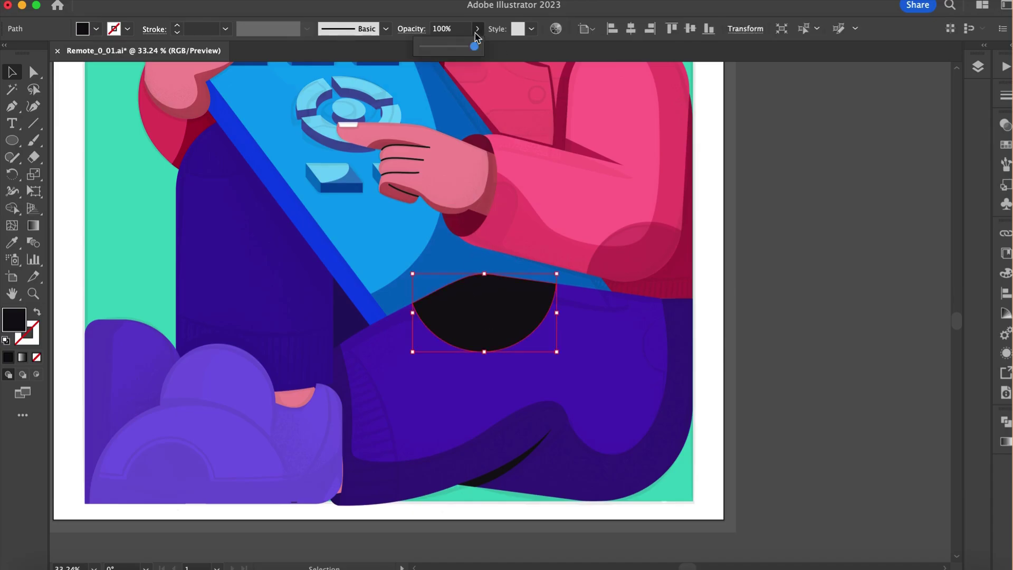
{"action": "left_click_drag", "start_coordinate": [474, 46], "coordinate": [451, 46]}
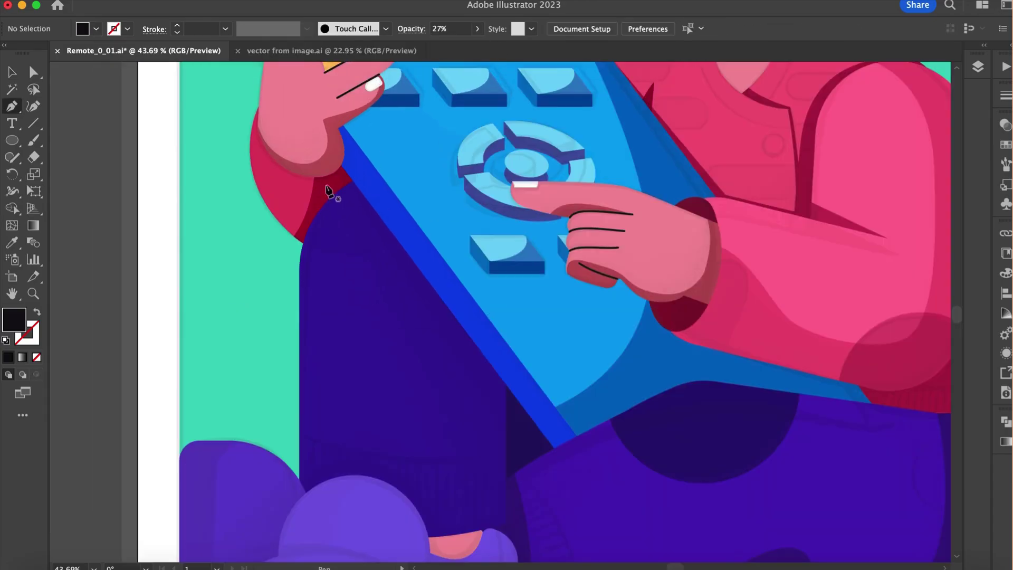
Outline a black shadow on the upright leg with the Pen tool, following the remote's edge down to the slipper and back
{"action": "left_click", "coordinate": [331, 182]}
{"action": "scroll", "coordinate": [448, 344], "scroll_direction": "down", "scroll_amount": 3}
{"action": "scroll", "coordinate": [446, 282], "scroll_direction": "down", "scroll_amount": 2}
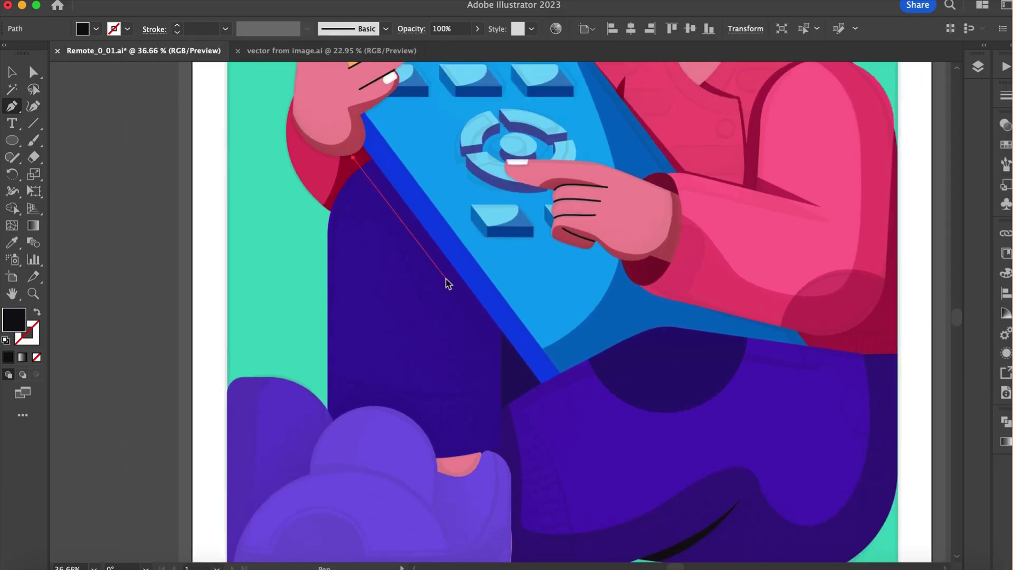
{"action": "left_click_drag", "start_coordinate": [428, 422], "coordinate": [426, 453]}
{"action": "scroll", "coordinate": [428, 456], "scroll_direction": "up", "scroll_amount": 3}
{"action": "left_click_drag", "start_coordinate": [294, 344], "coordinate": [218, 354]}
{"action": "scroll", "coordinate": [219, 353], "scroll_direction": "down", "scroll_amount": 3}
{"action": "left_click", "coordinate": [257, 467]}
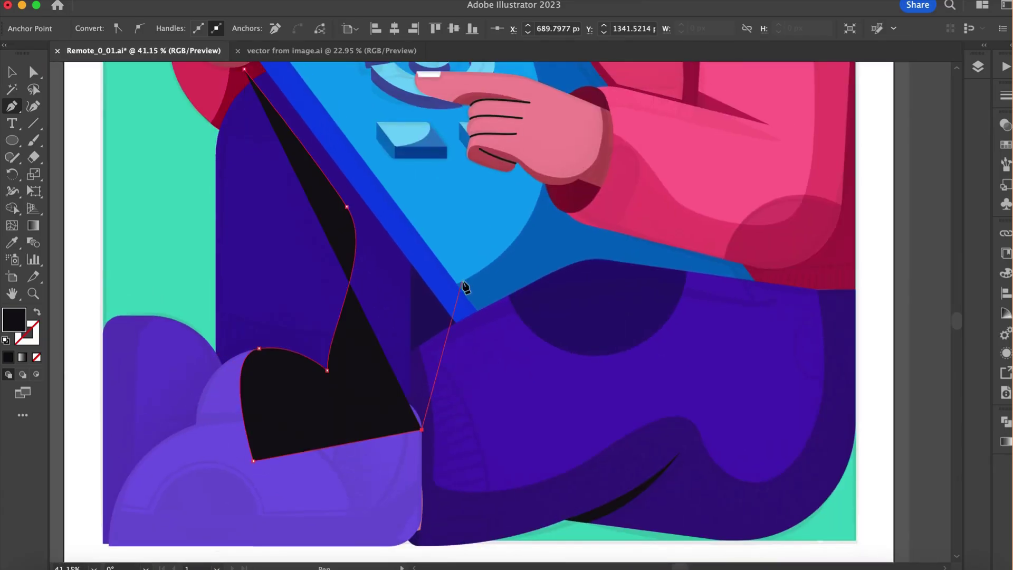
{"action": "scroll", "coordinate": [464, 287], "scroll_direction": "up", "scroll_amount": 3}
Trim the black shape to the upright leg's outline with the Shape Builder tool and delete the excess
{"action": "key", "text": "v"}
{"action": "left_click", "coordinate": [259, 150], "text": "shift"}
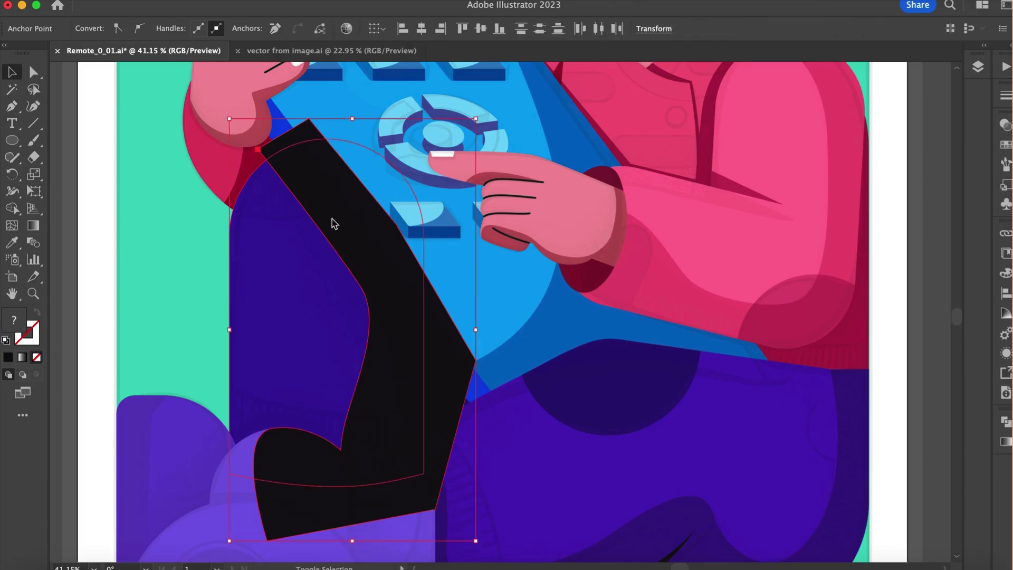
{"action": "key", "text": "shift+m"}
{"action": "left_click", "coordinate": [298, 136]}
{"action": "key", "text": "v"}
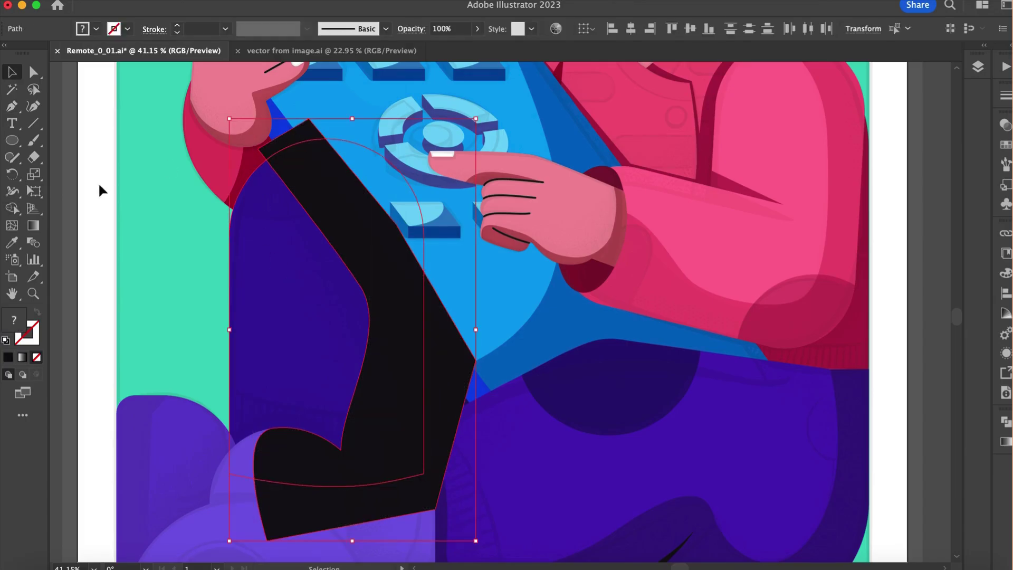
{"action": "left_click", "coordinate": [100, 189]}
{"action": "left_click", "coordinate": [275, 144]}
{"action": "left_click", "coordinate": [307, 521], "text": "shift"}
{"action": "key", "text": "Delete"}
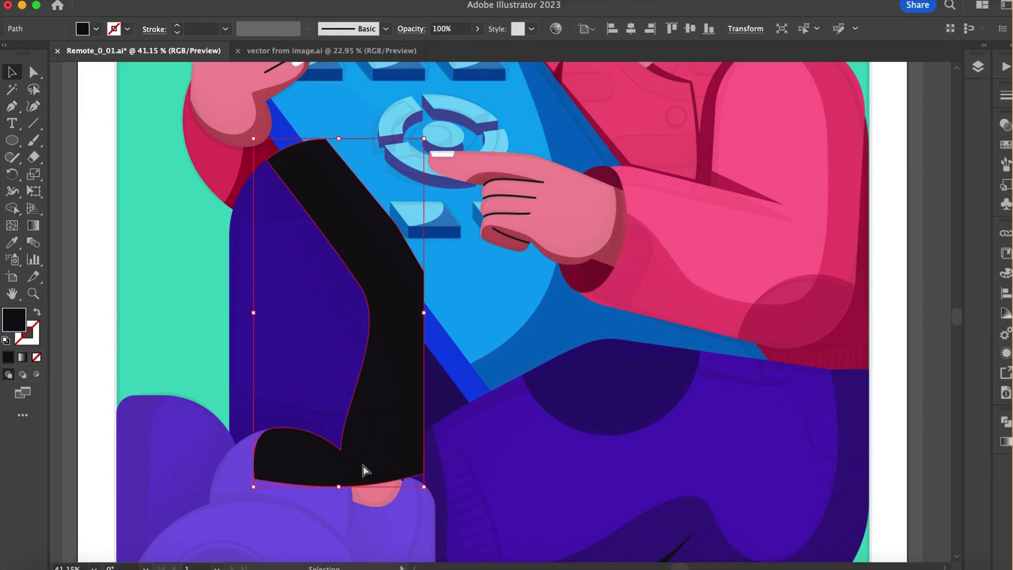
Send the upright leg's shadow behind the slipper and the remote, and open its opacity adjustment
{"action": "key", "text": "super+bracketleft"}
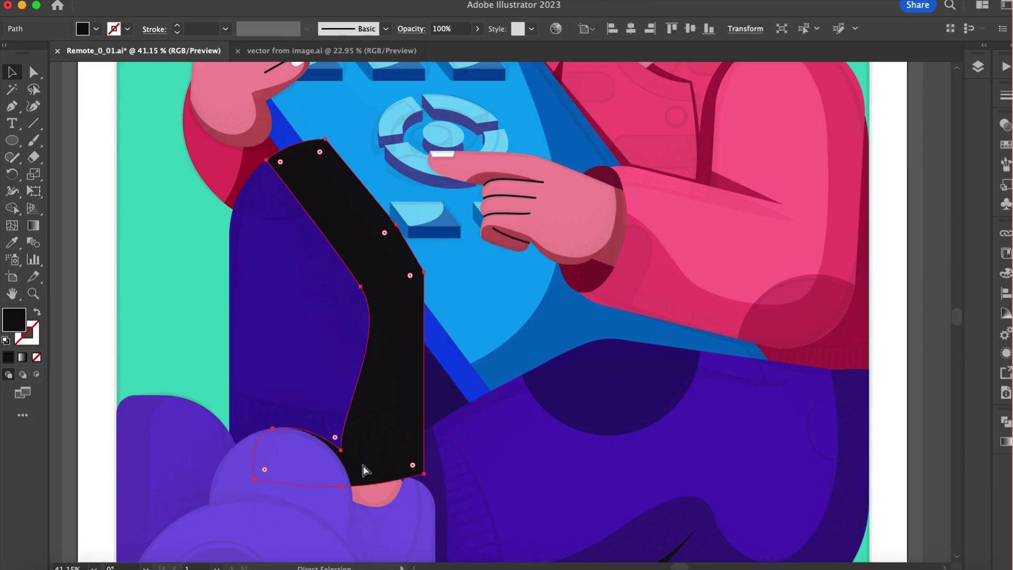
{"action": "key", "text": "super+bracketleft"}
{"action": "key", "text": "super+bracketleft"}
{"action": "left_click", "coordinate": [475, 30]}
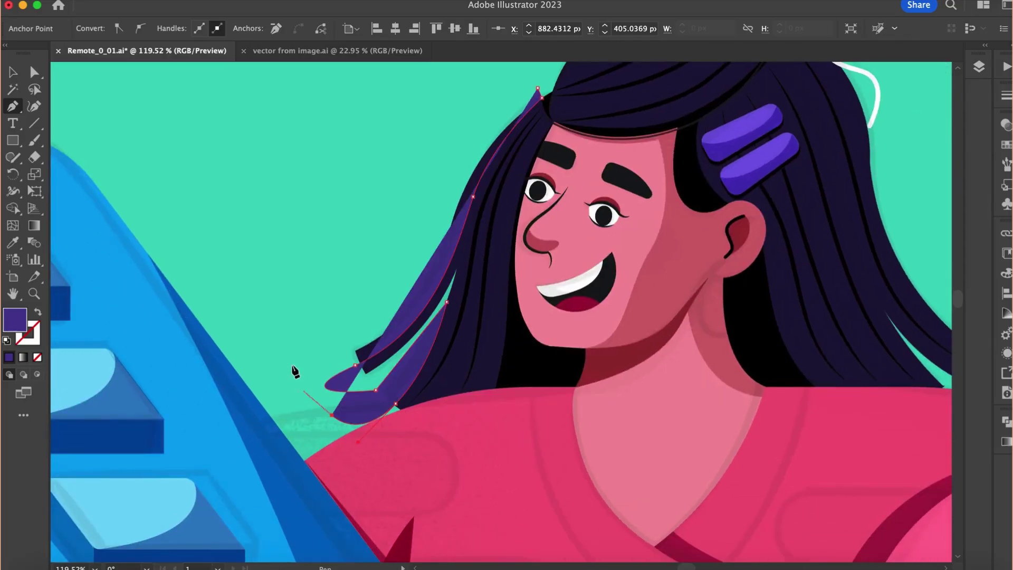
Close the purple highlight's outline around the outer edge of the loose hair beside the face
{"action": "left_click", "coordinate": [421, 244]}
{"action": "scroll", "coordinate": [471, 170], "scroll_direction": "up", "scroll_amount": 4}
{"action": "scroll", "coordinate": [471, 170], "scroll_direction": "right", "scroll_amount": 3}
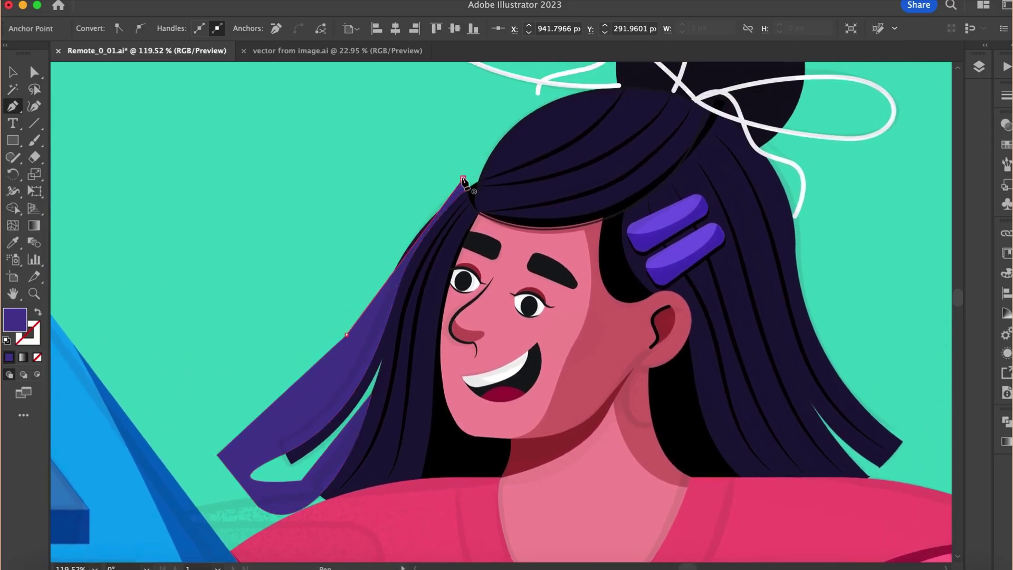
{"action": "left_click_drag", "start_coordinate": [464, 179], "coordinate": [510, 168]}
Trim the purple highlight to the loose hair's outline with the Shape Builder tool and delete the excess
{"action": "key", "text": "v"}
{"action": "left_click", "coordinate": [423, 303], "text": "shift"}
{"action": "key", "text": "shift+m"}
{"action": "left_click", "coordinate": [354, 344]}
{"action": "key", "text": "v"}
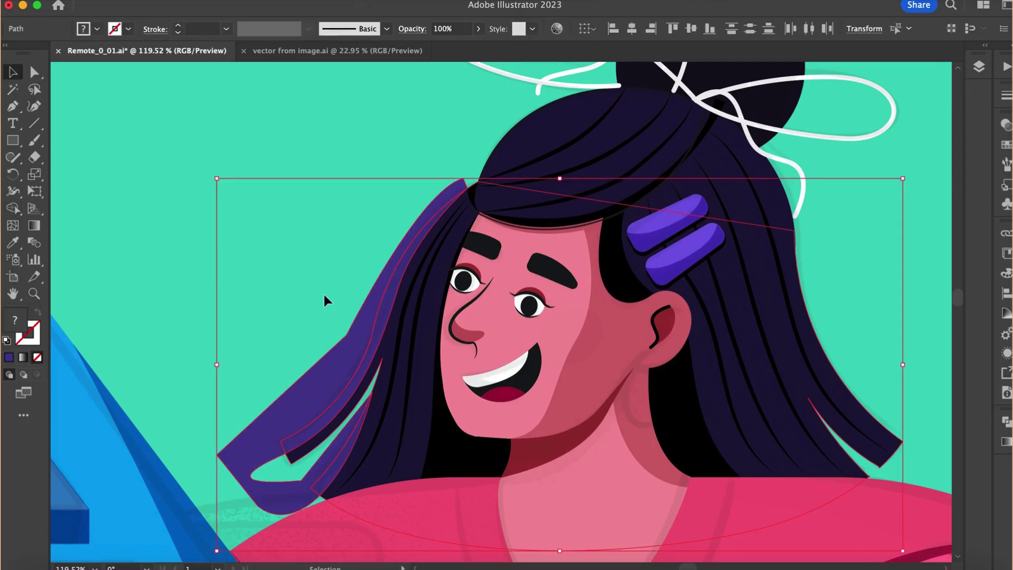
{"action": "left_click", "coordinate": [323, 294]}
{"action": "left_click", "coordinate": [321, 369]}
{"action": "key", "text": "Delete"}
Draw a purple highlight shape with the Pen tool along the front edge of the swept-up hair above the forehead
{"action": "scroll", "coordinate": [371, 378], "scroll_direction": "down", "scroll_amount": 2}
{"action": "key", "text": "p"}
{"action": "scroll", "coordinate": [442, 304], "scroll_direction": "up", "scroll_amount": 4}
{"action": "left_click", "coordinate": [445, 305]}
{"action": "scroll", "coordinate": [444, 306], "scroll_direction": "down", "scroll_amount": 2}
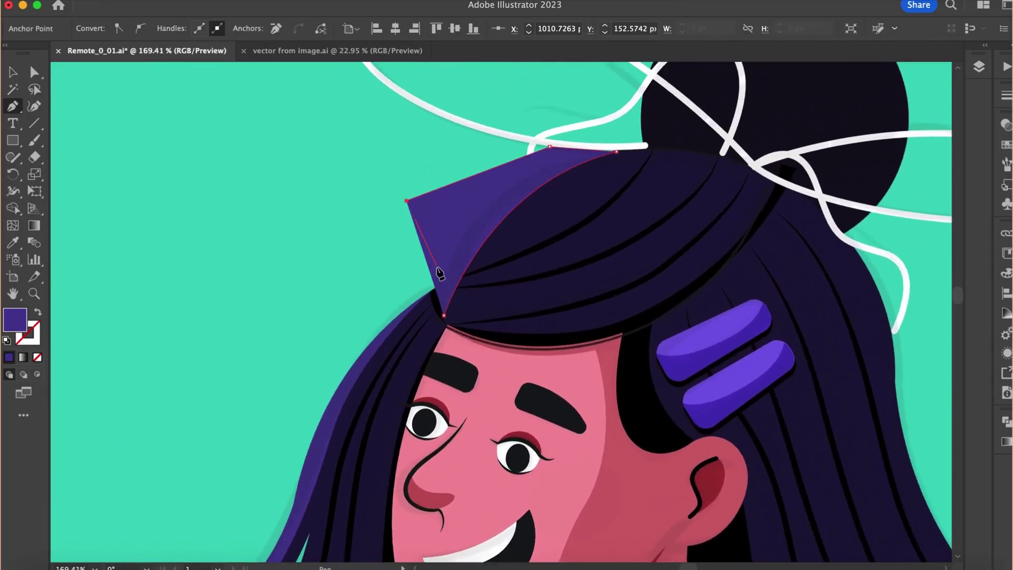
{"action": "scroll", "coordinate": [441, 274], "scroll_direction": "up", "scroll_amount": 2}
{"action": "left_click", "coordinate": [444, 268]}
{"action": "scroll", "coordinate": [441, 285], "scroll_direction": "up", "scroll_amount": 5}
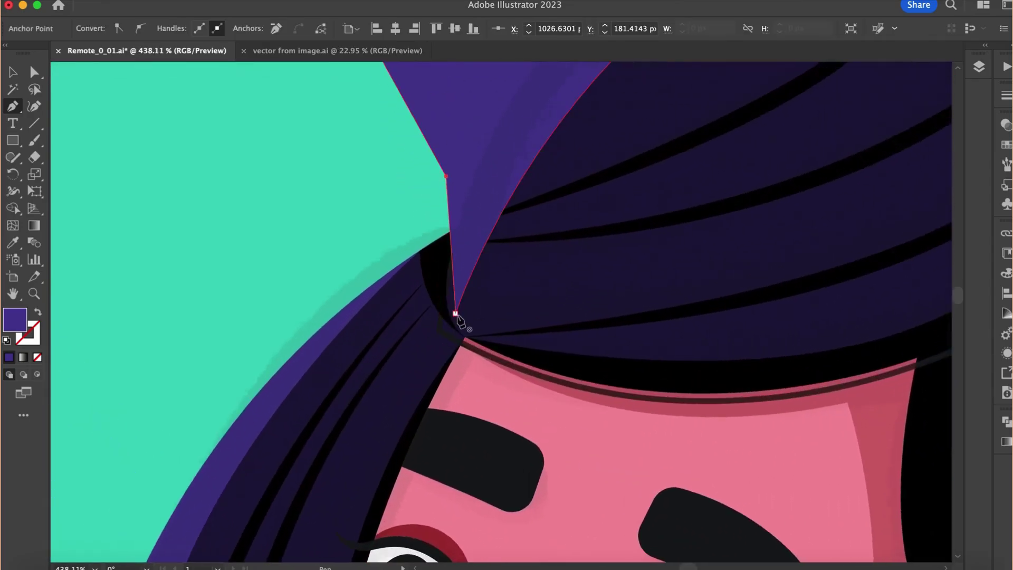
{"action": "left_click_drag", "start_coordinate": [452, 319], "coordinate": [461, 338]}
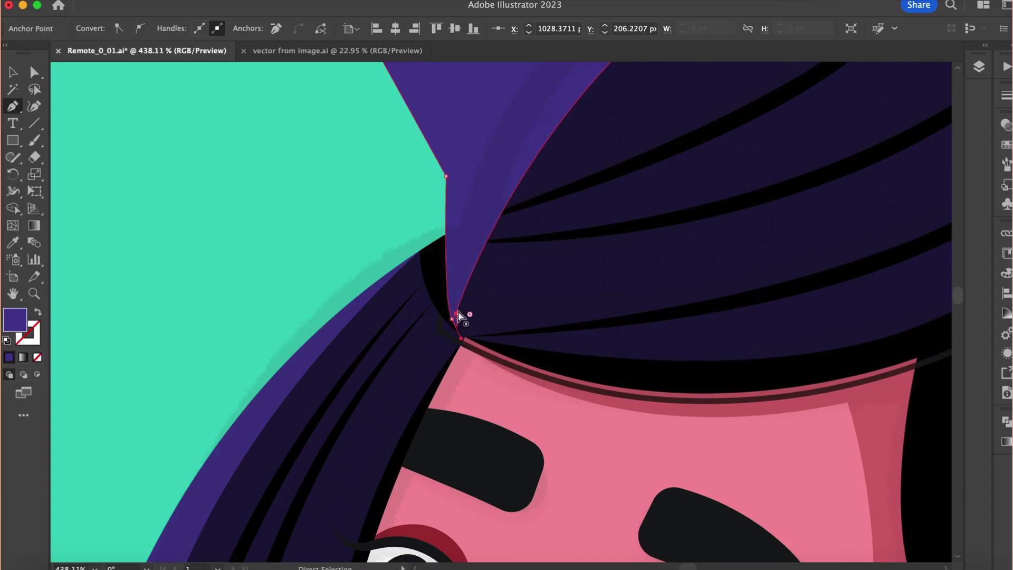
{"action": "left_click", "coordinate": [457, 313]}
Trim the purple highlight to the swept-up hair's outline with the Shape Builder tool and delete the excess
{"action": "scroll", "coordinate": [458, 311], "scroll_direction": "down", "scroll_amount": 6}
{"action": "key", "text": "v"}
{"action": "left_click", "coordinate": [524, 309], "text": "shift"}
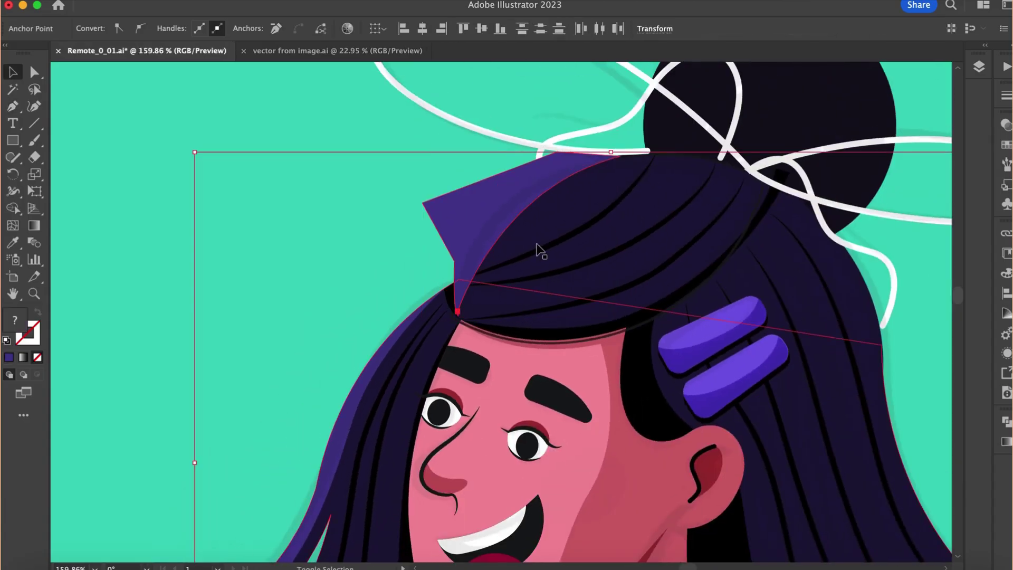
{"action": "left_click", "coordinate": [538, 244], "text": "shift"}
{"action": "key", "text": "shift+m"}
{"action": "left_click", "coordinate": [479, 226]}
{"action": "key", "text": "v"}
{"action": "left_click", "coordinate": [417, 233]}
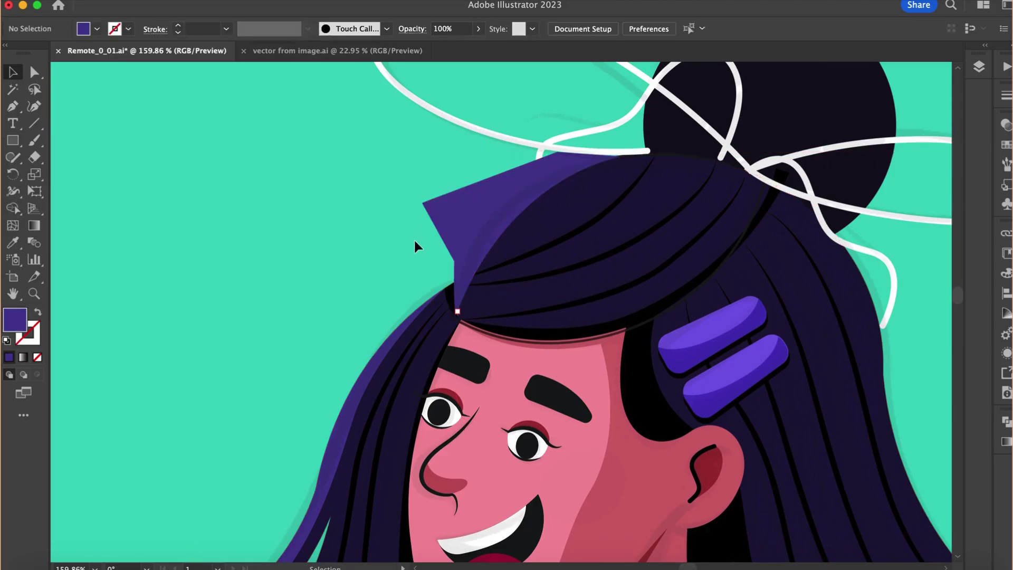
{"action": "left_click", "coordinate": [456, 210]}
{"action": "key", "text": "Delete"}
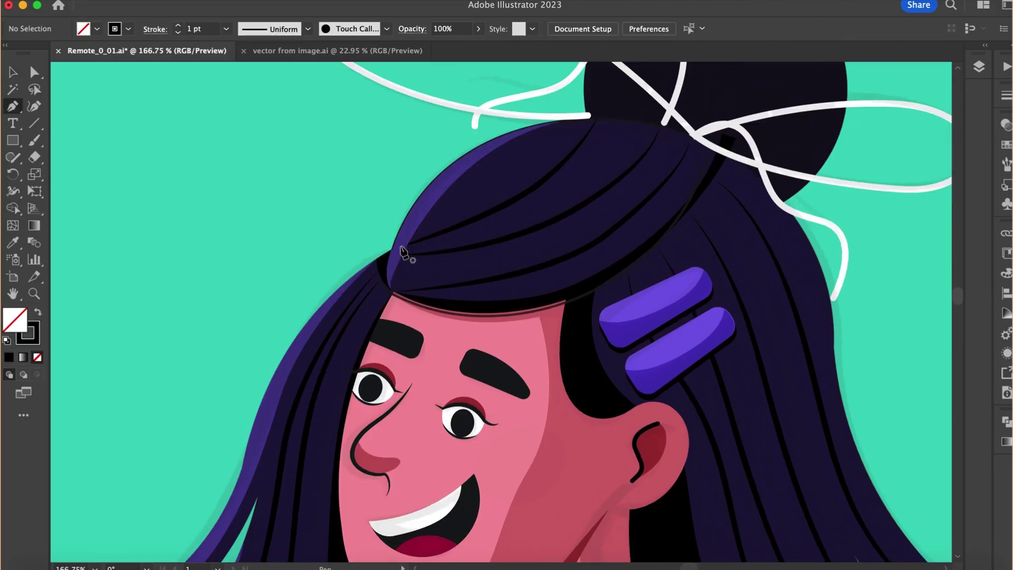
Draw a curved strand line with the Pen tool across the swept-up hair, from its front edge to the base of the bun
{"action": "left_click_drag", "start_coordinate": [401, 246], "coordinate": [433, 236]}
{"action": "scroll", "coordinate": [504, 213], "scroll_direction": "down", "scroll_amount": 3}
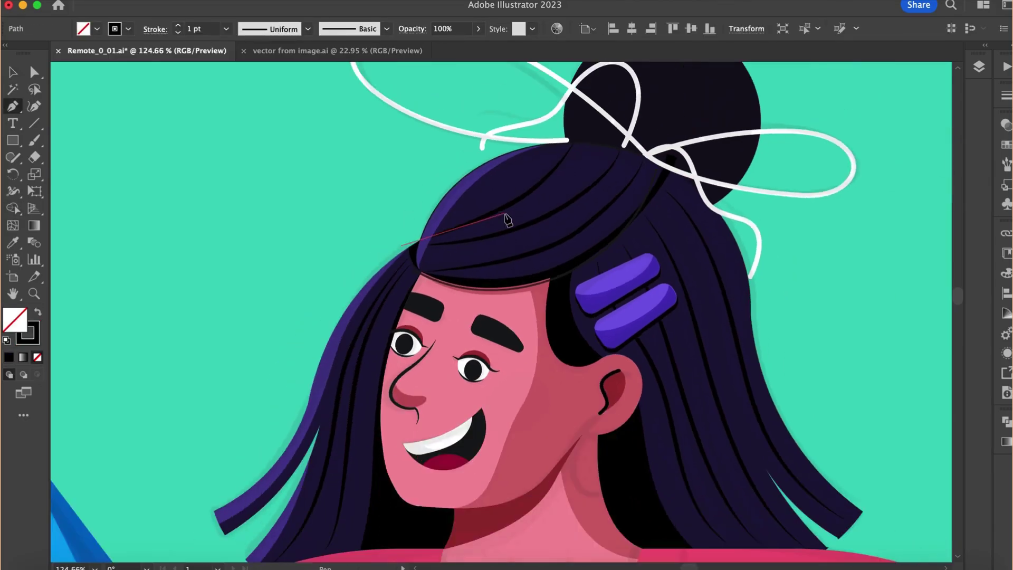
{"action": "left_click_drag", "start_coordinate": [553, 188], "coordinate": [593, 151]}
{"action": "scroll", "coordinate": [593, 152], "scroll_direction": "up", "scroll_amount": 2}
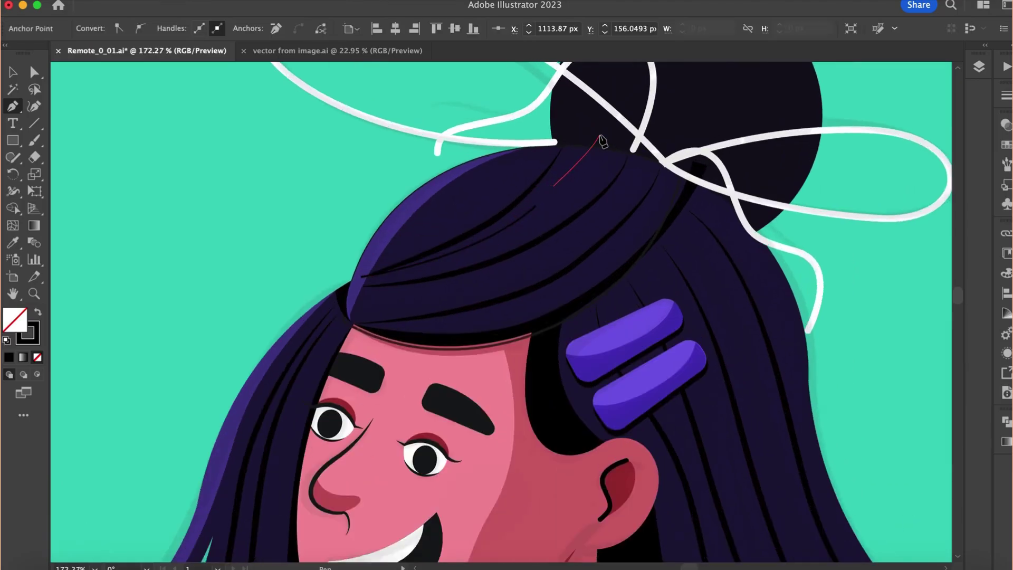
{"action": "left_click", "coordinate": [592, 151]}
{"action": "scroll", "coordinate": [592, 151], "scroll_direction": "down", "scroll_amount": 3}
{"action": "scroll", "coordinate": [592, 150], "scroll_direction": "down", "scroll_amount": 3}
{"action": "scroll", "coordinate": [563, 171], "scroll_direction": "up", "scroll_amount": 5}
{"action": "key", "text": "v"}
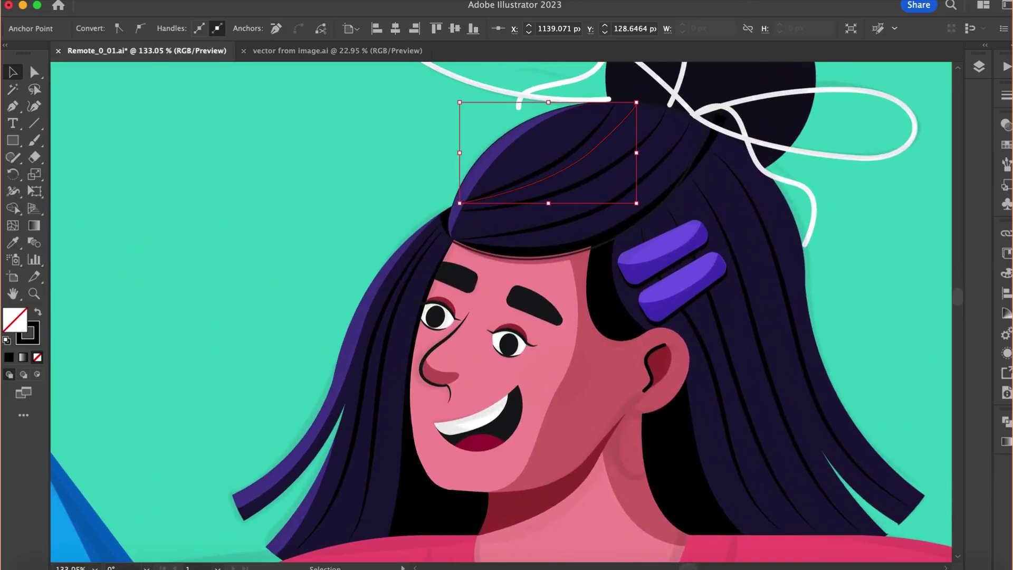
Draw a white highlight shape with the Pen tool along the front edge of the face, from the hairline down to the chin
{"action": "key", "text": "p"}
{"action": "scroll", "coordinate": [562, 172], "scroll_direction": "up", "scroll_amount": 3}
{"action": "left_click", "coordinate": [488, 156]}
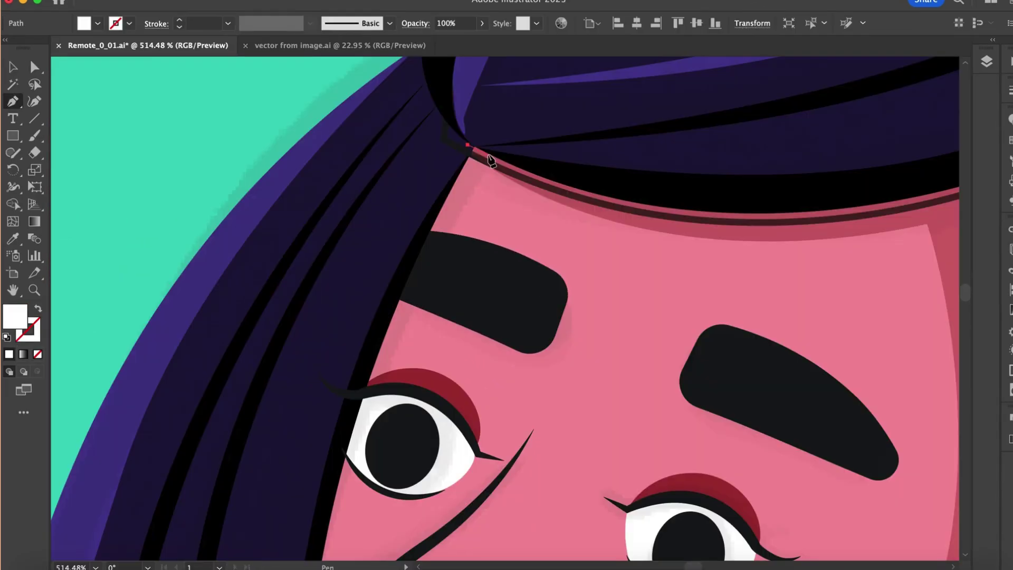
{"action": "scroll", "coordinate": [484, 154], "scroll_direction": "down", "scroll_amount": 3}
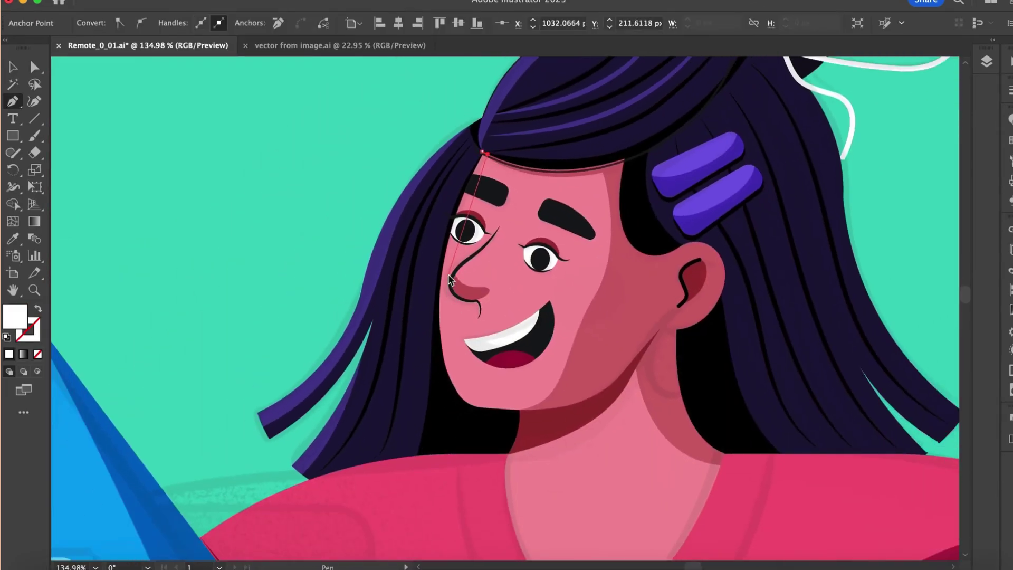
{"action": "left_click_drag", "start_coordinate": [449, 275], "coordinate": [439, 345]}
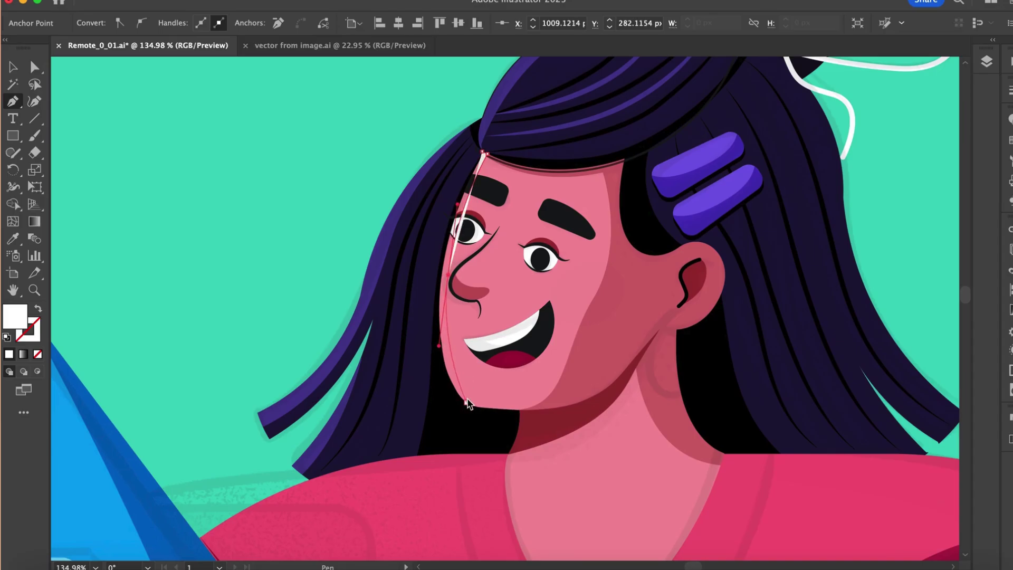
{"action": "left_click_drag", "start_coordinate": [467, 402], "coordinate": [478, 414]}
{"action": "left_click", "coordinate": [446, 412]}
{"action": "left_click", "coordinate": [412, 269]}
{"action": "left_click", "coordinate": [469, 142]}
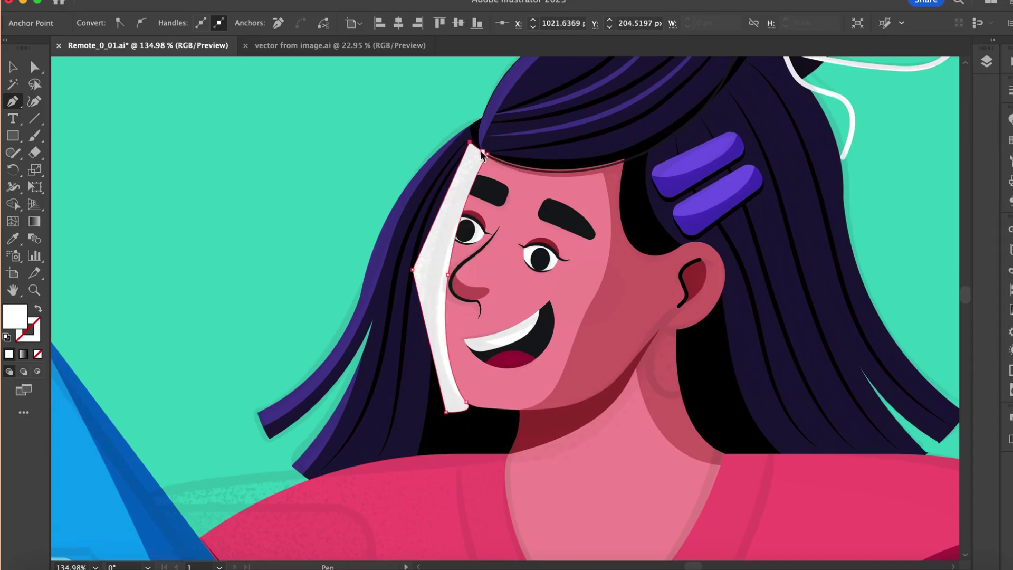
Outline a white highlight with the Pen tool down the inner side of the nose line and around the nose tip
{"action": "scroll", "coordinate": [512, 257], "scroll_direction": "up", "scroll_amount": 3}
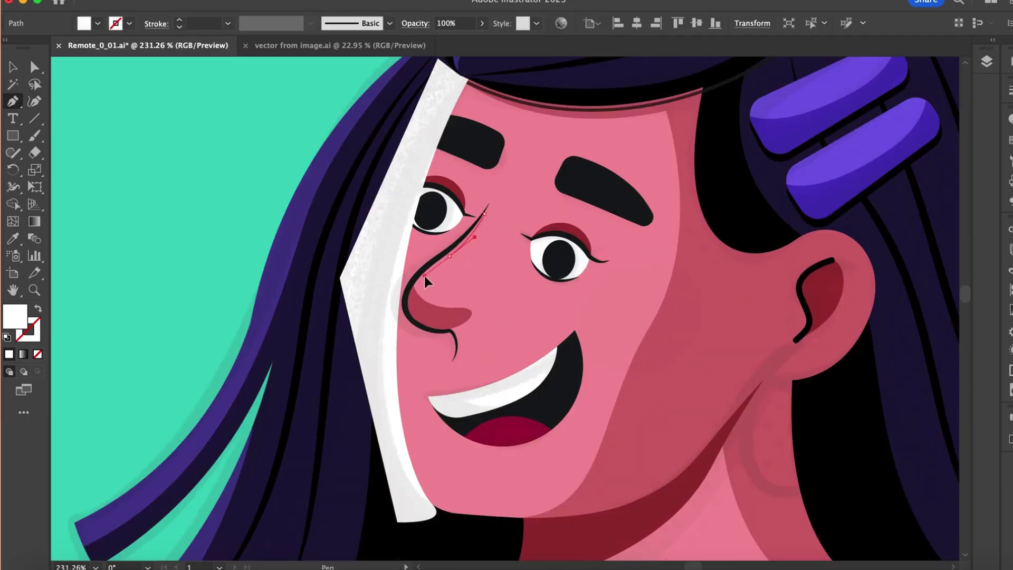
{"action": "left_click_drag", "start_coordinate": [424, 275], "coordinate": [438, 341]}
{"action": "left_click", "coordinate": [420, 323]}
{"action": "scroll", "coordinate": [422, 327], "scroll_direction": "up", "scroll_amount": 5}
{"action": "left_click_drag", "start_coordinate": [386, 299], "coordinate": [386, 288]}
{"action": "left_click_drag", "start_coordinate": [388, 231], "coordinate": [391, 213]}
Close the nose highlight along the black nose line up to the bridge and nudge its upper tip onto the line
{"action": "scroll", "coordinate": [391, 215], "scroll_direction": "down", "scroll_amount": 2}
{"action": "left_click_drag", "start_coordinate": [431, 174], "coordinate": [451, 159]}
{"action": "scroll", "coordinate": [453, 161], "scroll_direction": "up", "scroll_amount": 3}
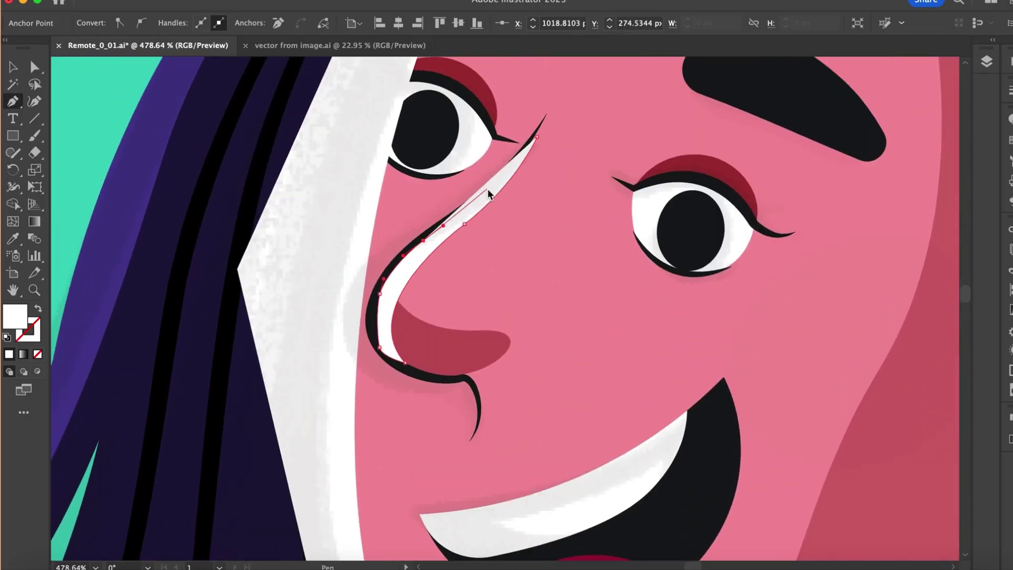
{"action": "left_click_drag", "start_coordinate": [489, 190], "coordinate": [499, 176]}
{"action": "scroll", "coordinate": [535, 135], "scroll_direction": "up", "scroll_amount": 2}
{"action": "left_click", "coordinate": [536, 136]}
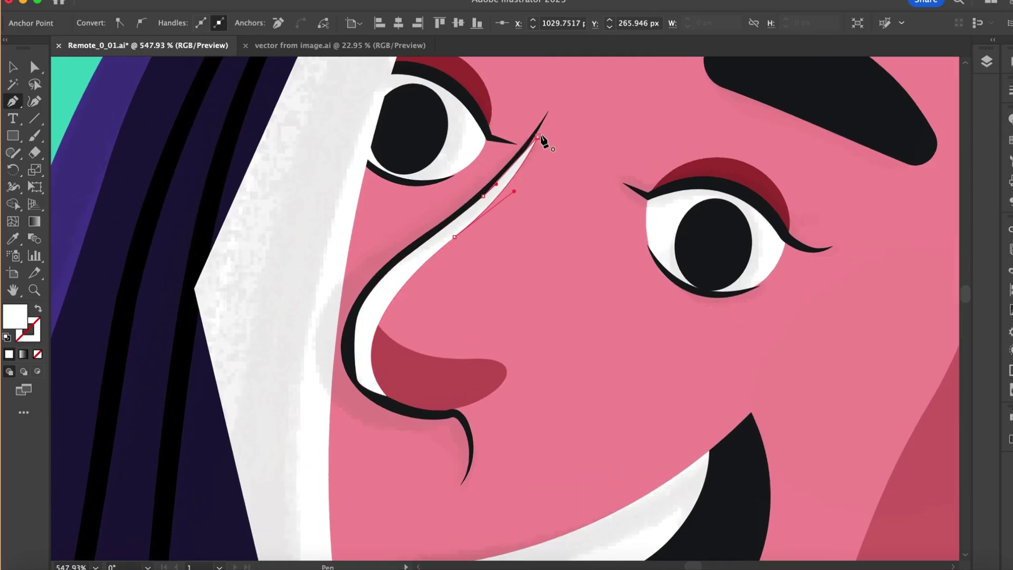
{"action": "key", "text": "a"}
{"action": "left_click_drag", "start_coordinate": [537, 138], "coordinate": [535, 134]}
Trim the white face highlight to the face's outline with the Shape Builder tool
{"action": "scroll", "coordinate": [534, 135], "scroll_direction": "down", "scroll_amount": 4}
{"action": "key", "text": "b"}
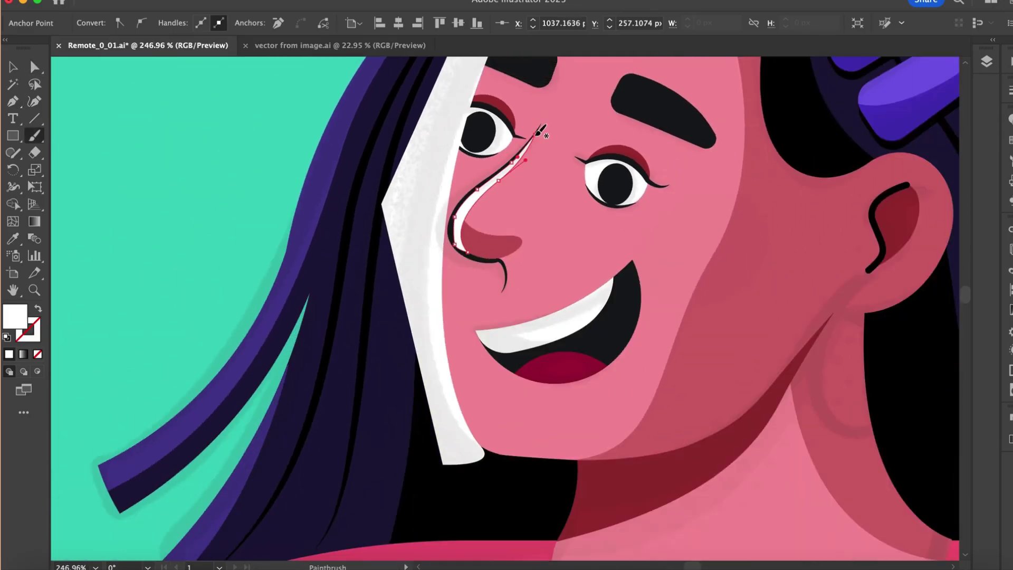
{"action": "key", "text": "v"}
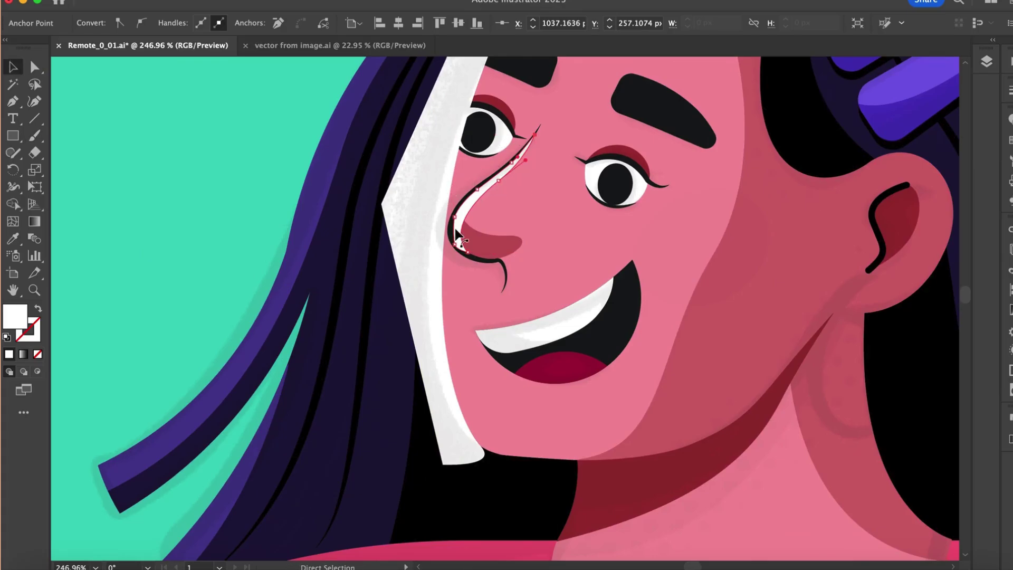
{"action": "left_click", "coordinate": [391, 192]}
{"action": "key", "text": "shift+m"}
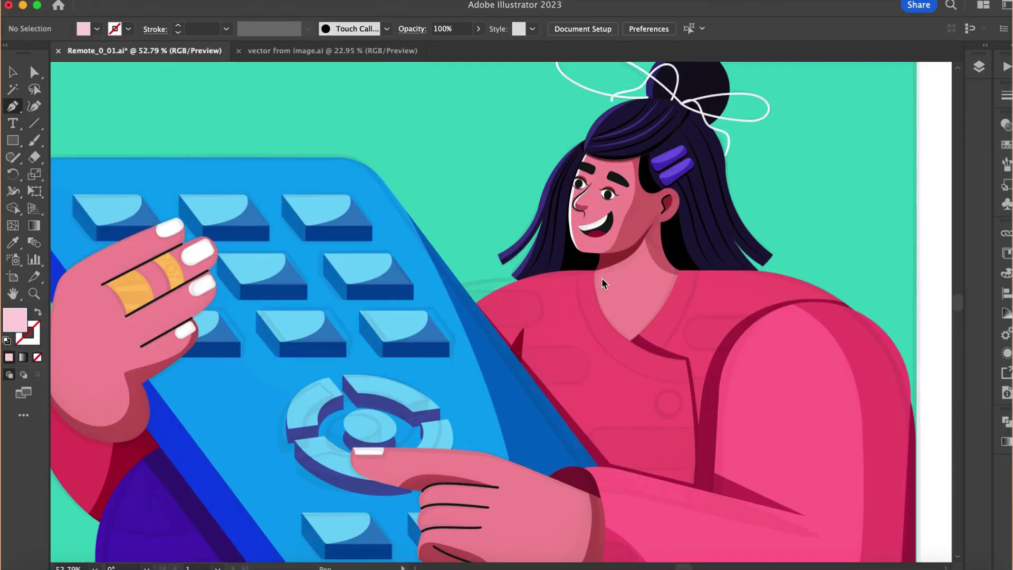
Draw a pale pink highlight shape with the Pen tool along the shoulder beside the remote
{"action": "scroll", "coordinate": [602, 278], "scroll_direction": "up", "scroll_amount": 2}
{"action": "left_click", "coordinate": [595, 270]}
{"action": "scroll", "coordinate": [458, 363], "scroll_direction": "down", "scroll_amount": 3}
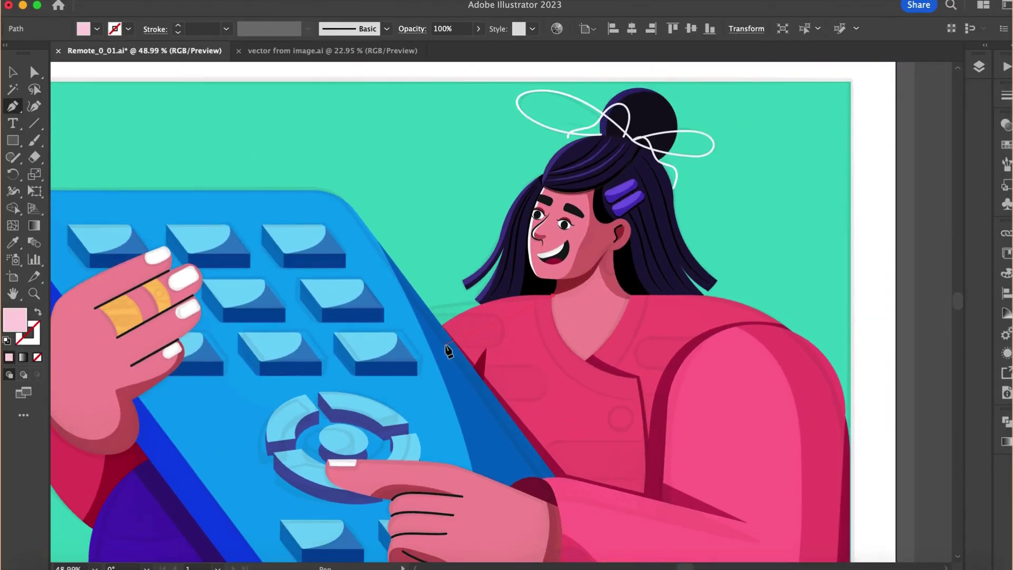
{"action": "left_click", "coordinate": [423, 294]}
{"action": "left_click", "coordinate": [533, 280]}
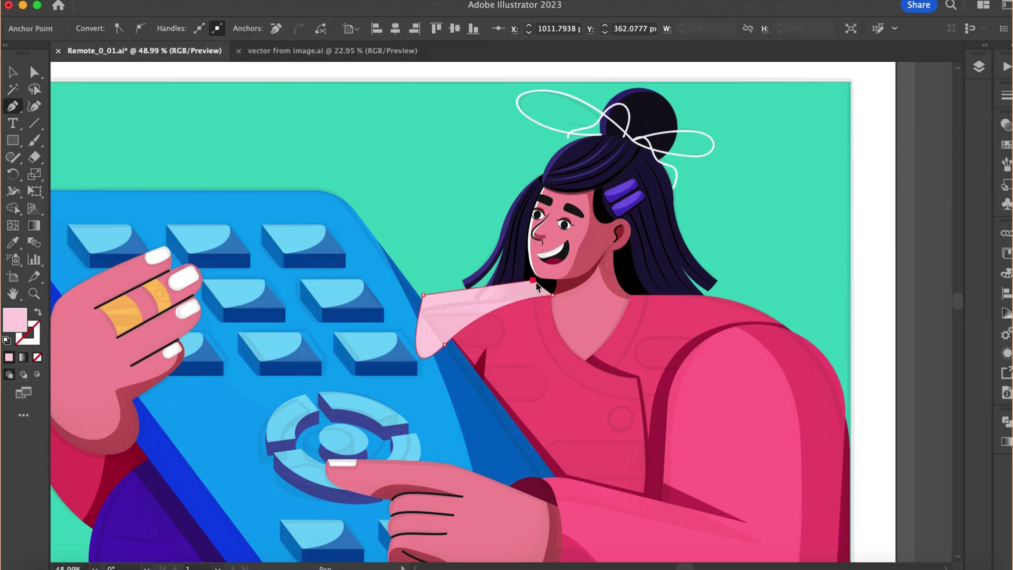
{"action": "key", "text": "b"}
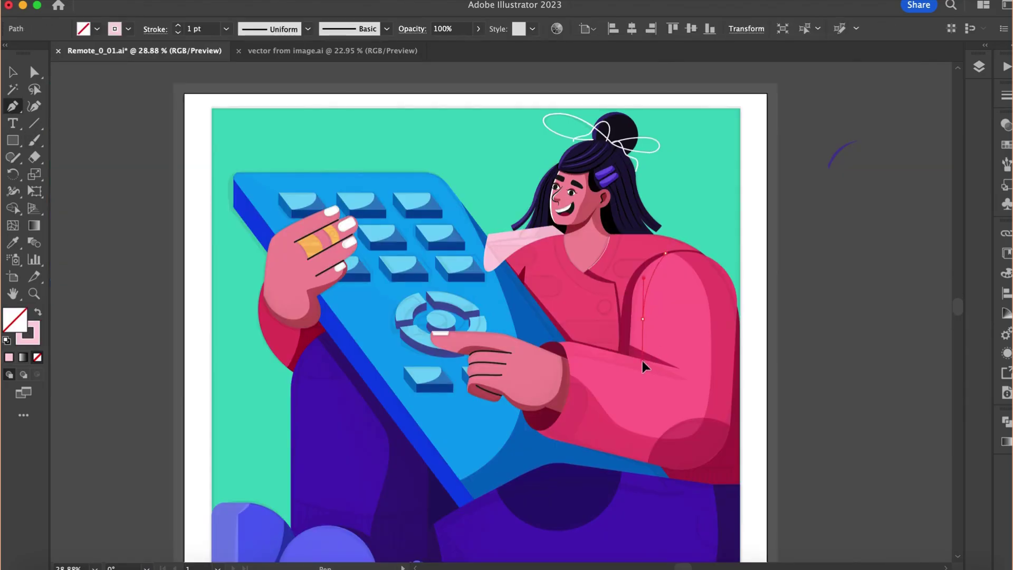
Draw a pale pink filled highlight along the inner edge of the upper sleeve and the upper edge of the forearm
{"action": "left_click", "coordinate": [642, 362]}
{"action": "scroll", "coordinate": [642, 362], "scroll_direction": "up", "scroll_amount": 6}
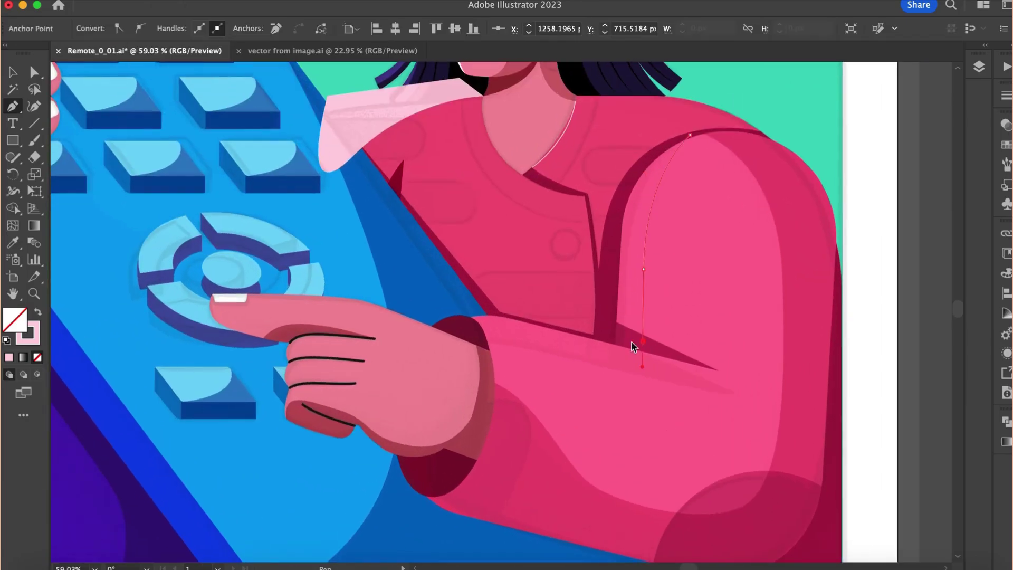
{"action": "left_click", "coordinate": [717, 370]}
{"action": "scroll", "coordinate": [717, 369], "scroll_direction": "down", "scroll_amount": 5}
{"action": "scroll", "coordinate": [715, 379], "scroll_direction": "up", "scroll_amount": 4}
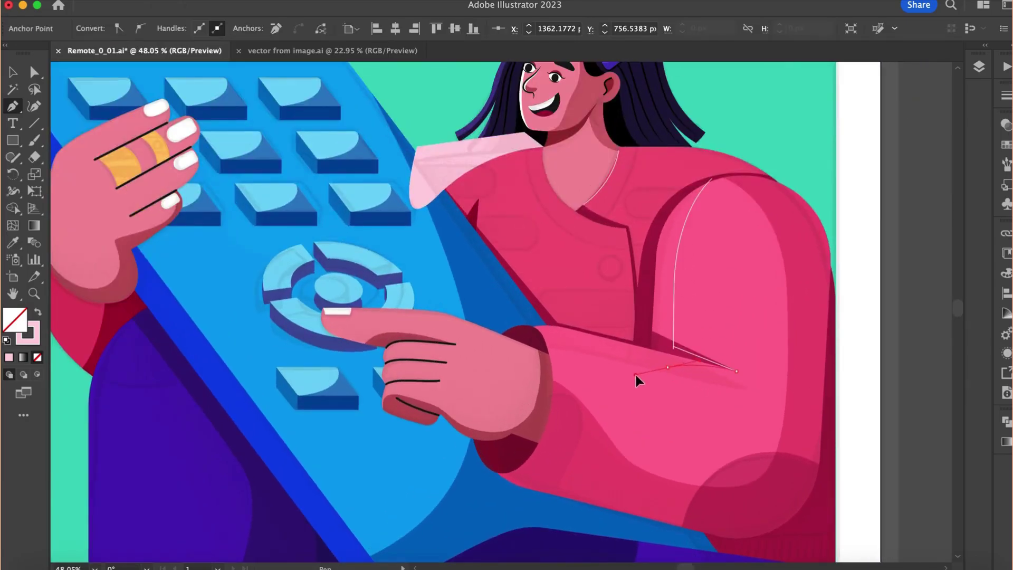
{"action": "left_click", "coordinate": [635, 374]}
{"action": "left_click_drag", "start_coordinate": [538, 350], "coordinate": [486, 361]}
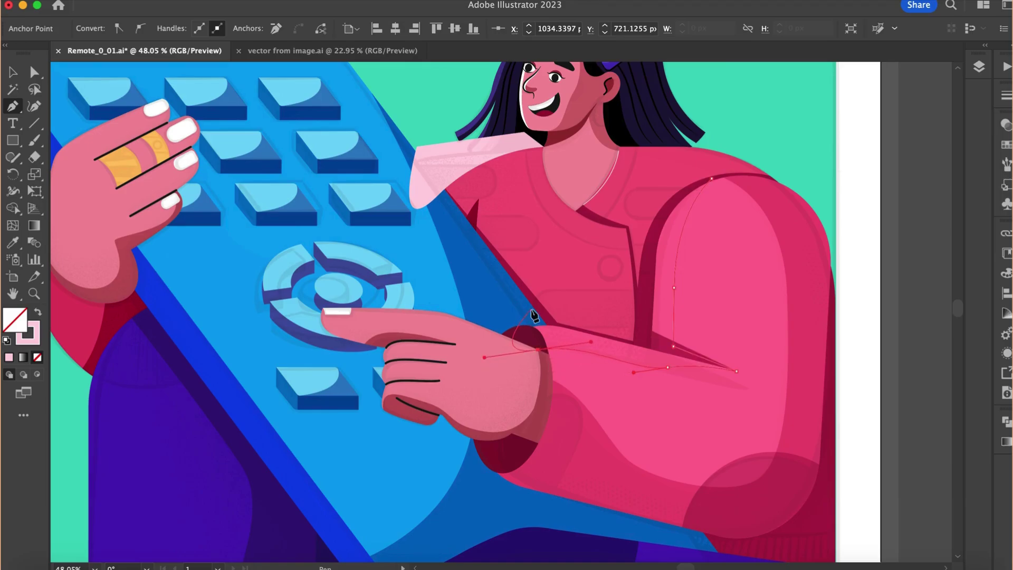
{"action": "left_click_drag", "start_coordinate": [525, 304], "coordinate": [543, 301]}
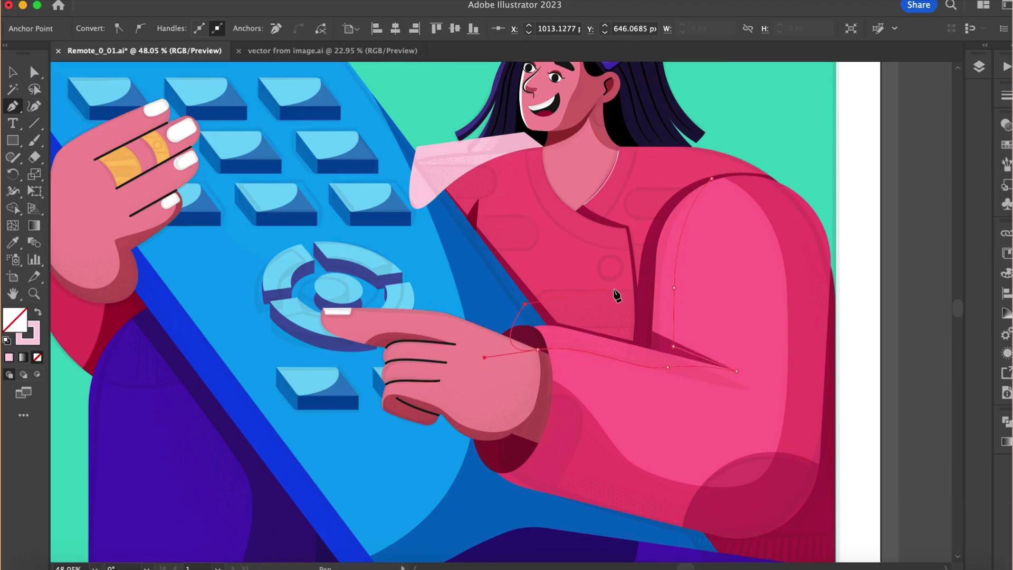
{"action": "left_click", "coordinate": [709, 178]}
{"action": "left_click", "coordinate": [37, 313]}
Select the arm highlight with both sleeve shapes and trim it to their outlines with the Shape Builder tool
{"action": "key", "text": "v"}
{"action": "left_click", "coordinate": [716, 304], "text": "shift"}
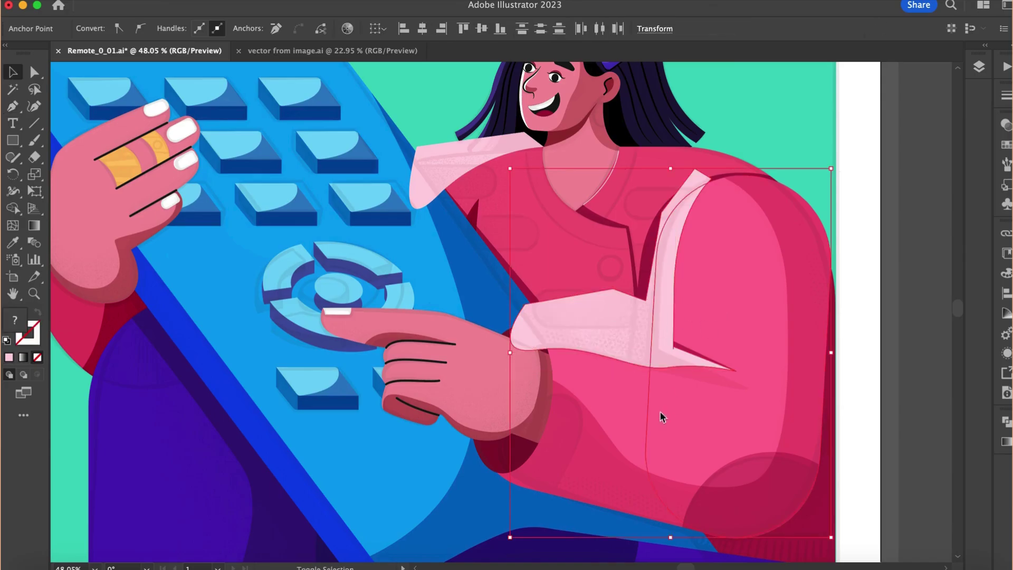
{"action": "left_click", "coordinate": [653, 413], "text": "shift"}
{"action": "key", "text": "shift+m"}
{"action": "key", "text": "v"}
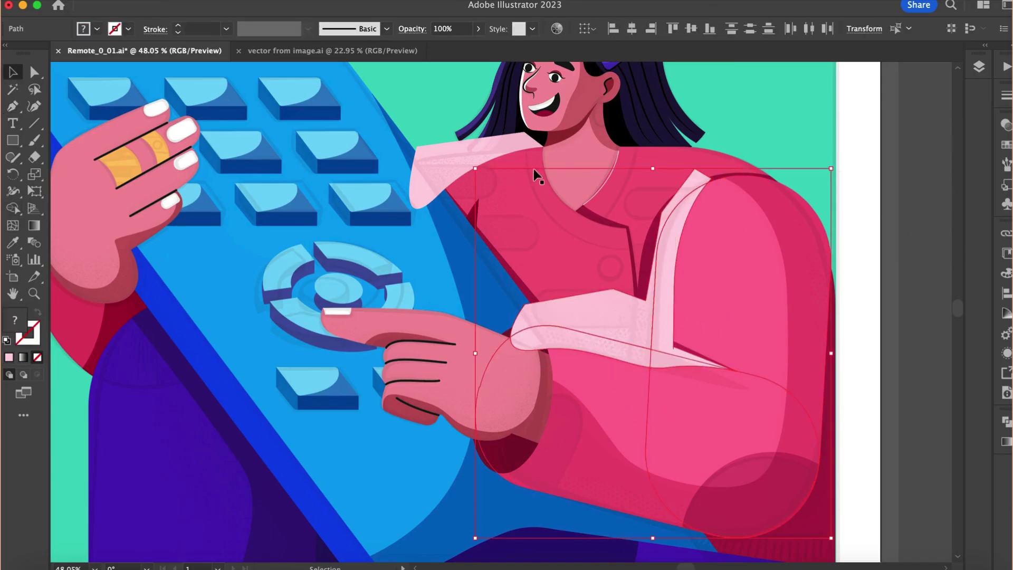
Trim the pale pink shoulder highlight to the jacket's outline with the Shape Builder tool and remove the excess
{"action": "left_click", "coordinate": [533, 169]}
{"action": "left_click", "coordinate": [502, 136], "text": "shift"}
{"action": "key", "text": "shift+m"}
{"action": "left_click", "coordinate": [483, 145]}
{"action": "key", "text": "v"}
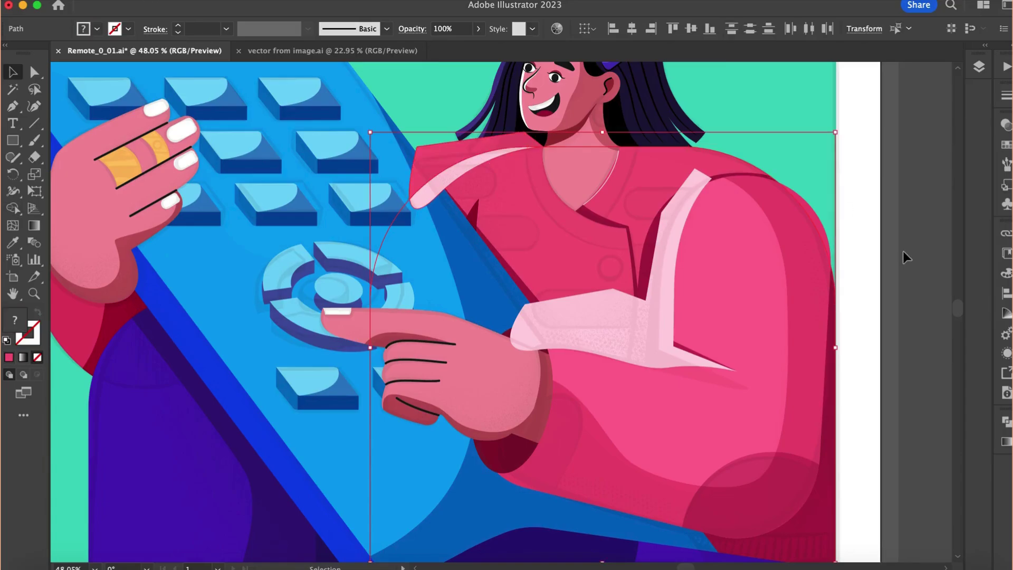
{"action": "left_click", "coordinate": [903, 258]}
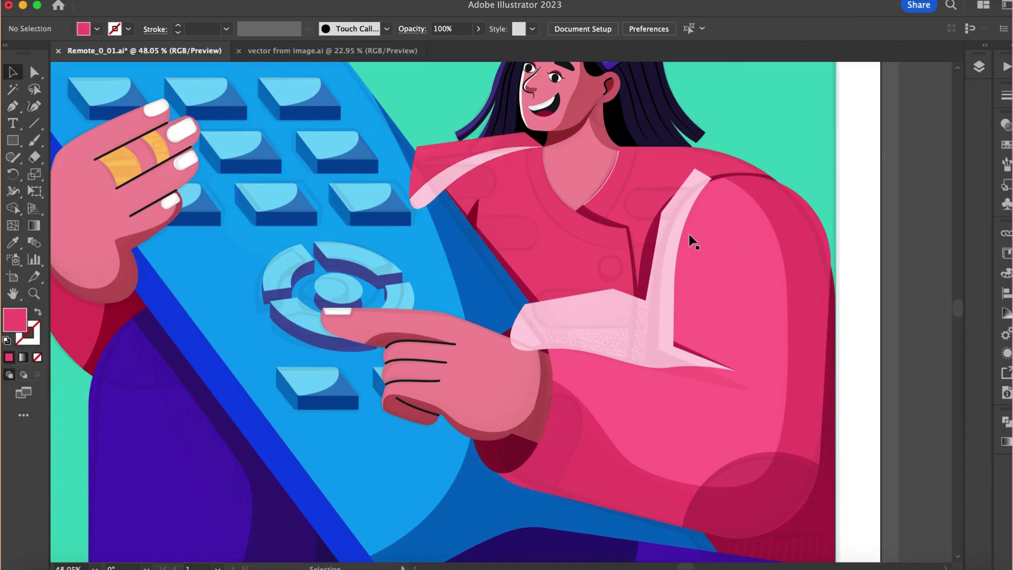
{"action": "left_click", "coordinate": [478, 162]}
{"action": "key", "text": "super+["}
Bring the pale pink arm highlight forward in the stacking order, in front of the sleeve shapes
{"action": "left_click", "coordinate": [606, 343]}
{"action": "key", "text": "super+["}
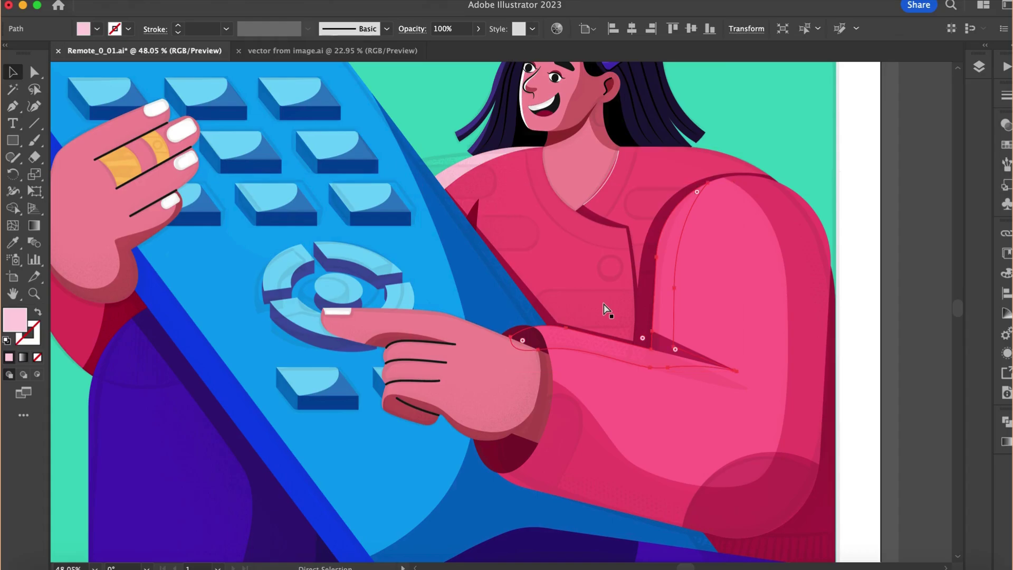
{"action": "key", "text": "super+]"}
{"action": "key", "text": "super+]"}
{"action": "key", "text": "super+]"}
Draw a white highlight shape with the Pen tool along the outer edge of the ringed hand, from the fingertip to the wrist
{"action": "scroll", "coordinate": [605, 302], "scroll_direction": "down", "scroll_amount": 2}
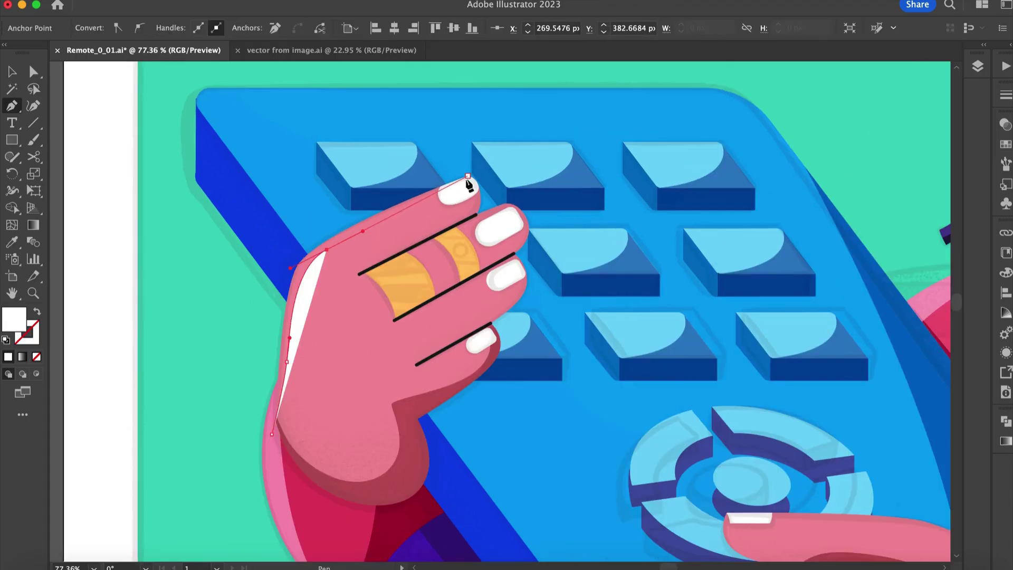
{"action": "left_click", "coordinate": [455, 184]}
{"action": "left_click", "coordinate": [466, 141]}
{"action": "left_click", "coordinate": [260, 203]}
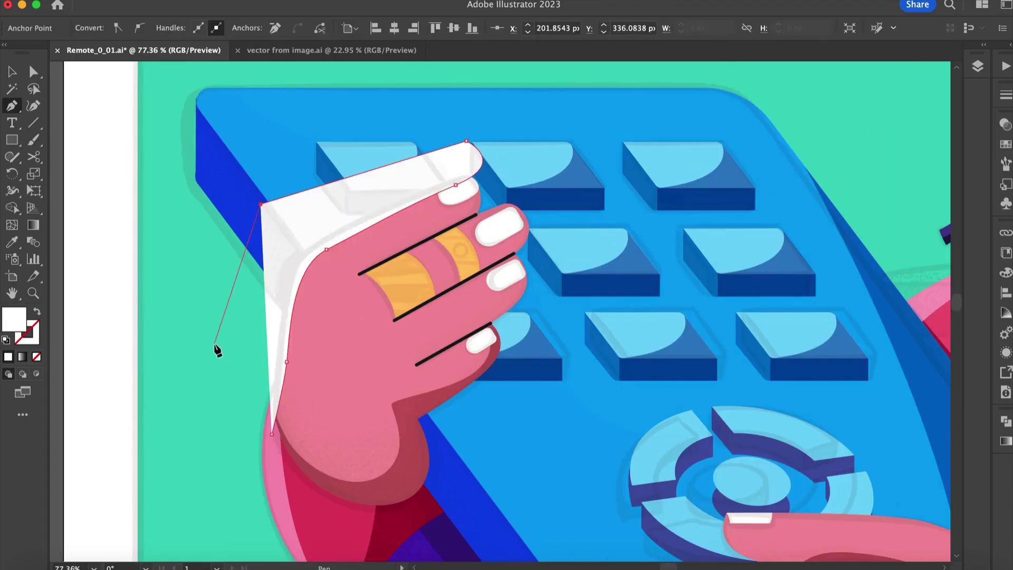
{"action": "left_click", "coordinate": [220, 352]}
{"action": "left_click", "coordinate": [271, 434]}
Trim the white highlight to the ringed hand's outline with the Shape Builder tool and delete the excess
{"action": "key", "text": "v"}
{"action": "left_click", "coordinate": [355, 379], "text": "shift"}
{"action": "key", "text": "shift+m"}
{"action": "left_click", "coordinate": [277, 298]}
{"action": "key", "text": "v"}
{"action": "key", "text": "super+shift+a"}
{"action": "left_click", "coordinate": [268, 265]}
{"action": "key", "text": "Delete"}
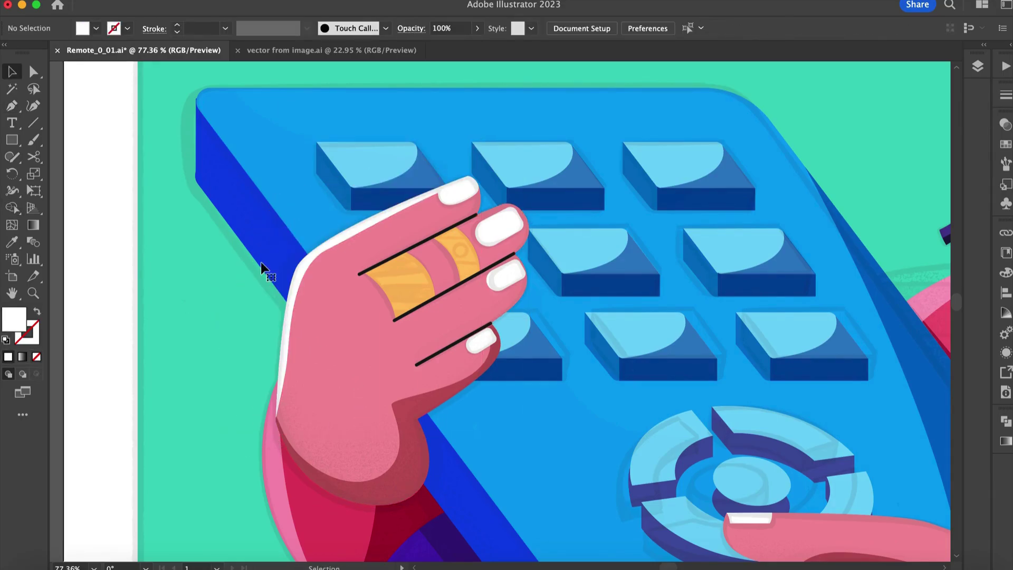
Lower the opacity of the white highlight on the ringed hand
{"action": "key", "text": "super+f"}
{"action": "key", "text": "a"}
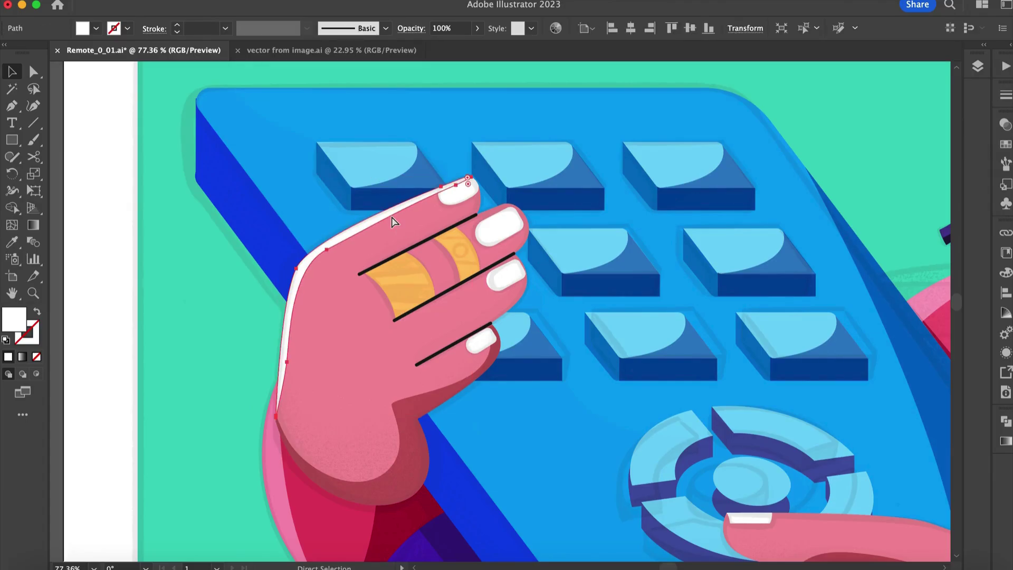
{"action": "key", "text": "v"}
{"action": "left_click", "coordinate": [478, 28]}
{"action": "left_click_drag", "start_coordinate": [478, 46], "coordinate": [463, 47]}
Reshape the hand highlight by pulling its inner edge farther across the back of the hand with the Direct Selection tool
{"action": "left_click_drag", "start_coordinate": [368, 395], "coordinate": [408, 471]}
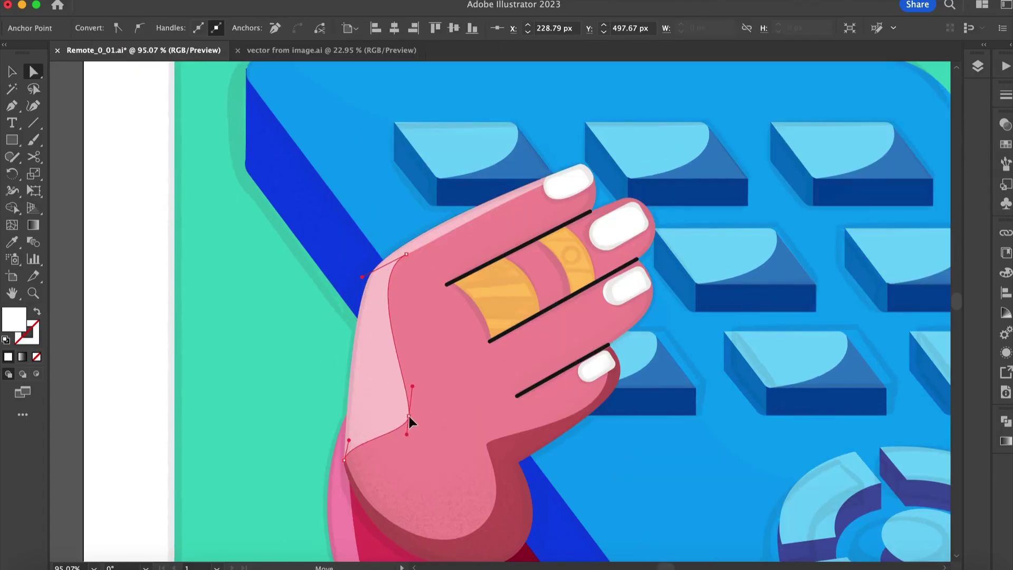
{"action": "scroll", "coordinate": [420, 419], "scroll_direction": "down", "scroll_amount": 1}
{"action": "scroll", "coordinate": [418, 415], "scroll_direction": "down", "scroll_amount": 1}
{"action": "left_click_drag", "start_coordinate": [420, 358], "coordinate": [419, 347]}
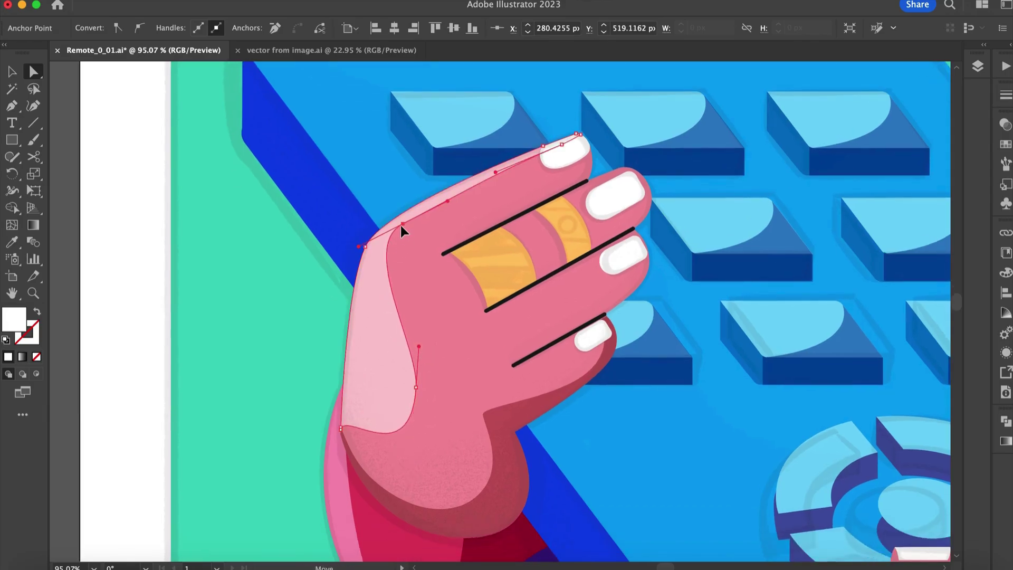
{"action": "scroll", "coordinate": [400, 226], "scroll_direction": "down", "scroll_amount": 7}
{"action": "key", "text": "super+shift+a"}
Draw a white highlight shape with the Pen tool along the upper edge of the pointing finger and hand up to the cuff
{"action": "scroll", "coordinate": [400, 226], "scroll_direction": "right", "scroll_amount": 4}
{"action": "key", "text": "p"}
{"action": "left_click", "coordinate": [374, 361]}
{"action": "scroll", "coordinate": [493, 356], "scroll_direction": "up", "scroll_amount": 3}
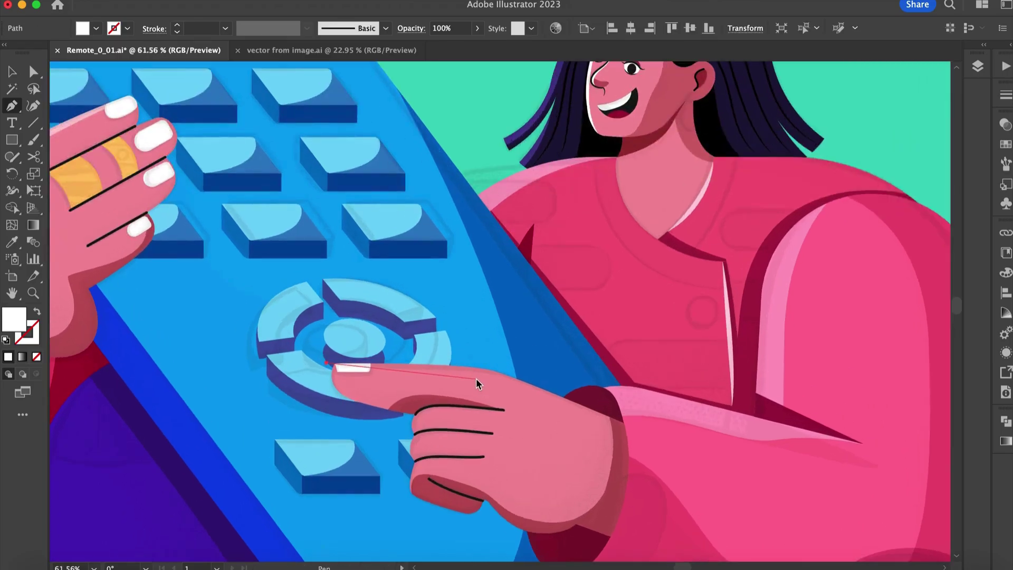
{"action": "left_click_drag", "start_coordinate": [476, 378], "coordinate": [637, 353]}
{"action": "scroll", "coordinate": [544, 399], "scroll_direction": "down", "scroll_amount": 1}
{"action": "scroll", "coordinate": [637, 353], "scroll_direction": "down", "scroll_amount": 2}
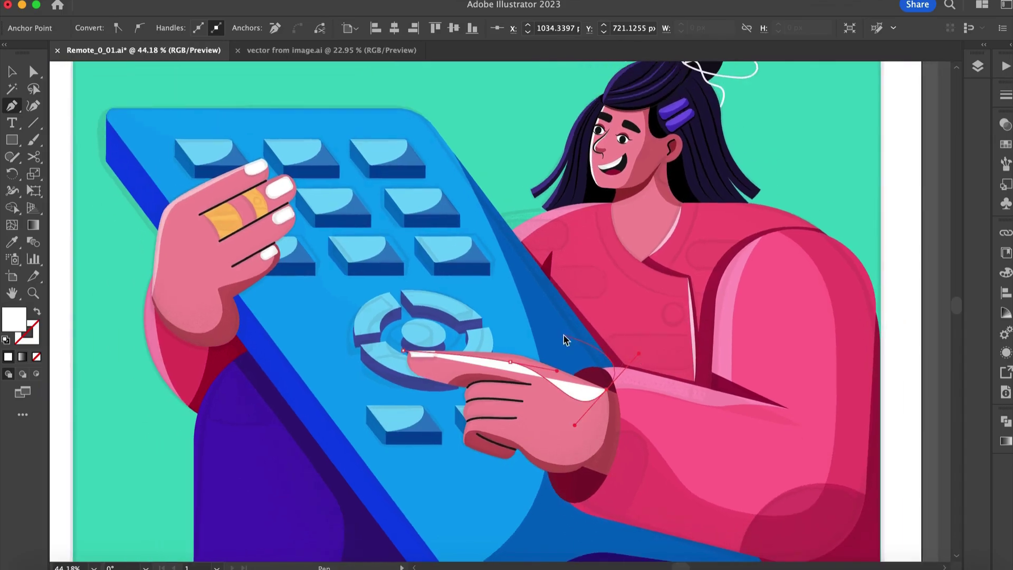
{"action": "scroll", "coordinate": [565, 339], "scroll_direction": "up", "scroll_amount": 3}
{"action": "left_click", "coordinate": [559, 334]}
{"action": "left_click", "coordinate": [187, 296]}
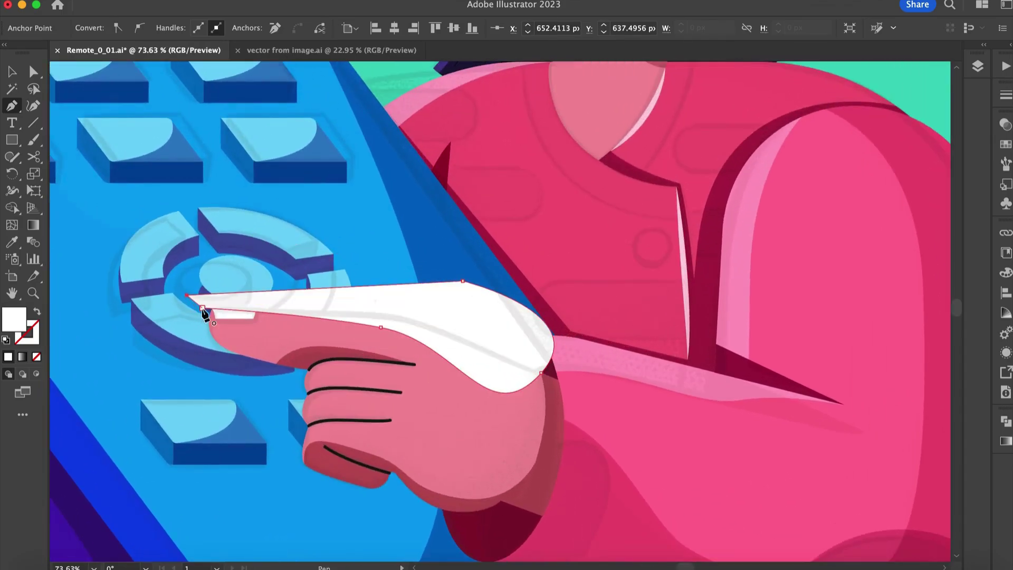
{"action": "left_click", "coordinate": [202, 308]}
Trim the white highlight to the pointing hand's outline with the Shape Builder tool, removing the excess, and lower its opacity
{"action": "key", "text": "v"}
{"action": "left_click", "coordinate": [417, 397], "text": "shift"}
{"action": "key", "text": "shift+m"}
{"action": "left_click", "coordinate": [478, 329]}
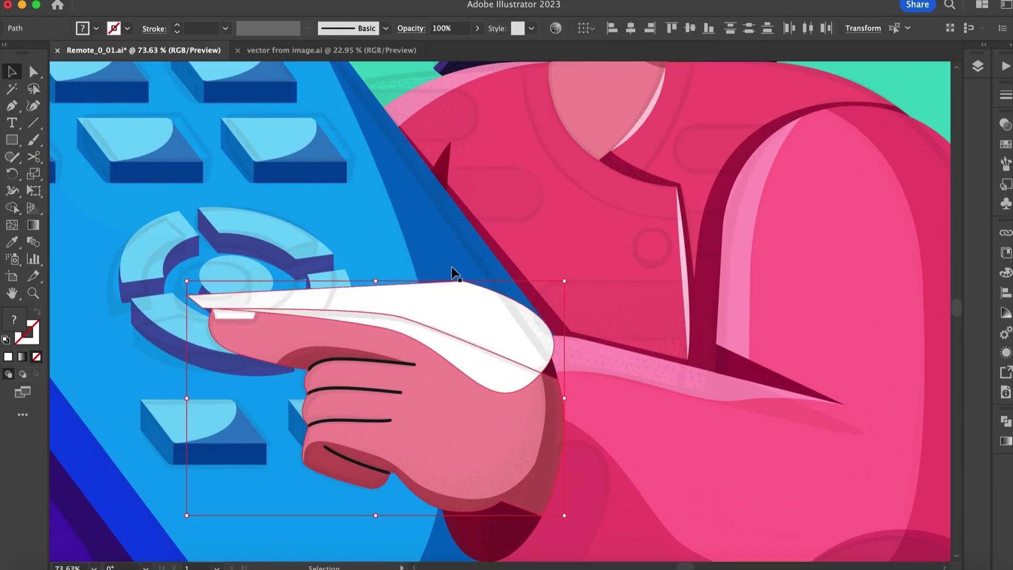
{"action": "left_click", "coordinate": [463, 311], "text": "alt"}
{"action": "key", "text": "v"}
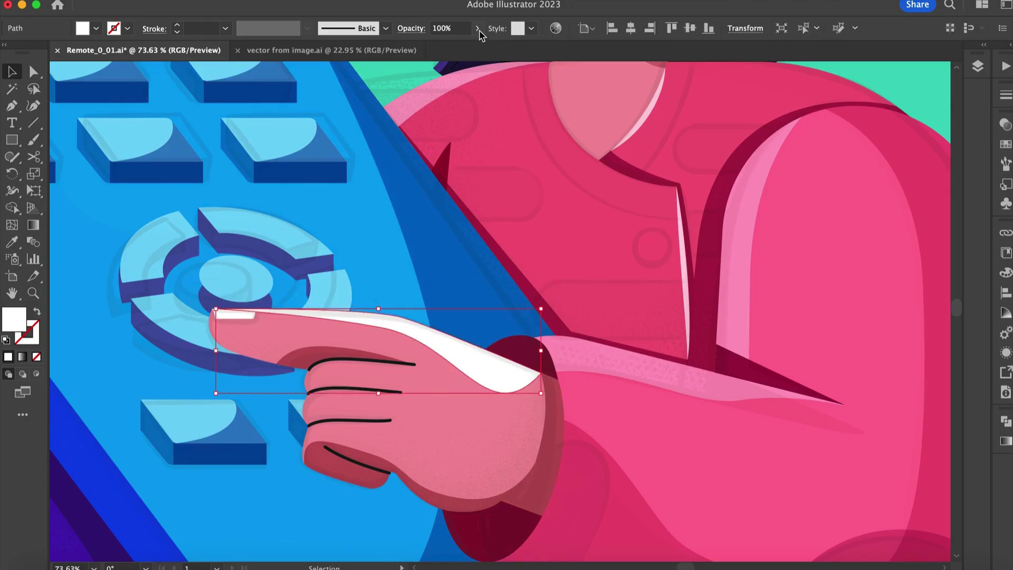
{"action": "key", "text": "super+shift+a"}
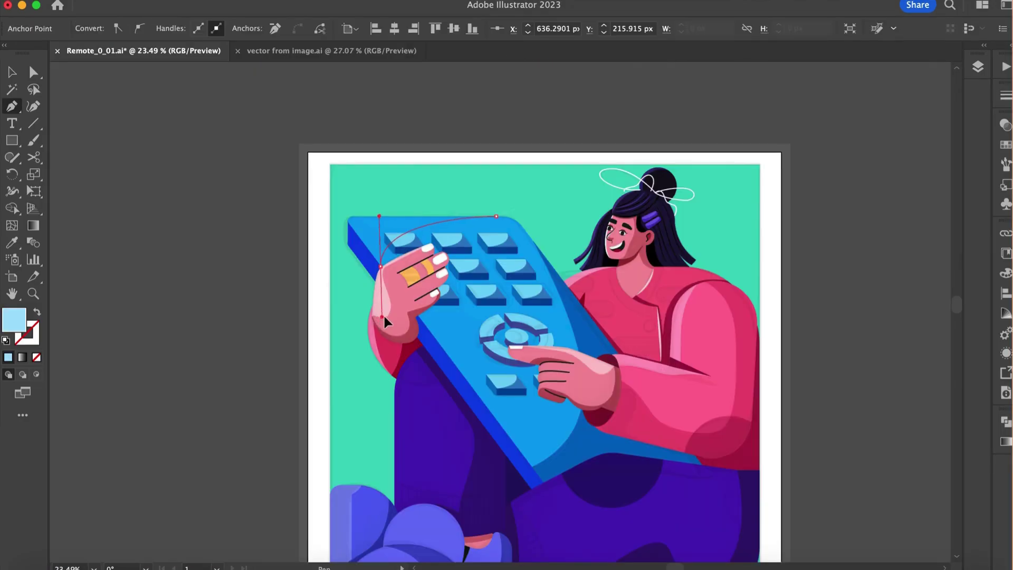
Draw a light blue highlight shape with a curved inner edge over the remote's upper corner with the Pen tool
{"action": "mouse_move", "coordinate": [384, 316]}
{"action": "left_mouse_down"}
{"action": "mouse_move", "coordinate": [391, 330]}
{"action": "mouse_move", "coordinate": [388, 322]}
{"action": "left_mouse_up"}
{"action": "left_click", "coordinate": [315, 245]}
{"action": "left_click", "coordinate": [369, 186]}
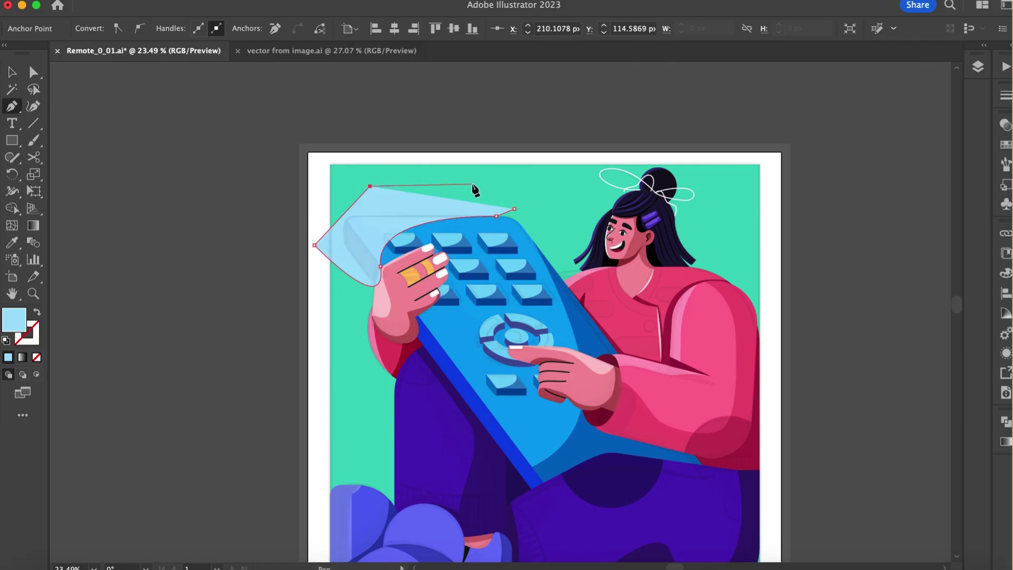
{"action": "left_click", "coordinate": [473, 184]}
{"action": "left_click", "coordinate": [514, 209]}
Trim the light blue highlight to the remote's front face with the Shape Builder tool and delete the excess
{"action": "key", "text": "v"}
{"action": "left_click", "coordinate": [504, 219], "text": "shift"}
{"action": "key", "text": "shift+m"}
{"action": "left_click", "coordinate": [480, 202]}
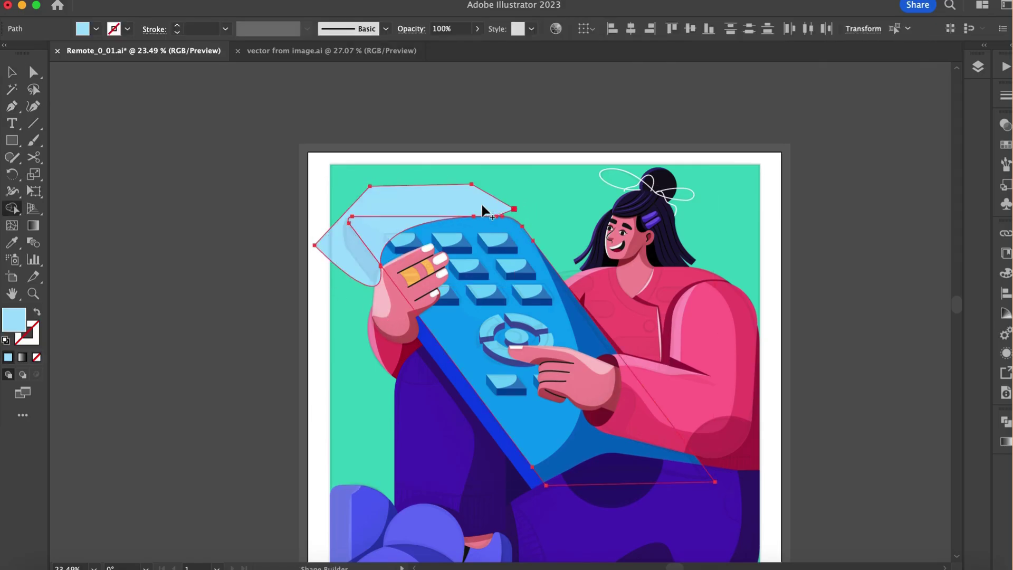
{"action": "key", "text": "v"}
{"action": "left_click", "coordinate": [312, 204]}
{"action": "left_click", "coordinate": [439, 199]}
{"action": "key", "text": "Delete"}
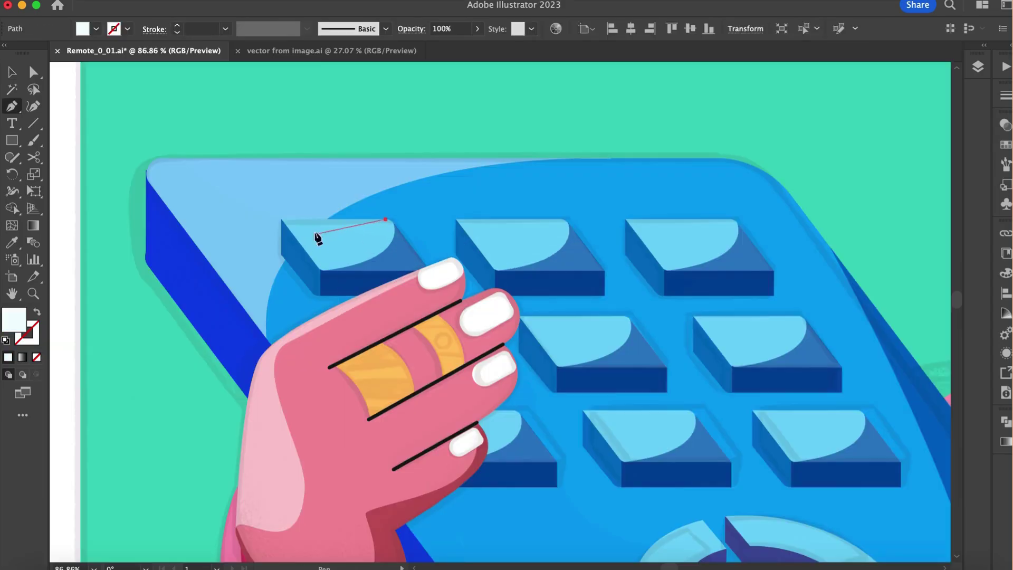
Draw a near-white highlight shape with a curved inner edge over the corner of the remote's first button with the Pen tool
{"action": "left_click_drag", "start_coordinate": [314, 232], "coordinate": [301, 247]}
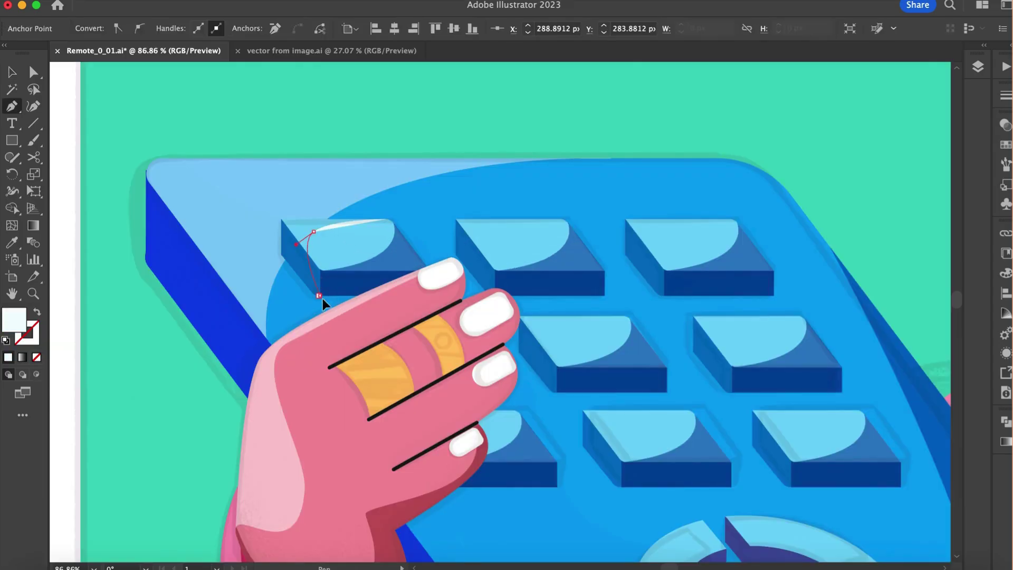
{"action": "left_click_drag", "start_coordinate": [312, 323], "coordinate": [313, 322]}
{"action": "left_click", "coordinate": [246, 255]}
{"action": "left_click", "coordinate": [269, 199]}
{"action": "left_click", "coordinate": [373, 203]}
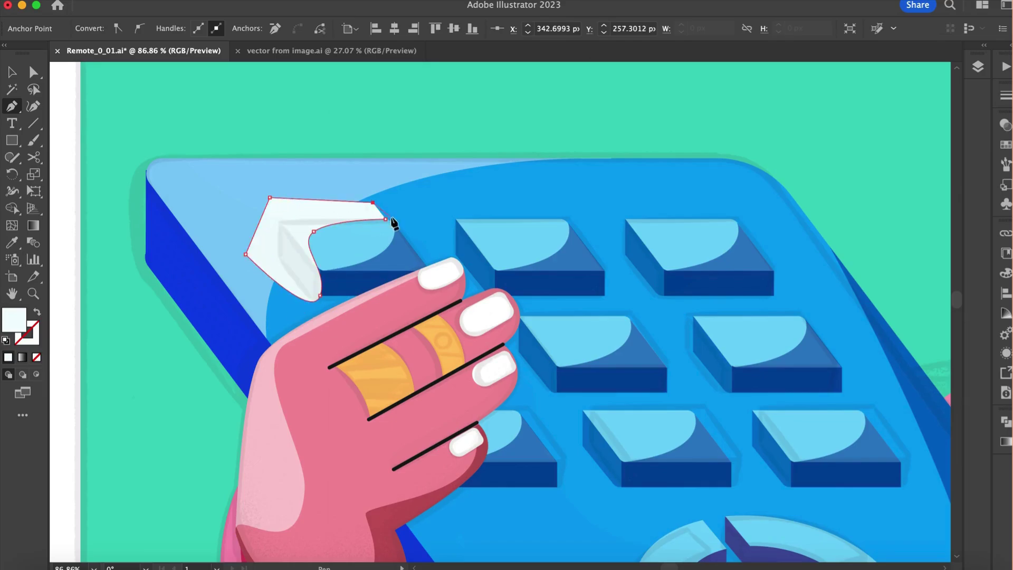
{"action": "left_click", "coordinate": [385, 219]}
Trim the near-white highlight to the first button's top face with the Shape Builder tool and remove the excess
{"action": "key", "text": "v"}
{"action": "left_click", "coordinate": [374, 231], "text": "shift"}
{"action": "key", "text": "shift+m"}
{"action": "left_click", "coordinate": [312, 206]}
{"action": "key", "text": "v"}
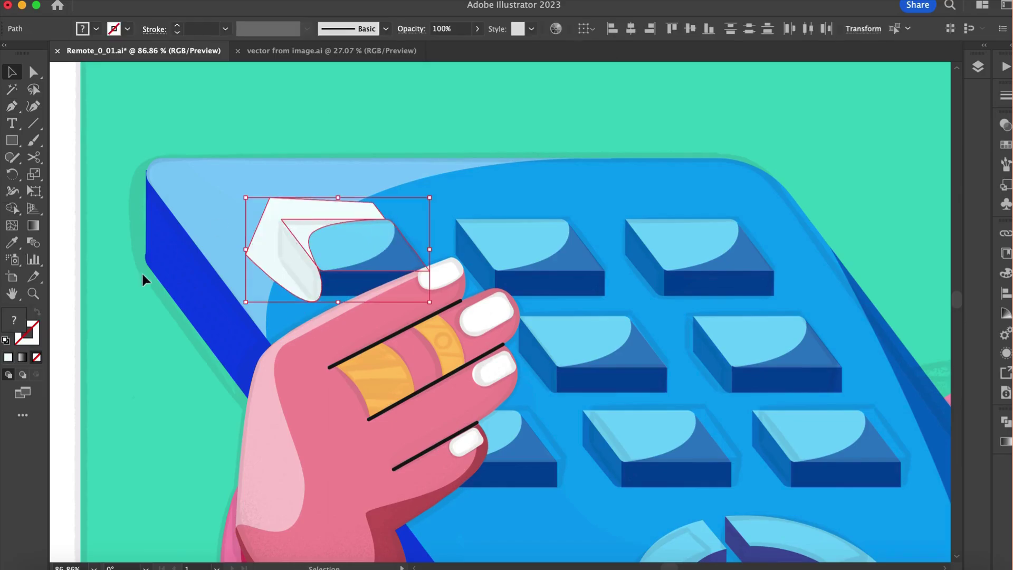
{"action": "left_click", "coordinate": [141, 280]}
{"action": "left_click", "coordinate": [272, 199]}
Copy the button highlight onto the neighbouring button in the remote's second row
{"action": "scroll", "coordinate": [273, 199], "scroll_direction": "down", "scroll_amount": 5}
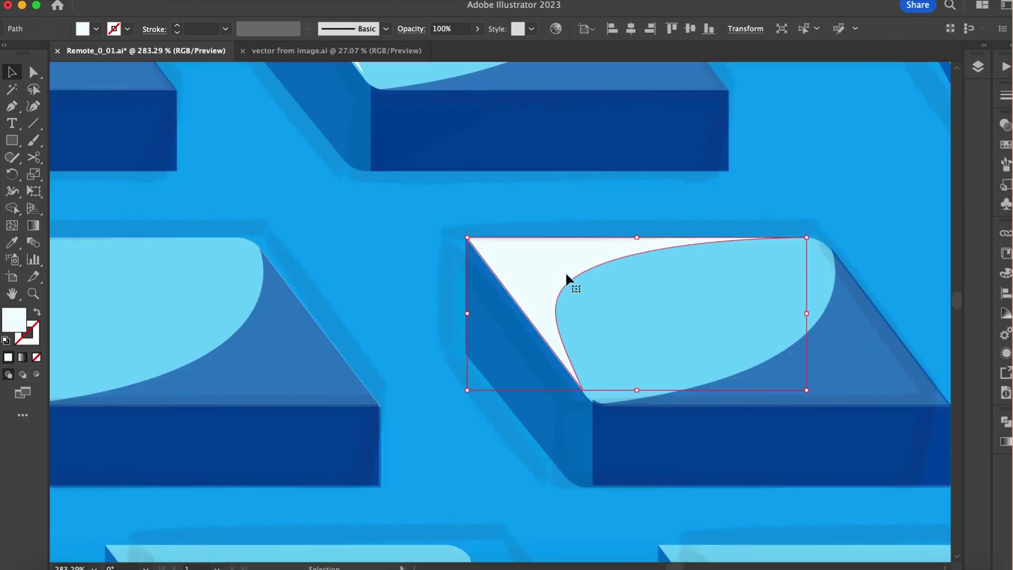
{"action": "scroll", "coordinate": [565, 271], "scroll_direction": "down", "scroll_amount": 3}
{"action": "left_click_drag", "start_coordinate": [564, 275], "coordinate": [275, 291]}
{"action": "scroll", "coordinate": [267, 285], "scroll_direction": "up", "scroll_amount": 1}
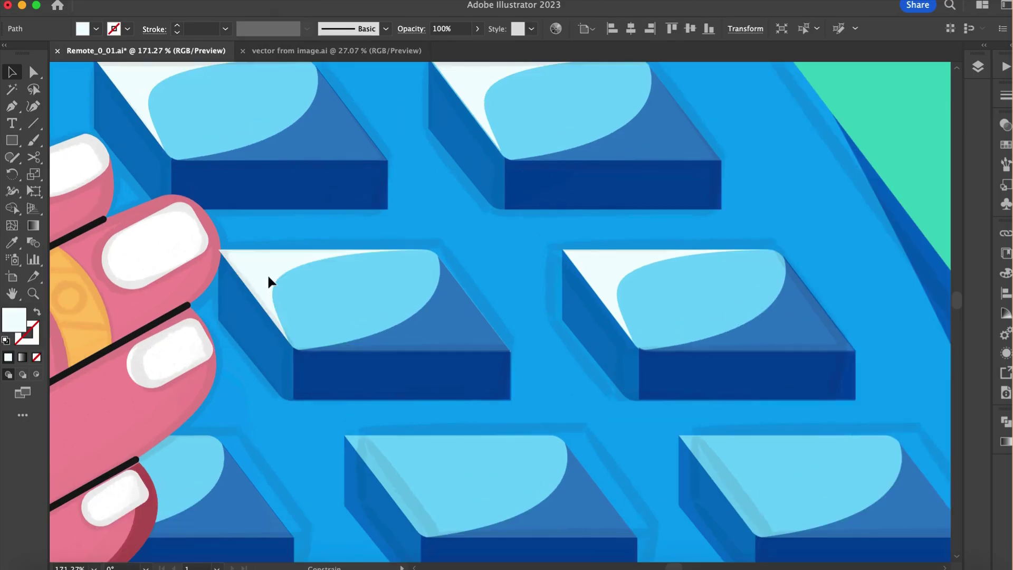
Copy the second-row button highlights onto the third-row buttons and fit them to the button corners
{"action": "scroll", "coordinate": [269, 283], "scroll_direction": "down", "scroll_amount": 5}
{"action": "left_click", "coordinate": [424, 276], "text": "shift"}
{"action": "left_click_drag", "start_coordinate": [423, 275], "coordinate": [478, 358]}
{"action": "scroll", "coordinate": [477, 357], "scroll_direction": "up", "scroll_amount": 3}
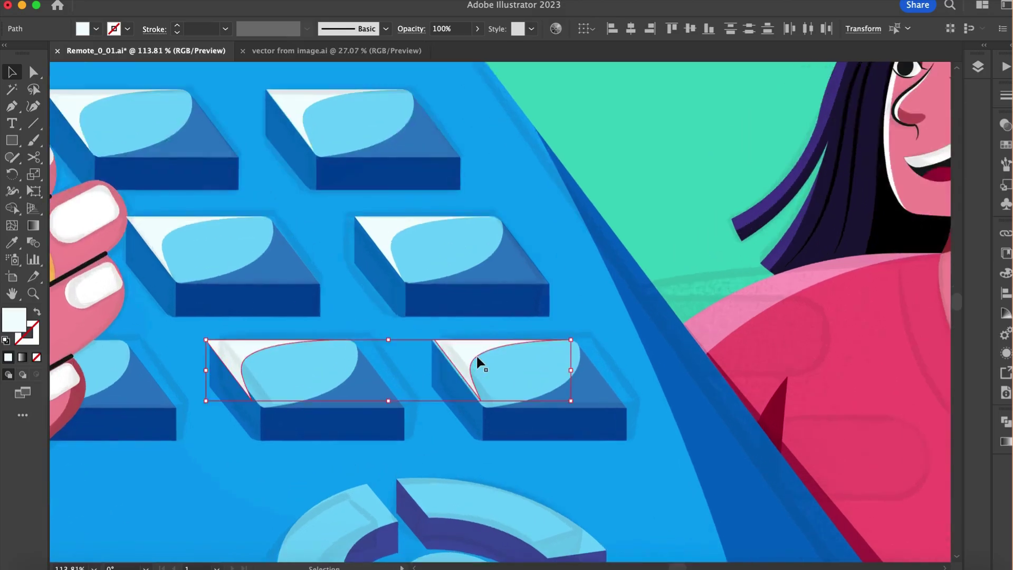
{"action": "left_click", "coordinate": [176, 353], "text": "shift"}
{"action": "scroll", "coordinate": [523, 348], "scroll_direction": "up", "scroll_amount": 1}
{"action": "left_click_drag", "start_coordinate": [471, 348], "coordinate": [467, 347]}
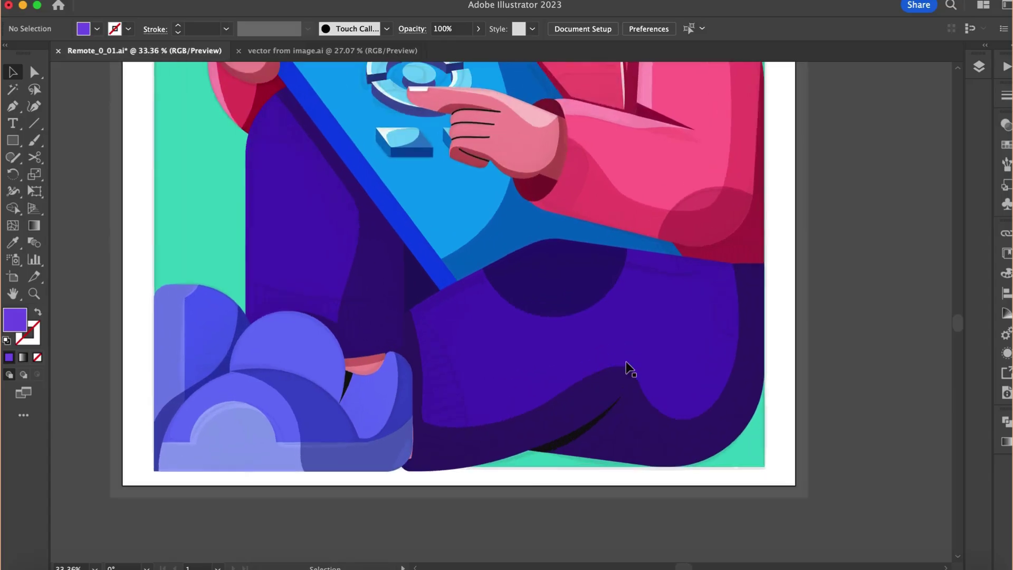
Draw a purple highlight shape with a wavy lower edge along the top of the folded leg with the Pen tool
{"action": "scroll", "coordinate": [628, 368], "scroll_direction": "up", "scroll_amount": 1}
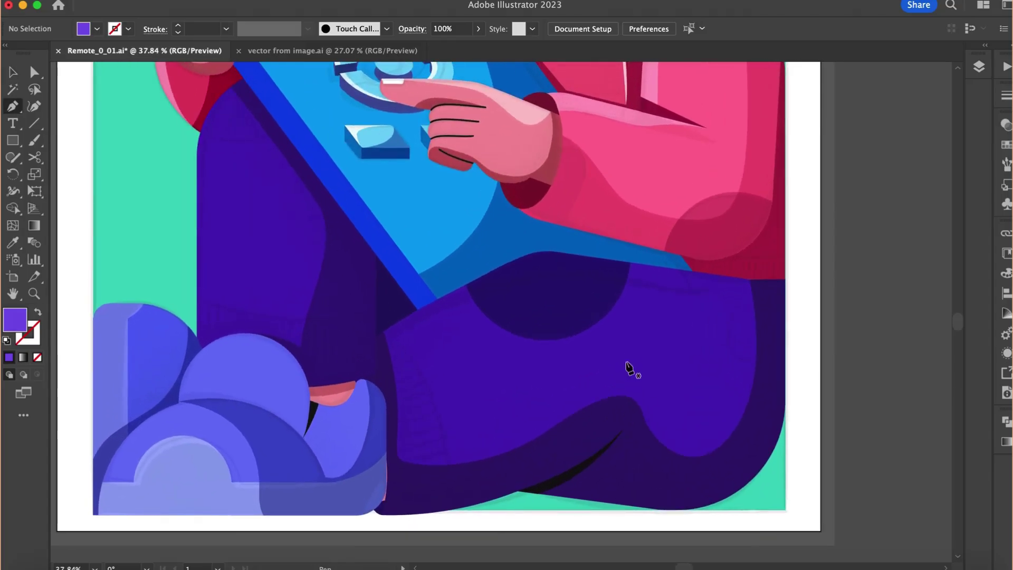
{"action": "left_click", "coordinate": [750, 280]}
{"action": "scroll", "coordinate": [617, 297], "scroll_direction": "up", "scroll_amount": 1}
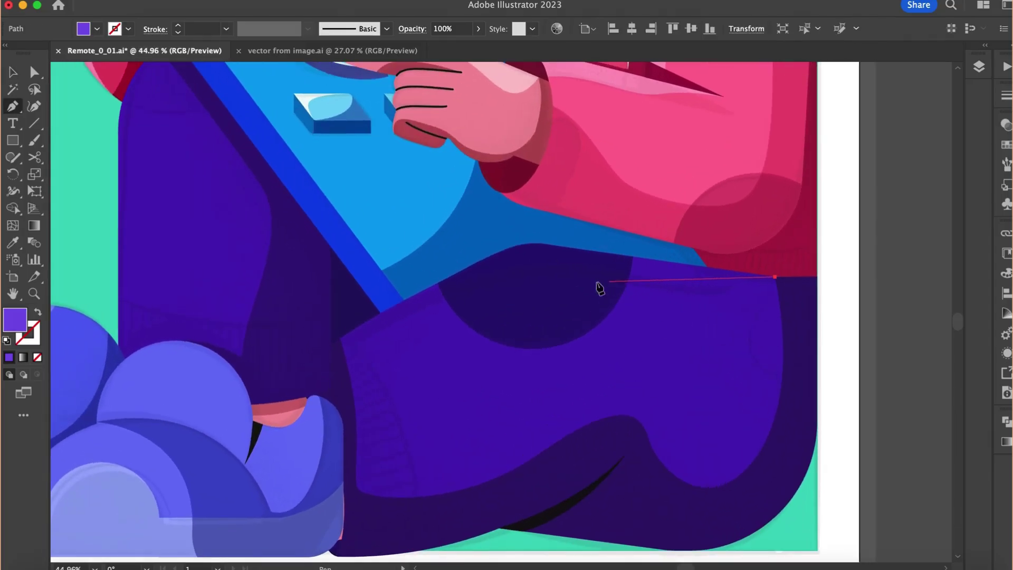
{"action": "left_click_drag", "start_coordinate": [527, 283], "coordinate": [464, 309]}
{"action": "left_click_drag", "start_coordinate": [403, 374], "coordinate": [355, 369]}
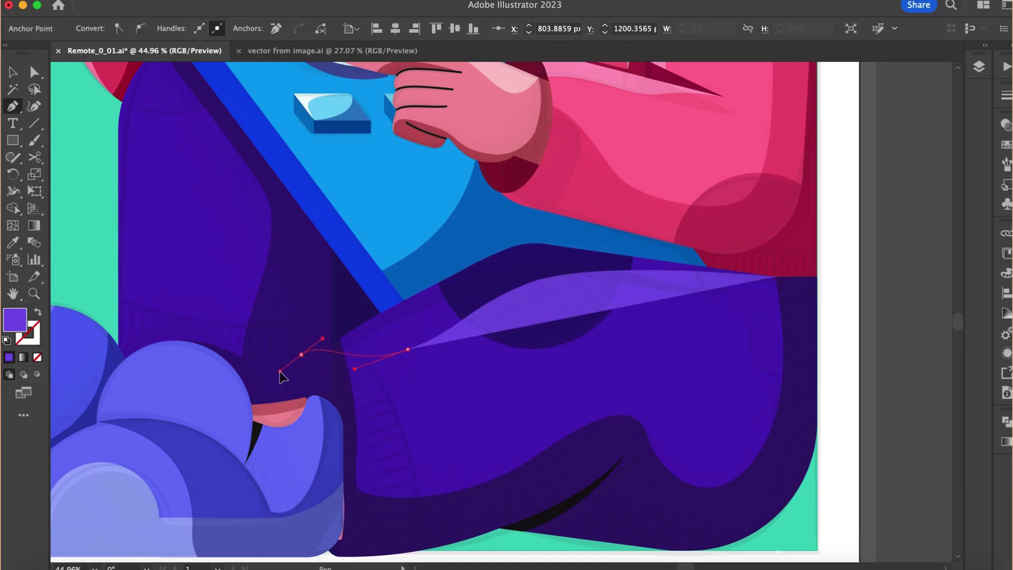
{"action": "left_click_drag", "start_coordinate": [282, 377], "coordinate": [281, 375]}
{"action": "scroll", "coordinate": [281, 375], "scroll_direction": "down", "scroll_amount": 2}
{"action": "left_click", "coordinate": [362, 298]}
{"action": "left_click", "coordinate": [436, 249]}
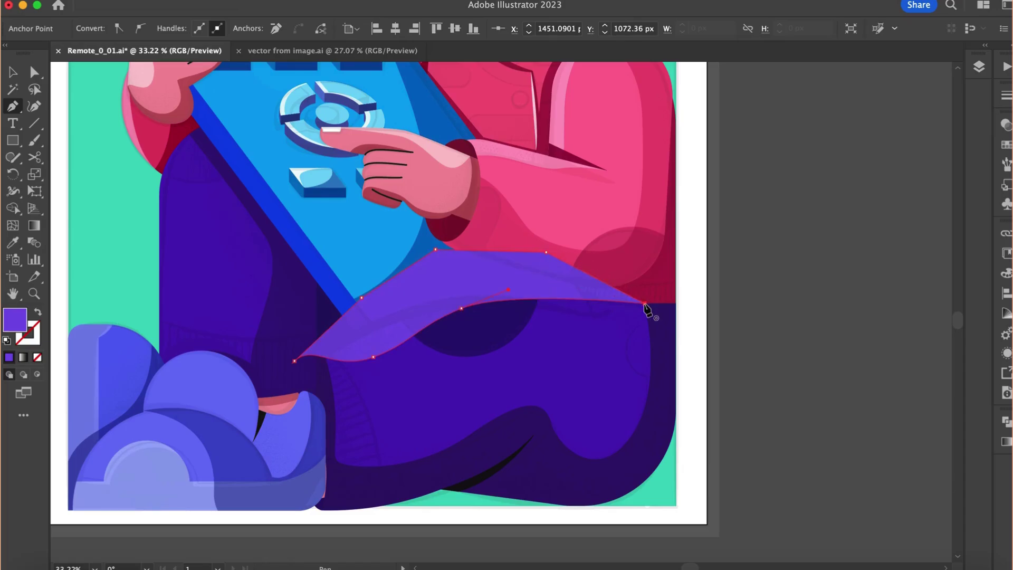
Draw a purple highlight shape with a curved inner edge down the outer side of the raised leg with the Pen tool
{"action": "left_click_drag", "start_coordinate": [184, 136], "coordinate": [192, 228]}
{"action": "left_click_drag", "start_coordinate": [211, 352], "coordinate": [206, 372]}
{"action": "left_click", "coordinate": [176, 387]}
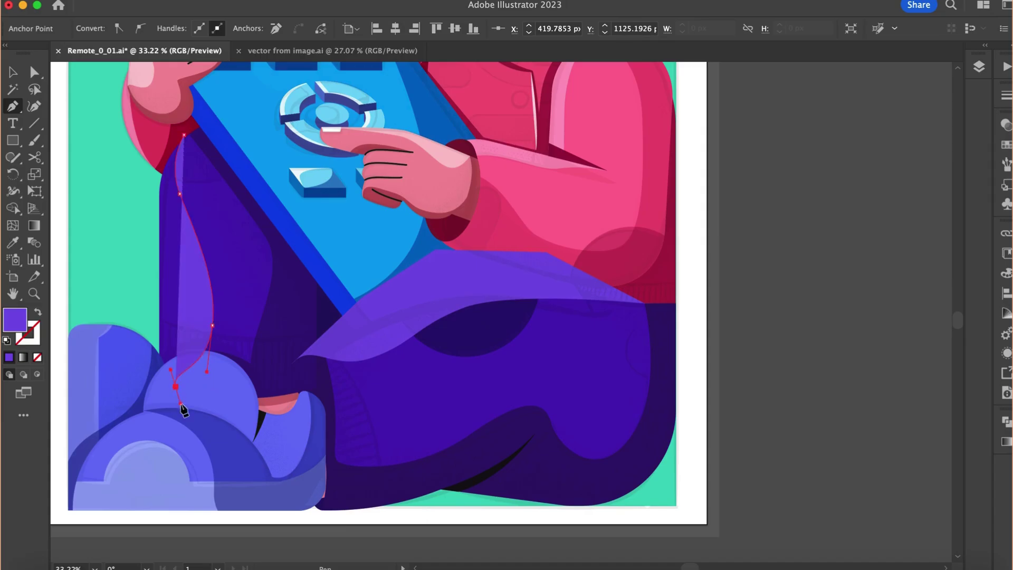
{"action": "left_click", "coordinate": [123, 408]}
{"action": "left_click", "coordinate": [108, 289]}
{"action": "left_click", "coordinate": [137, 199]}
{"action": "left_click", "coordinate": [183, 136]}
Trim the purple highlight to the raised leg's outline with the Shape Builder tool and delete the excess
{"action": "key", "text": "v"}
{"action": "left_click", "coordinate": [226, 200], "text": "shift"}
{"action": "key", "text": "shift+m"}
{"action": "left_click", "coordinate": [146, 223]}
{"action": "key", "text": "v"}
{"action": "left_click", "coordinate": [117, 232]}
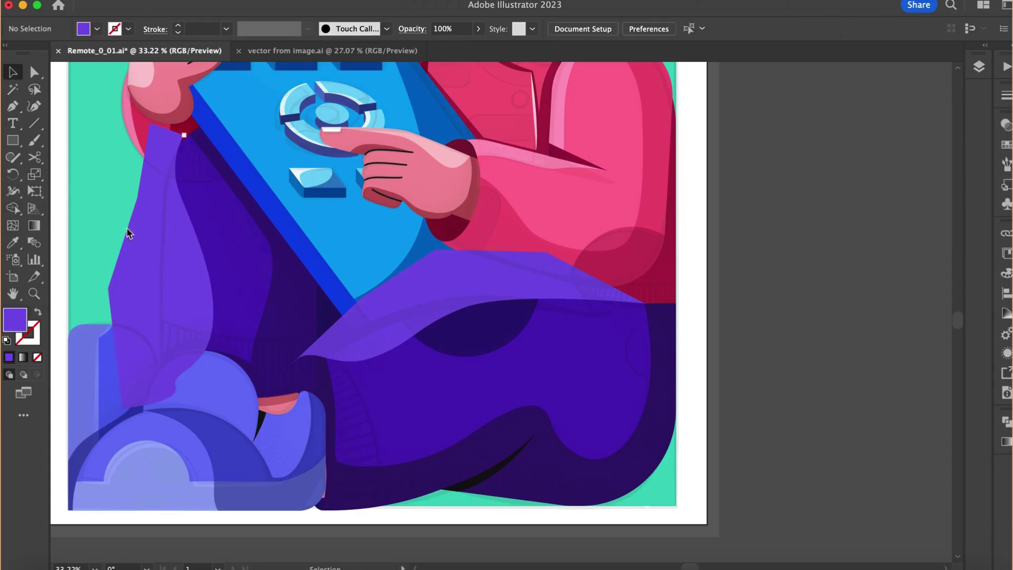
{"action": "left_click", "coordinate": [133, 236]}
{"action": "key", "text": "Delete"}
Trim the purple highlight to the folded leg's outline with the Shape Builder tool and remove the excess
{"action": "left_click", "coordinate": [369, 349]}
{"action": "left_click", "coordinate": [403, 378], "text": "shift"}
{"action": "key", "text": "shift+m"}
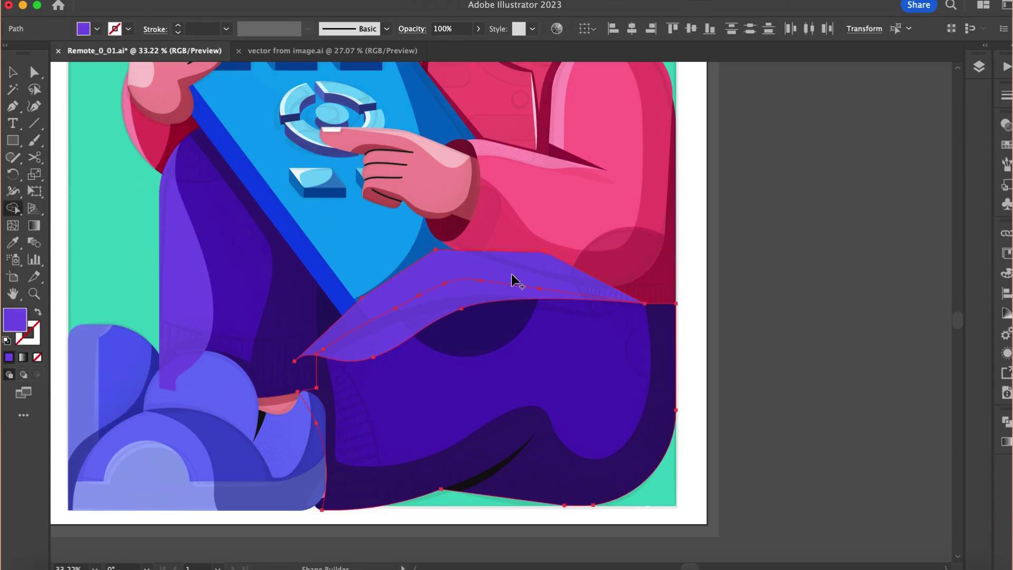
{"action": "left_click", "coordinate": [511, 274]}
{"action": "key", "text": "v"}
{"action": "key", "text": "super+shift+a"}
{"action": "left_click", "coordinate": [548, 265]}
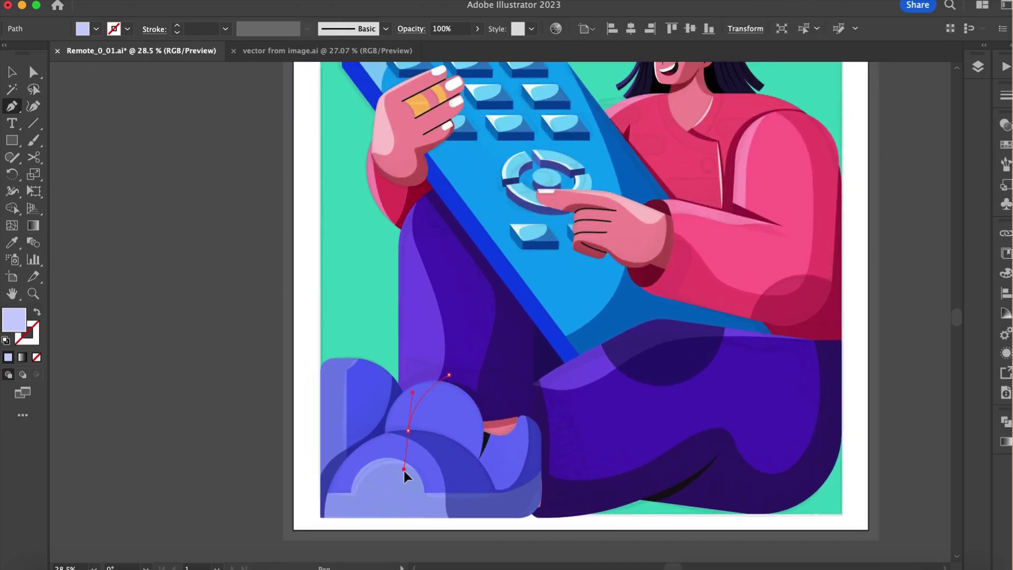
Draw a pale lavender highlight shape over the outer side of the front shoe's two rounded parts with the Pen tool
{"action": "left_click_drag", "start_coordinate": [405, 471], "coordinate": [402, 479]}
{"action": "scroll", "coordinate": [408, 432], "scroll_direction": "down", "scroll_amount": 3}
{"action": "scroll", "coordinate": [420, 360], "scroll_direction": "up", "scroll_amount": 6}
{"action": "scroll", "coordinate": [381, 384], "scroll_direction": "down", "scroll_amount": 4}
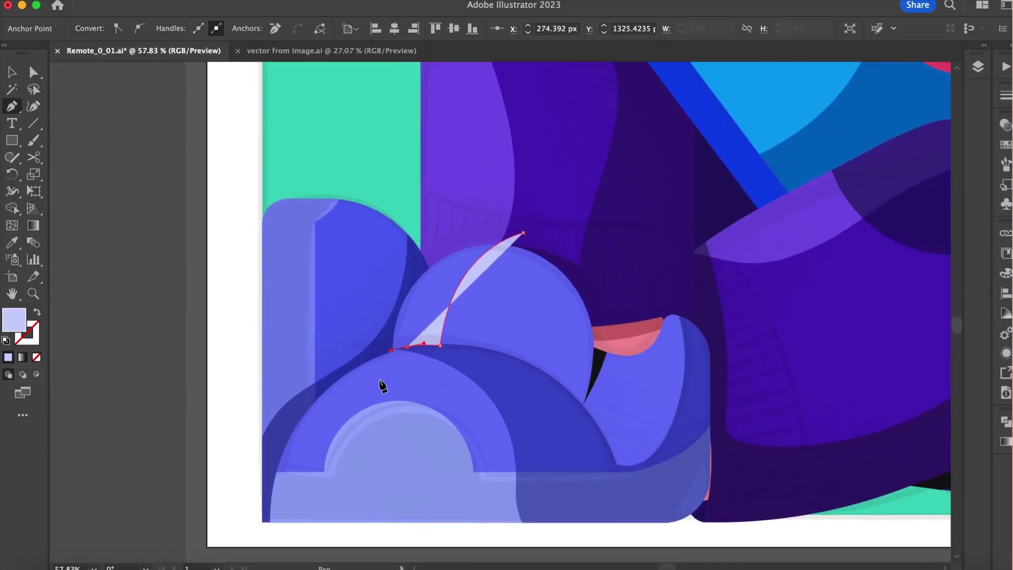
{"action": "scroll", "coordinate": [414, 351], "scroll_direction": "down", "scroll_amount": 4}
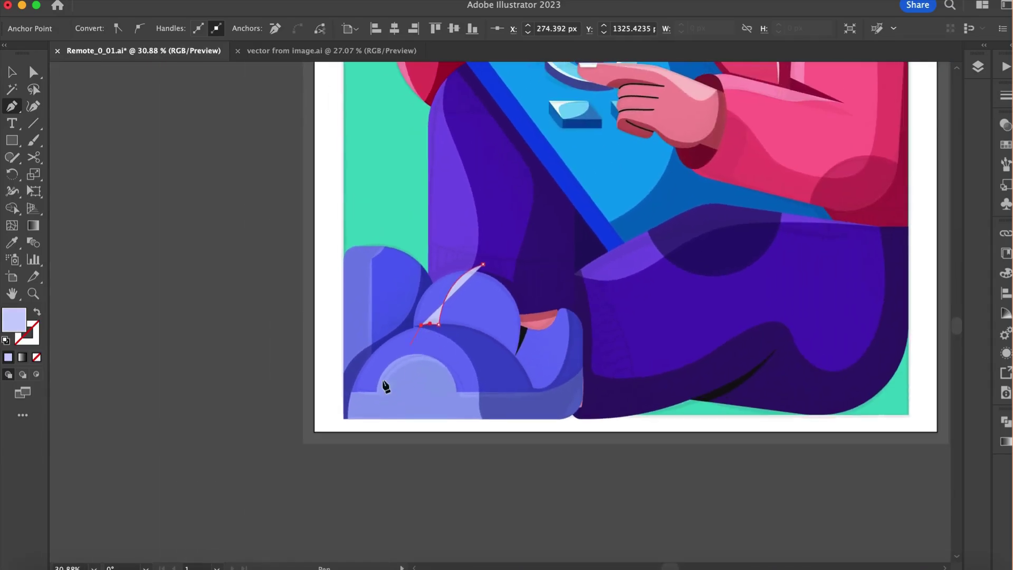
{"action": "left_click", "coordinate": [374, 449]}
{"action": "left_click", "coordinate": [275, 444]}
{"action": "left_click", "coordinate": [341, 332]}
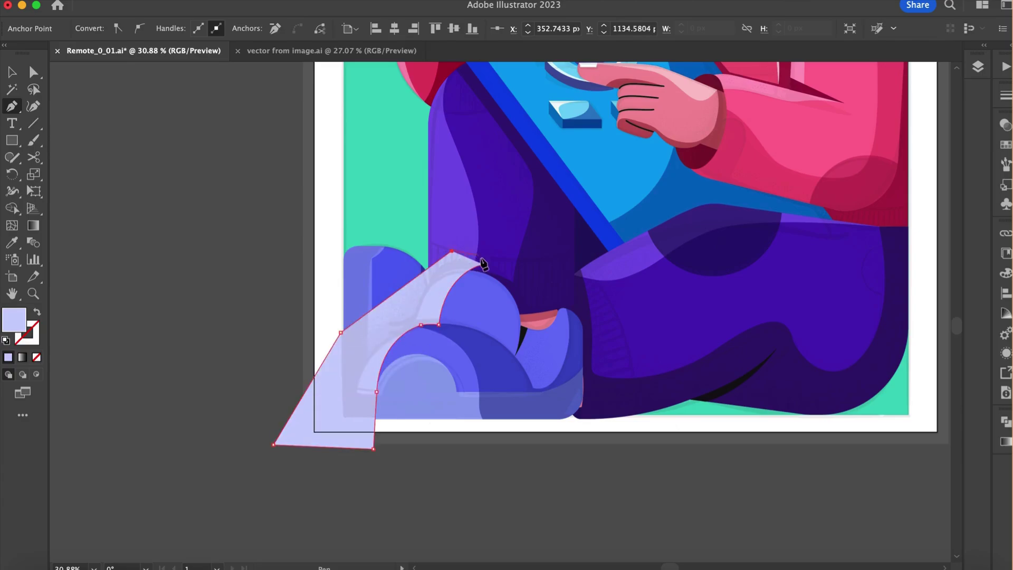
Trim the pale lavender highlight to the front shoe's outline with the Shape Builder tool and delete the excess
{"action": "key", "text": "v"}
{"action": "left_click", "coordinate": [444, 294], "text": "shift"}
{"action": "key", "text": "shift+m"}
{"action": "left_click", "coordinate": [407, 306]}
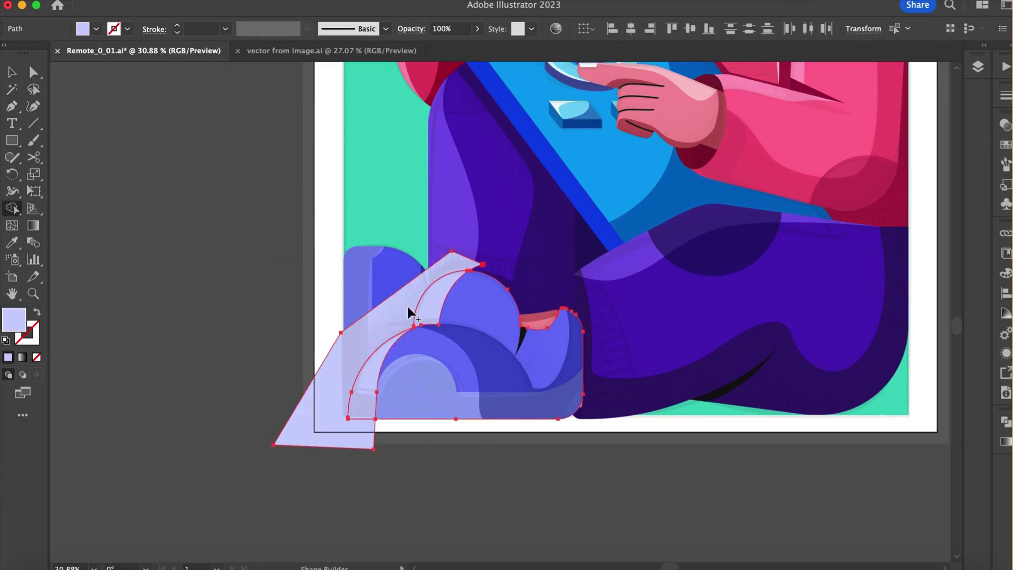
{"action": "key", "text": "v"}
{"action": "left_click", "coordinate": [350, 464]}
{"action": "left_click", "coordinate": [352, 446]}
{"action": "key", "text": "Delete"}
Draw a pale lavender highlight shape with a curved lower edge over the top of the rear shoe with the Pen tool
{"action": "left_click", "coordinate": [442, 304]}
{"action": "scroll", "coordinate": [442, 303], "scroll_direction": "up", "scroll_amount": 3}
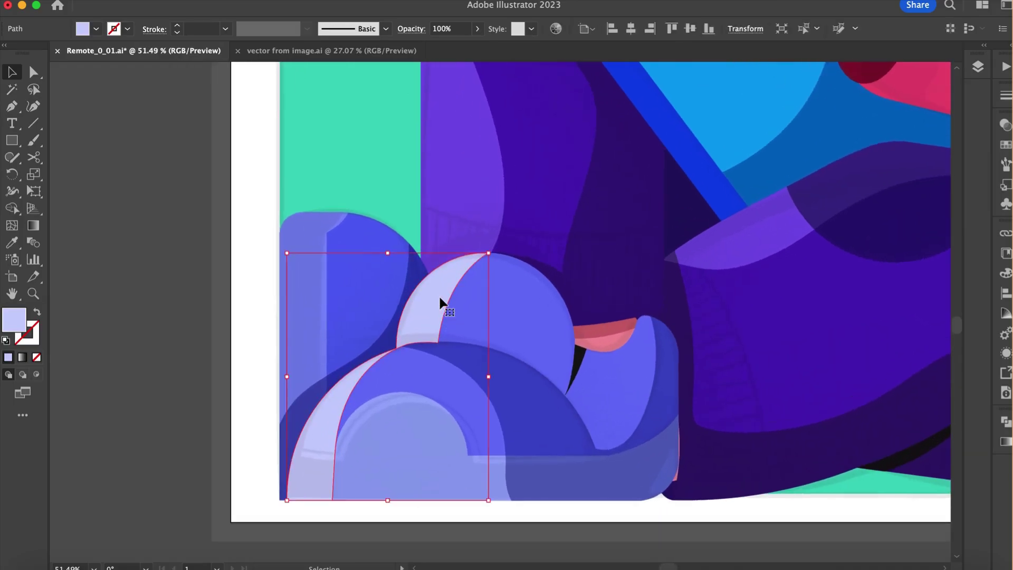
{"action": "key", "text": "a"}
{"action": "key", "text": "p"}
{"action": "left_click", "coordinate": [306, 282]}
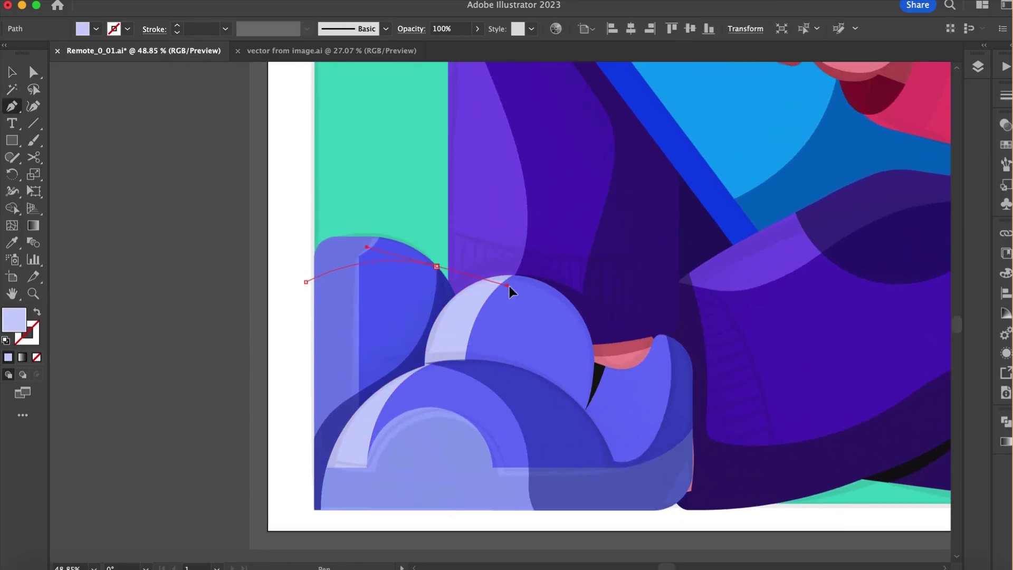
{"action": "left_click_drag", "start_coordinate": [511, 286], "coordinate": [521, 286]}
{"action": "left_click", "coordinate": [437, 267]}
{"action": "left_click", "coordinate": [422, 203]}
{"action": "left_click", "coordinate": [348, 198]}
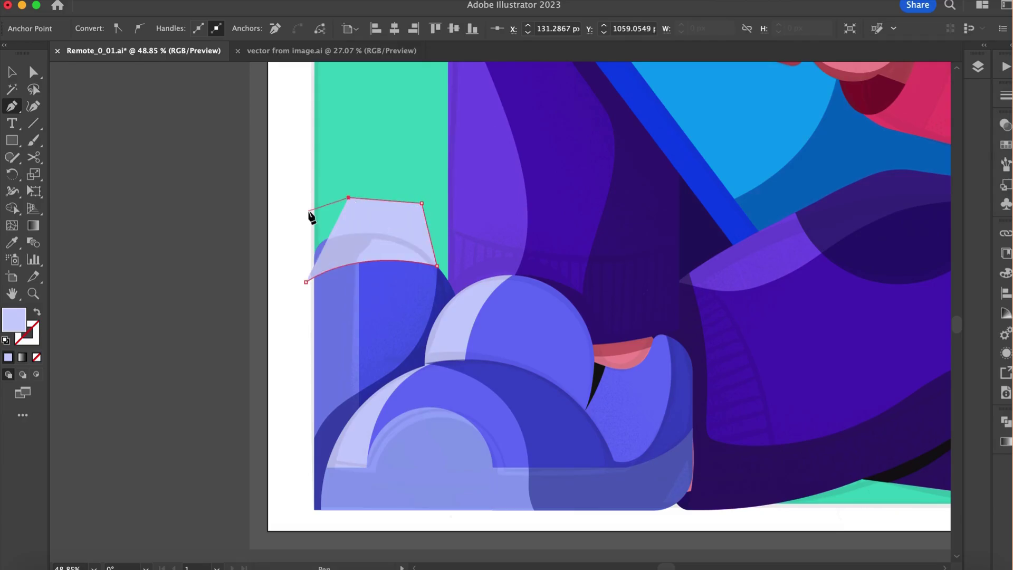
{"action": "left_click", "coordinate": [309, 211]}
{"action": "left_click", "coordinate": [306, 282]}
Trim the pale lavender highlight to the rear shoe's rounded top and delete the excess
{"action": "key", "text": "v"}
{"action": "left_click", "coordinate": [376, 296], "text": "shift"}
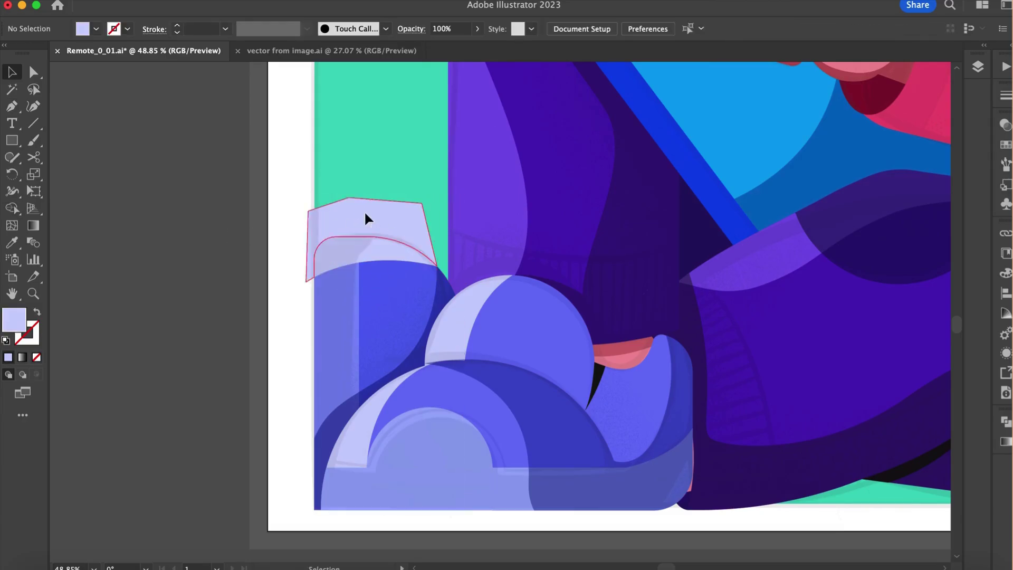
{"action": "left_click", "coordinate": [366, 214]}
{"action": "key", "text": "Delete"}
{"action": "left_click", "coordinate": [371, 257]}
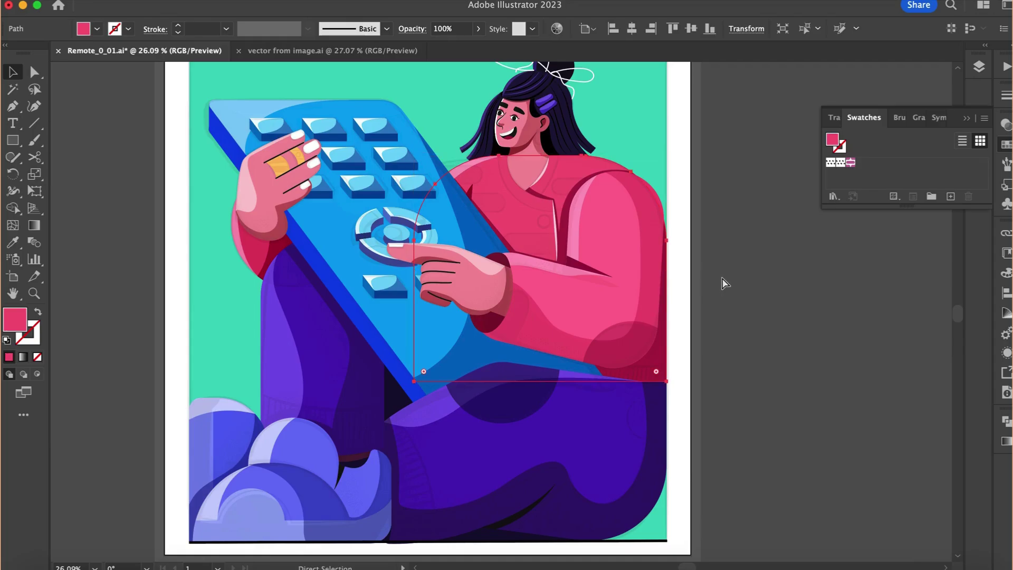
Fill the jacket's torso shape with the New Pattern 3 swatch
{"action": "left_click", "coordinate": [850, 163]}
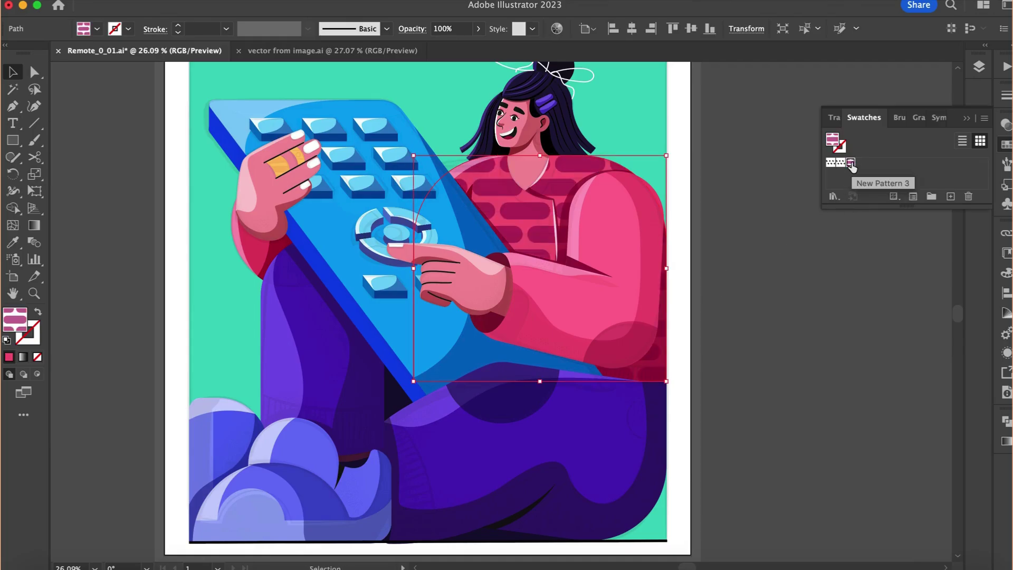
{"action": "left_click", "coordinate": [751, 274]}
{"action": "scroll", "coordinate": [752, 276], "scroll_direction": "up", "scroll_amount": 1}
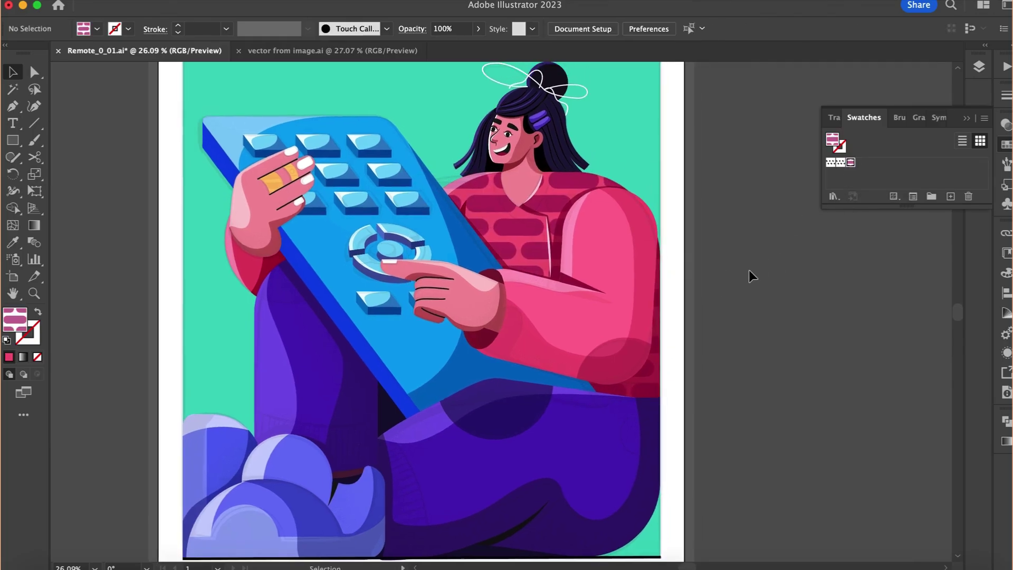
{"action": "scroll", "coordinate": [569, 226], "scroll_direction": "up", "scroll_amount": 2}
{"action": "left_click", "coordinate": [554, 200]}
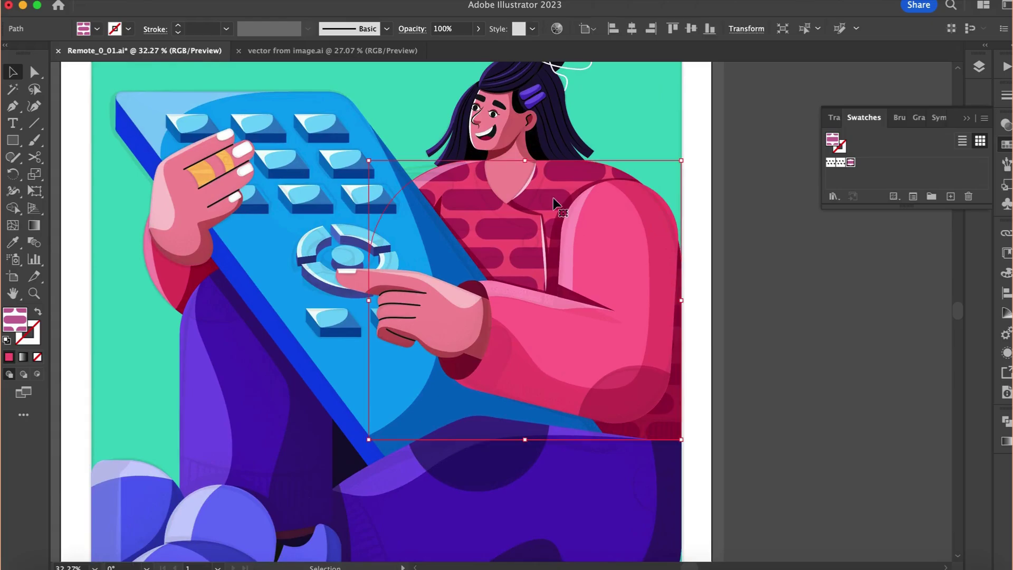
{"action": "left_click", "coordinate": [729, 153]}
{"action": "scroll", "coordinate": [730, 154], "scroll_direction": "down", "scroll_amount": 2}
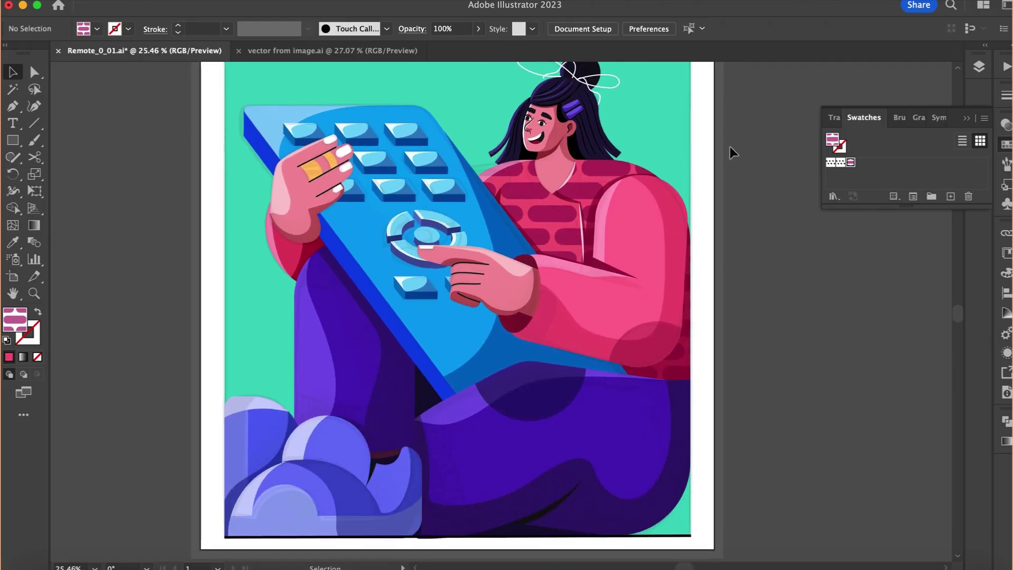